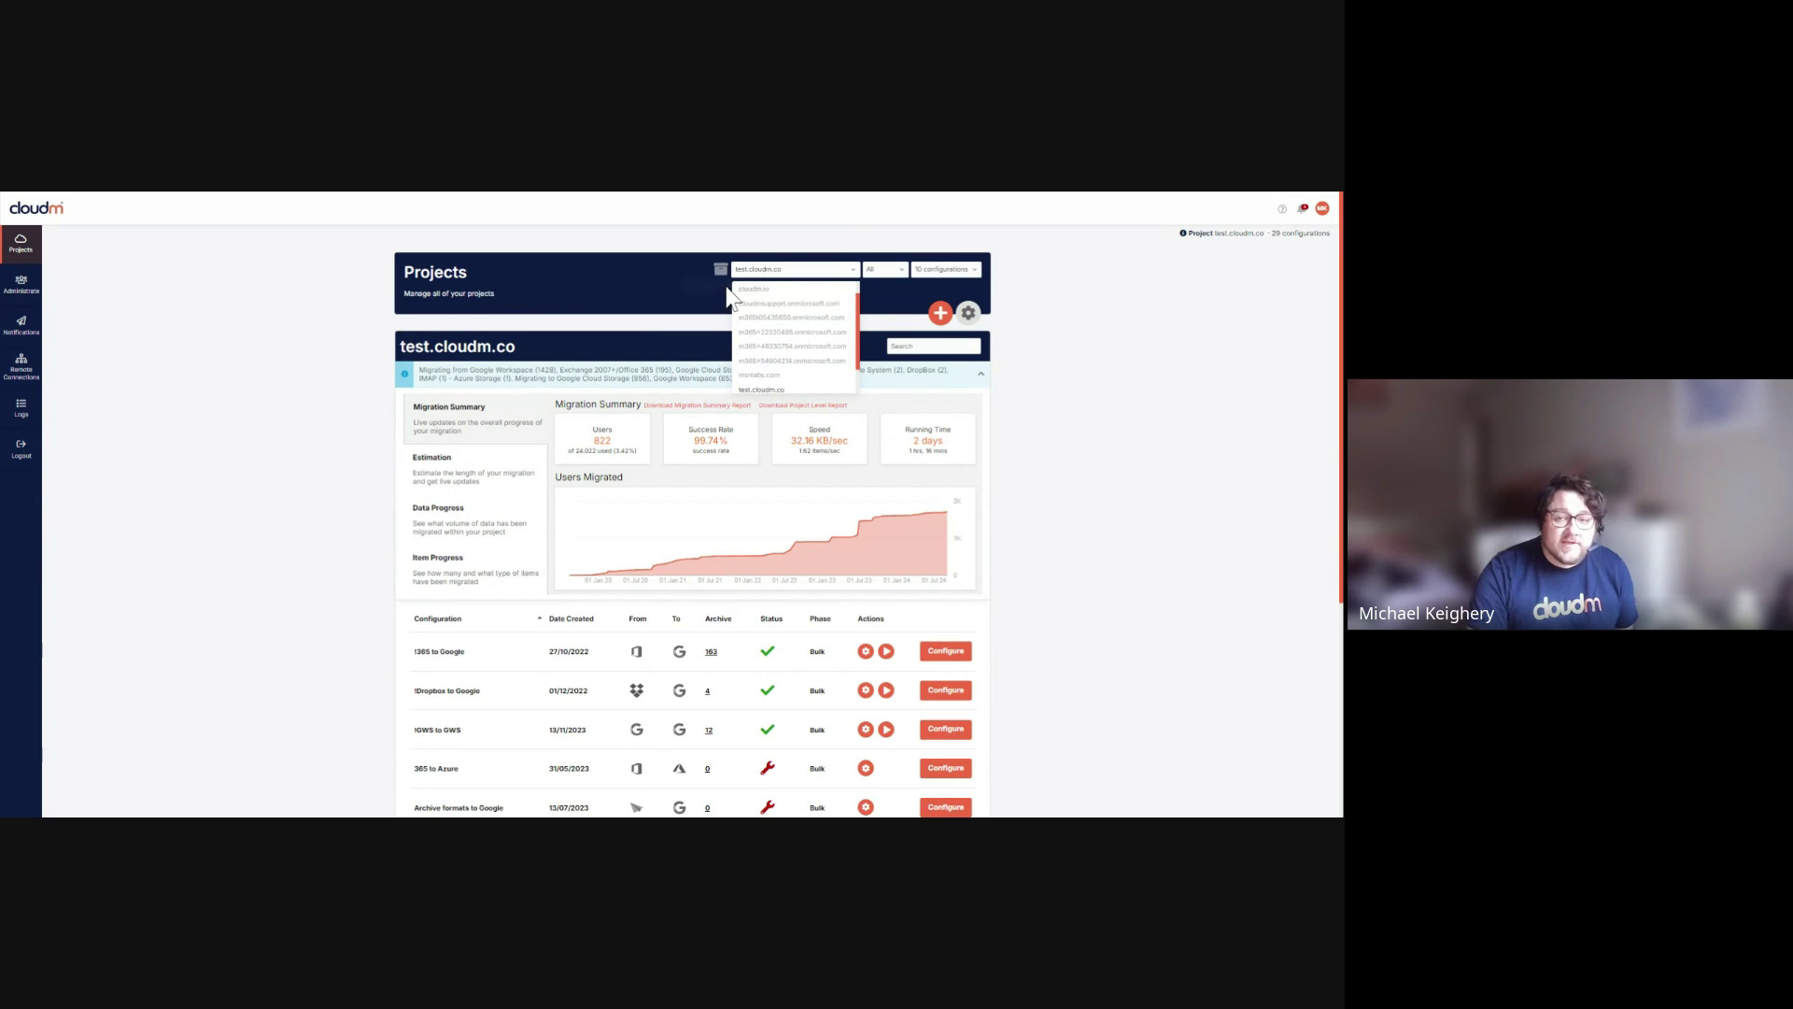
# - Look through the list of available projects, keeping test.cloudm.co selected
pyautogui.click(371, 283)
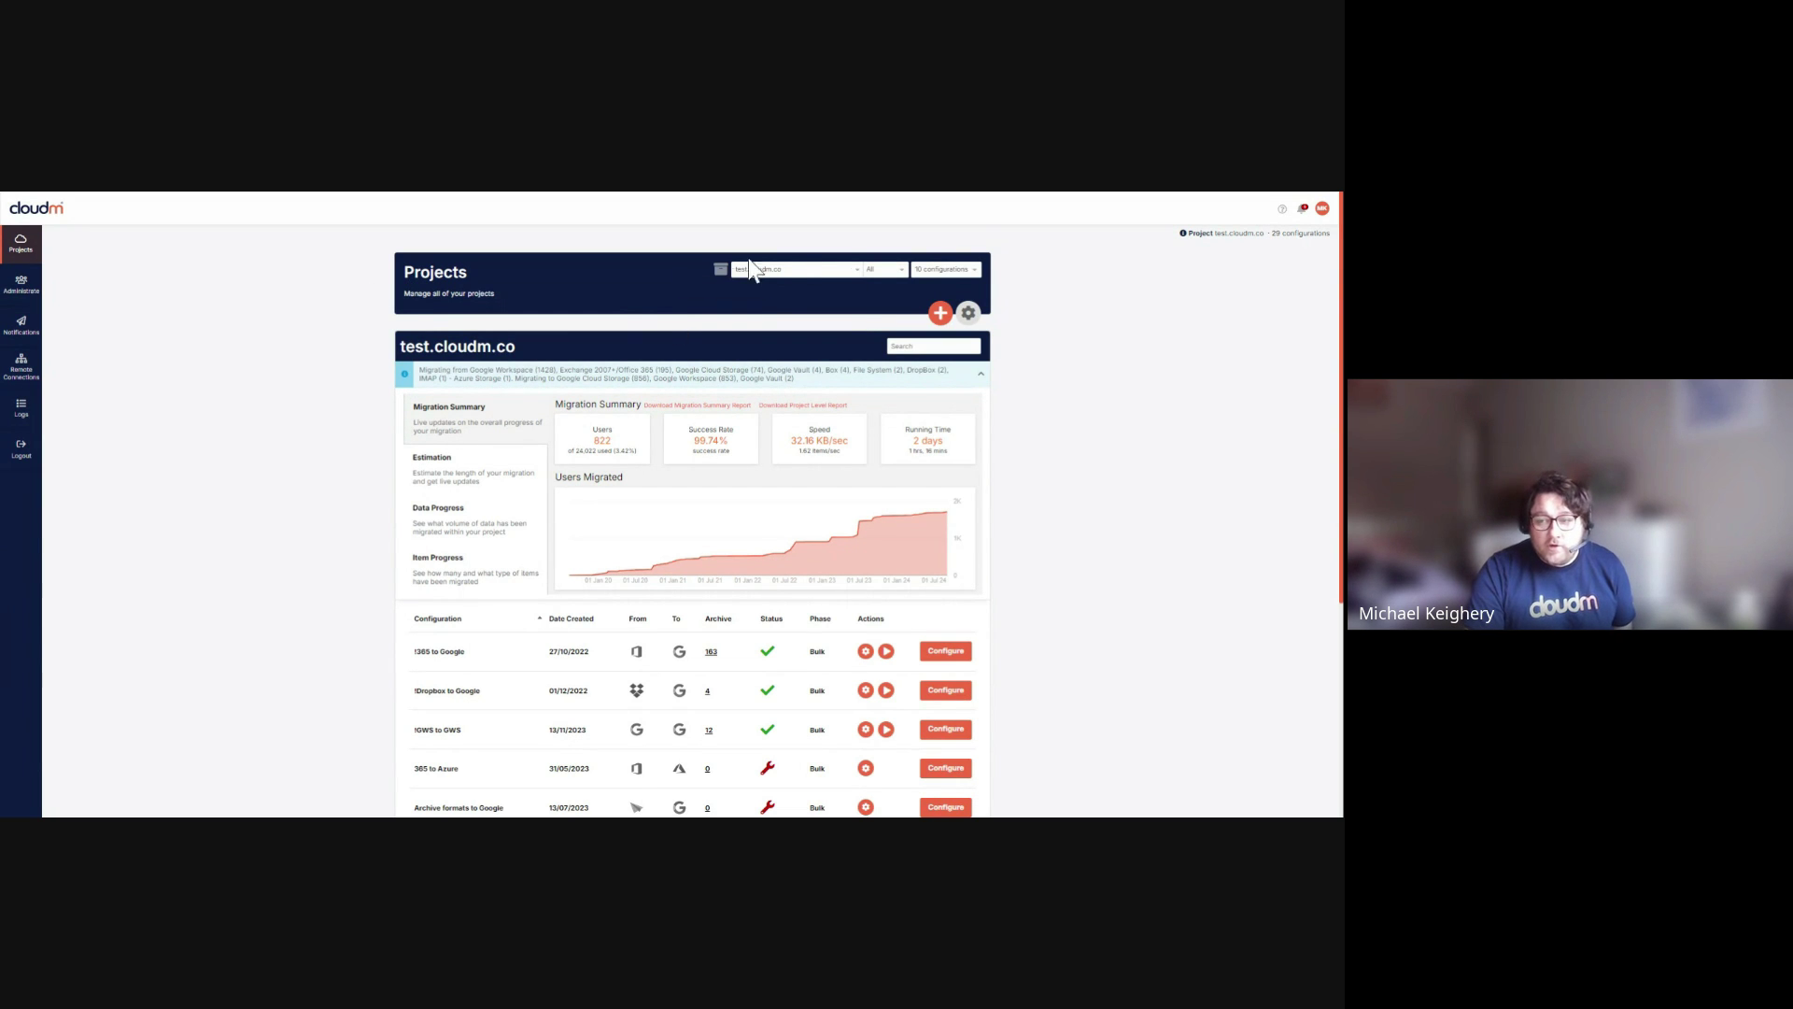
pyautogui.click(779, 271)
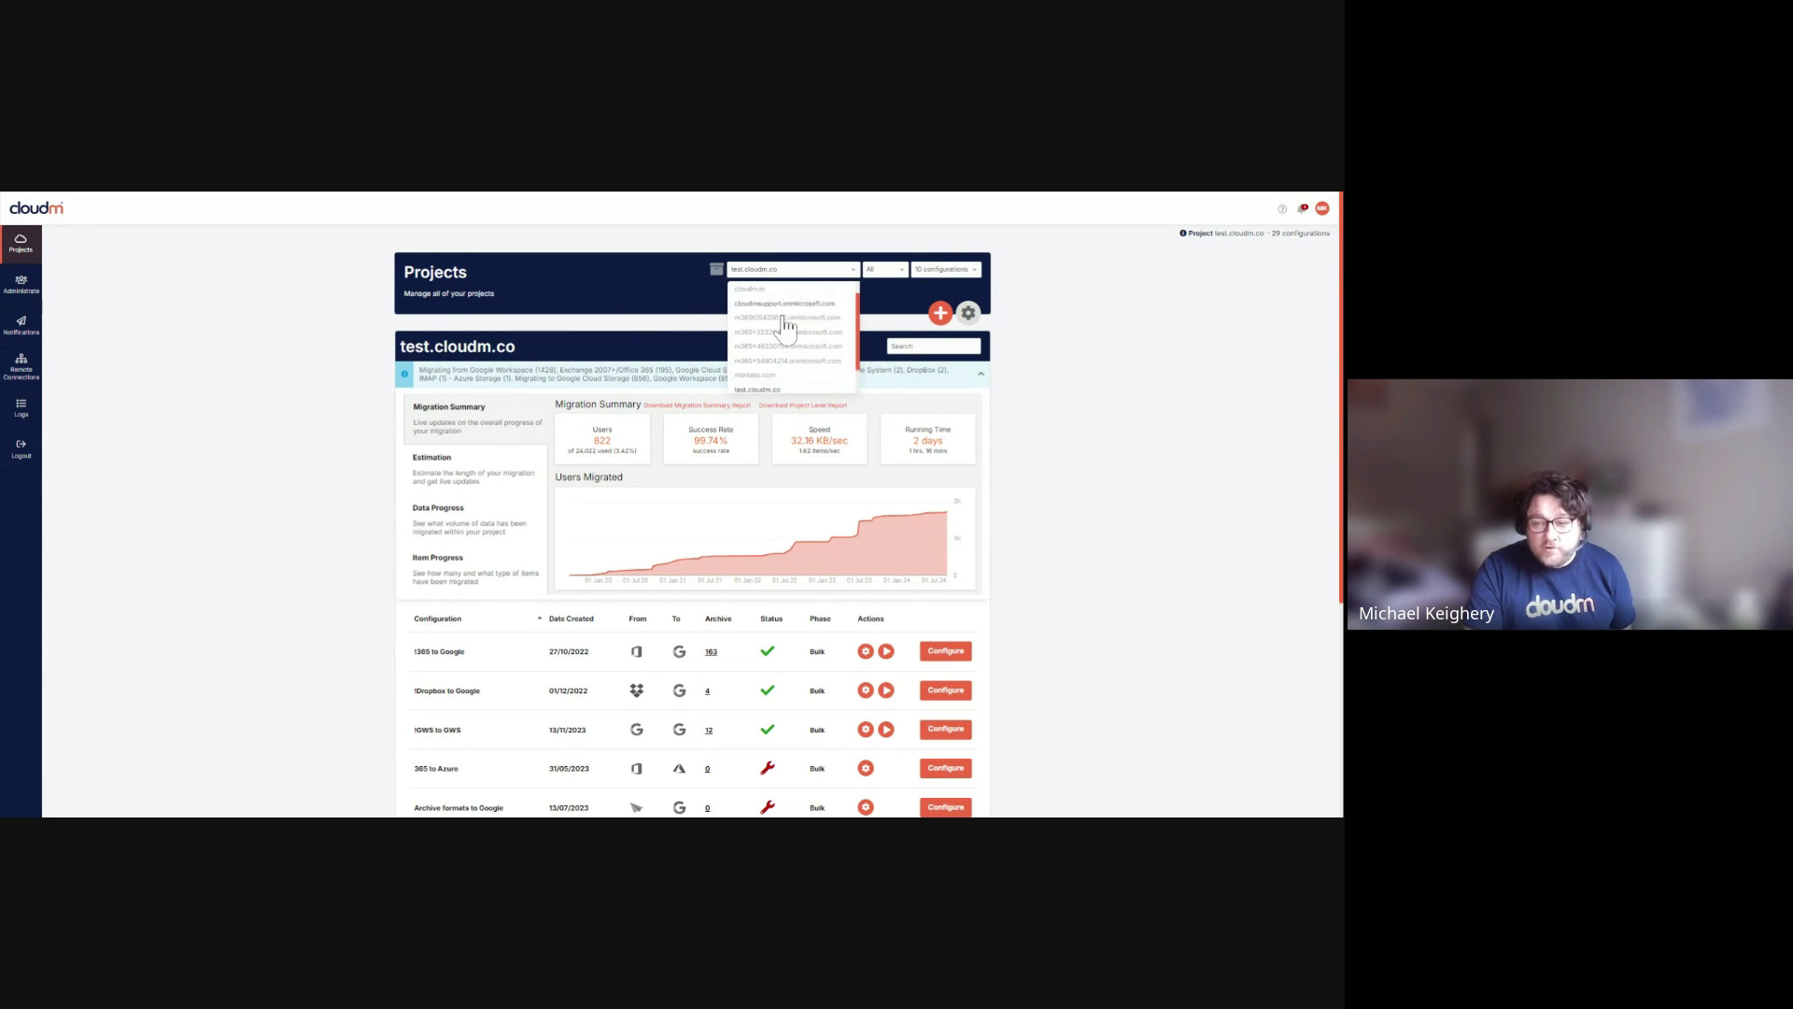
pyautogui.click(608, 274)
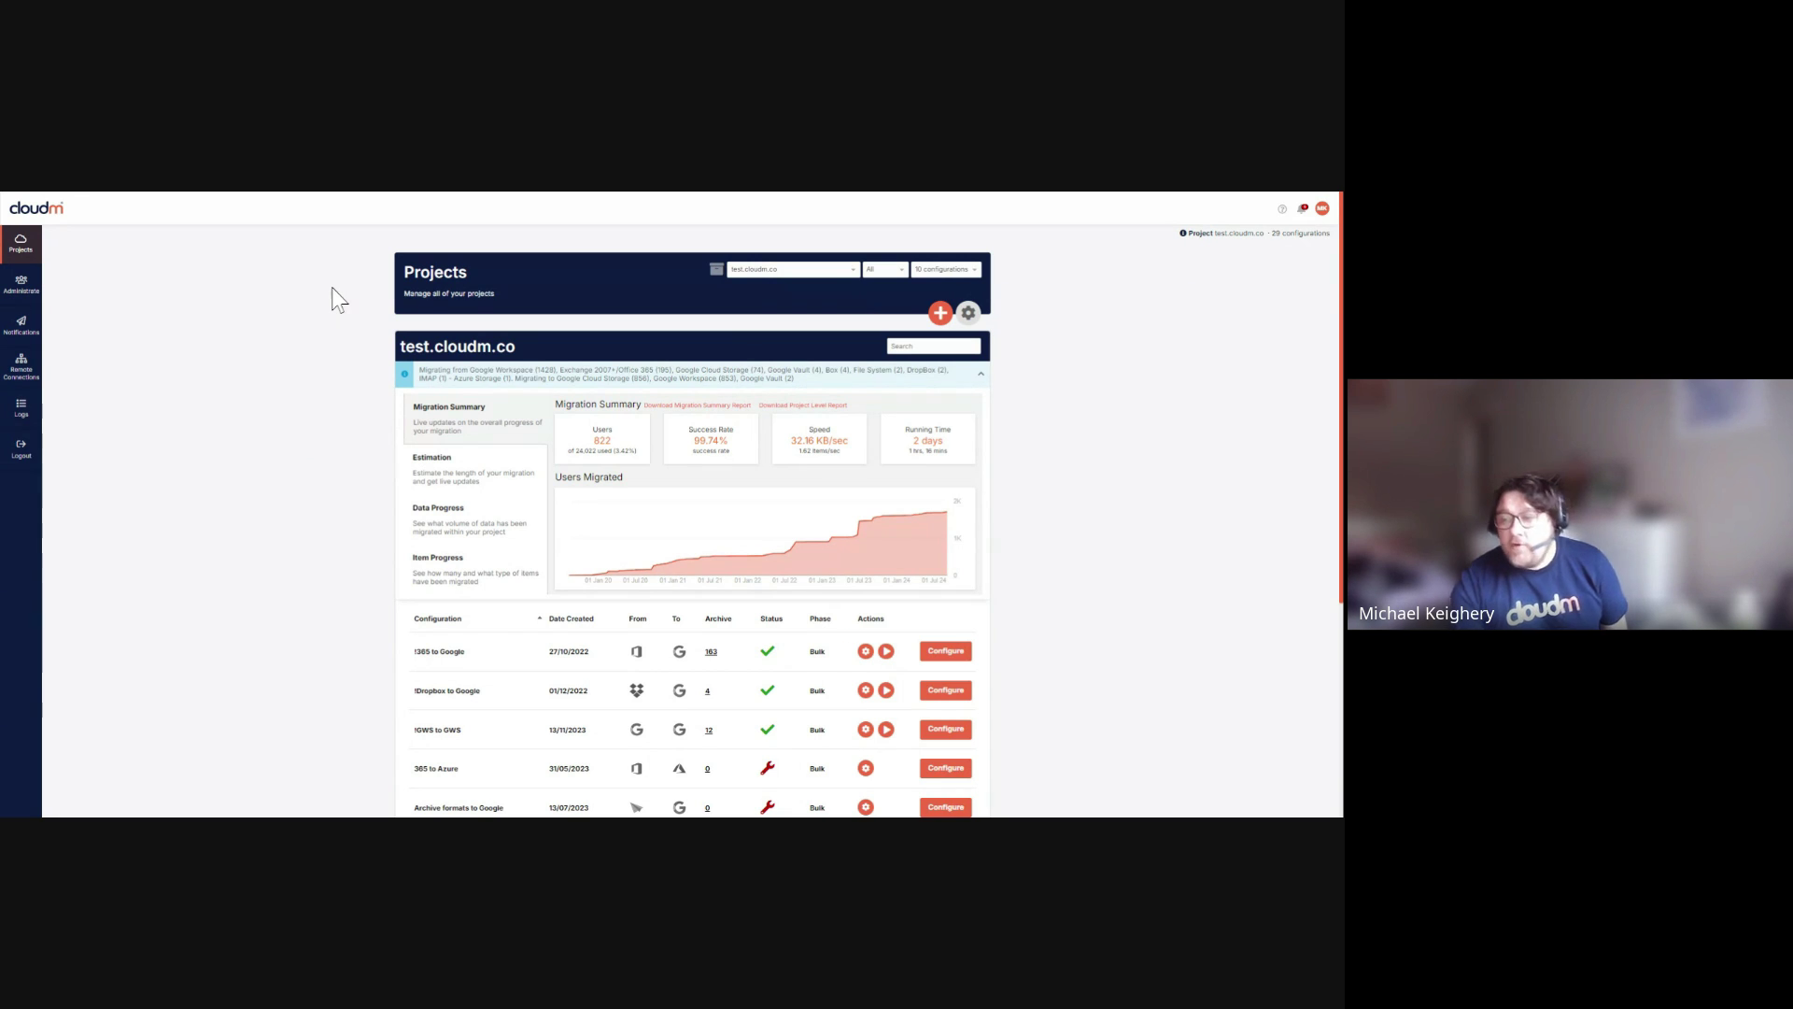
# - Review the project's estimation, data progress and per-user migration statistics, then return to the projects overview
pyautogui.scroll(-1, 527, 349)
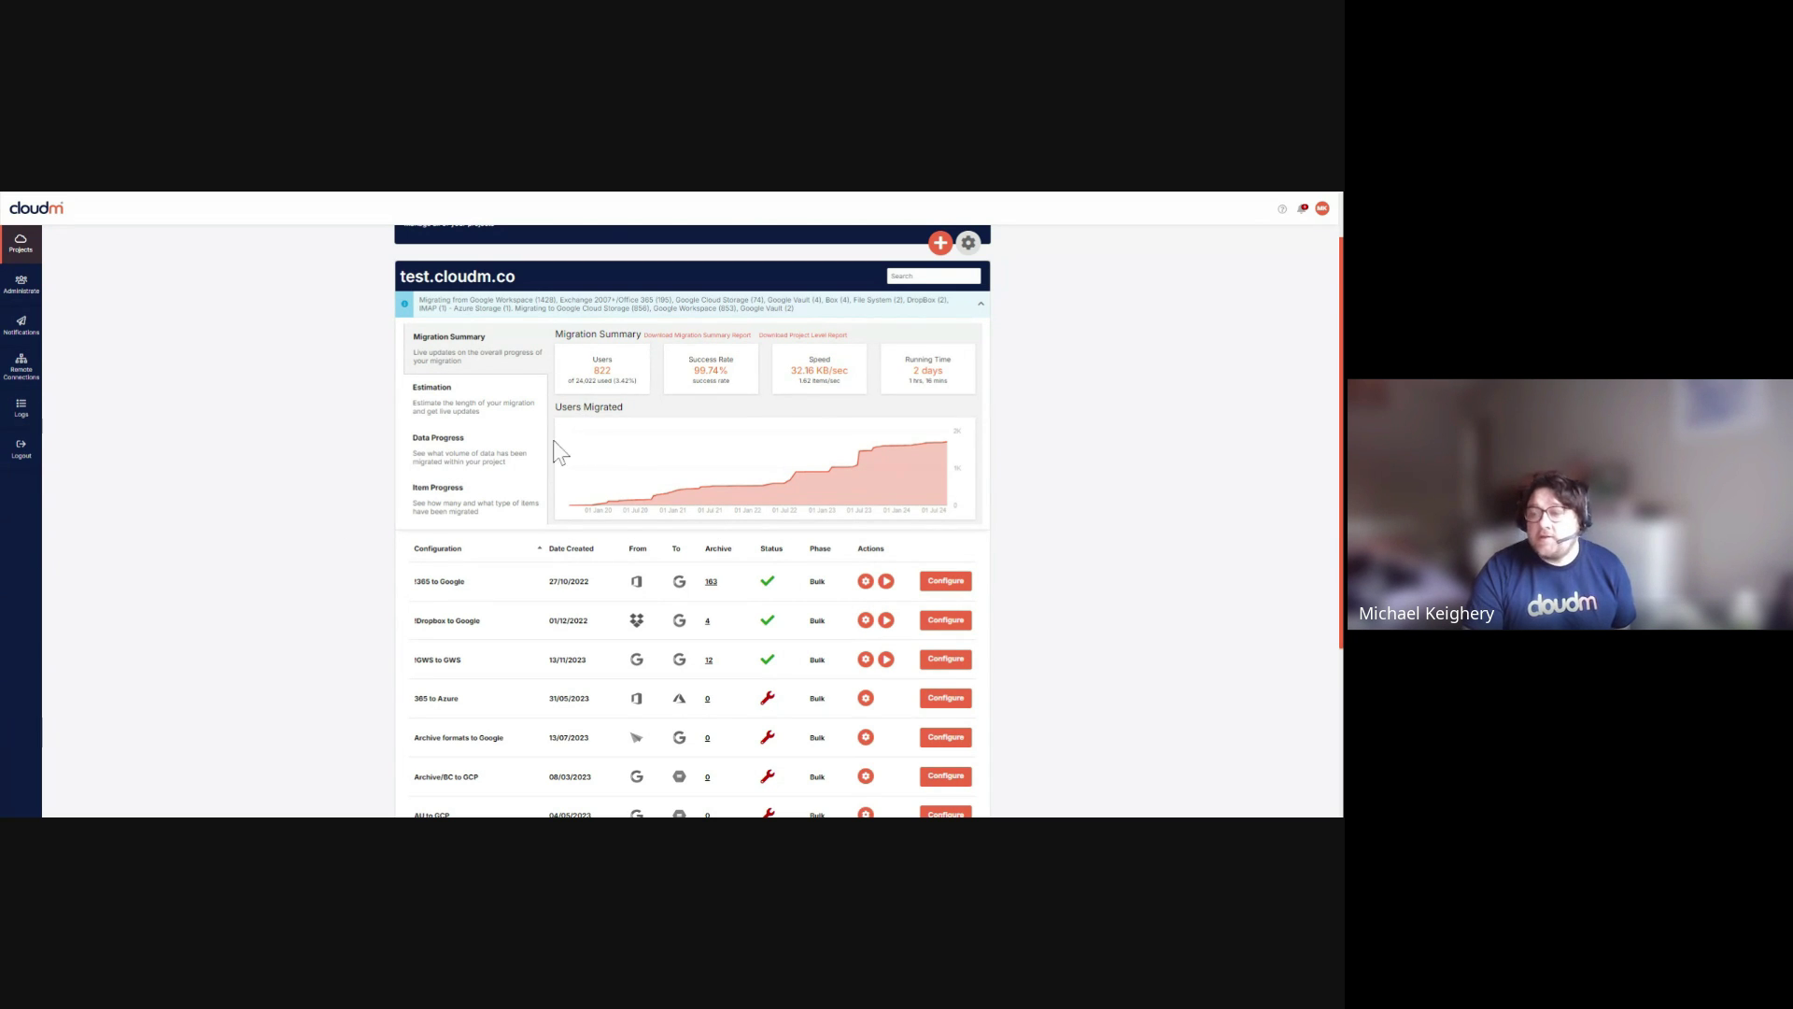
pyautogui.click(505, 392)
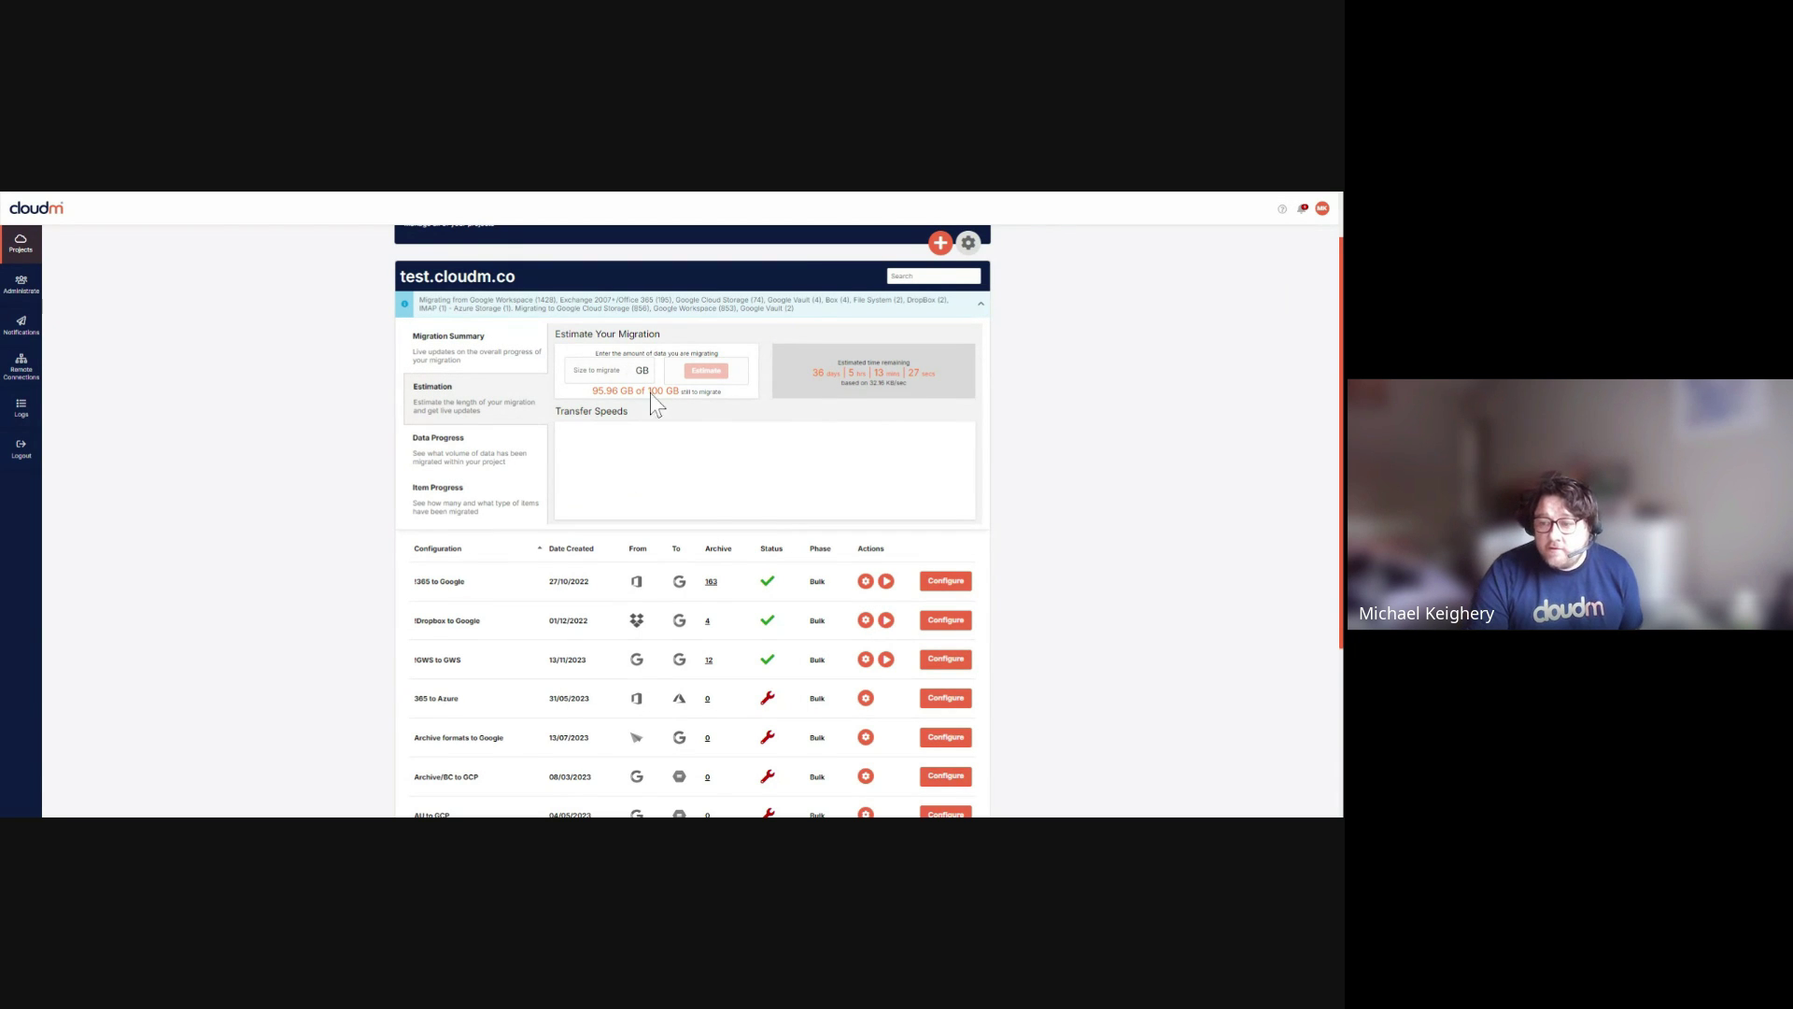
pyautogui.click(458, 460)
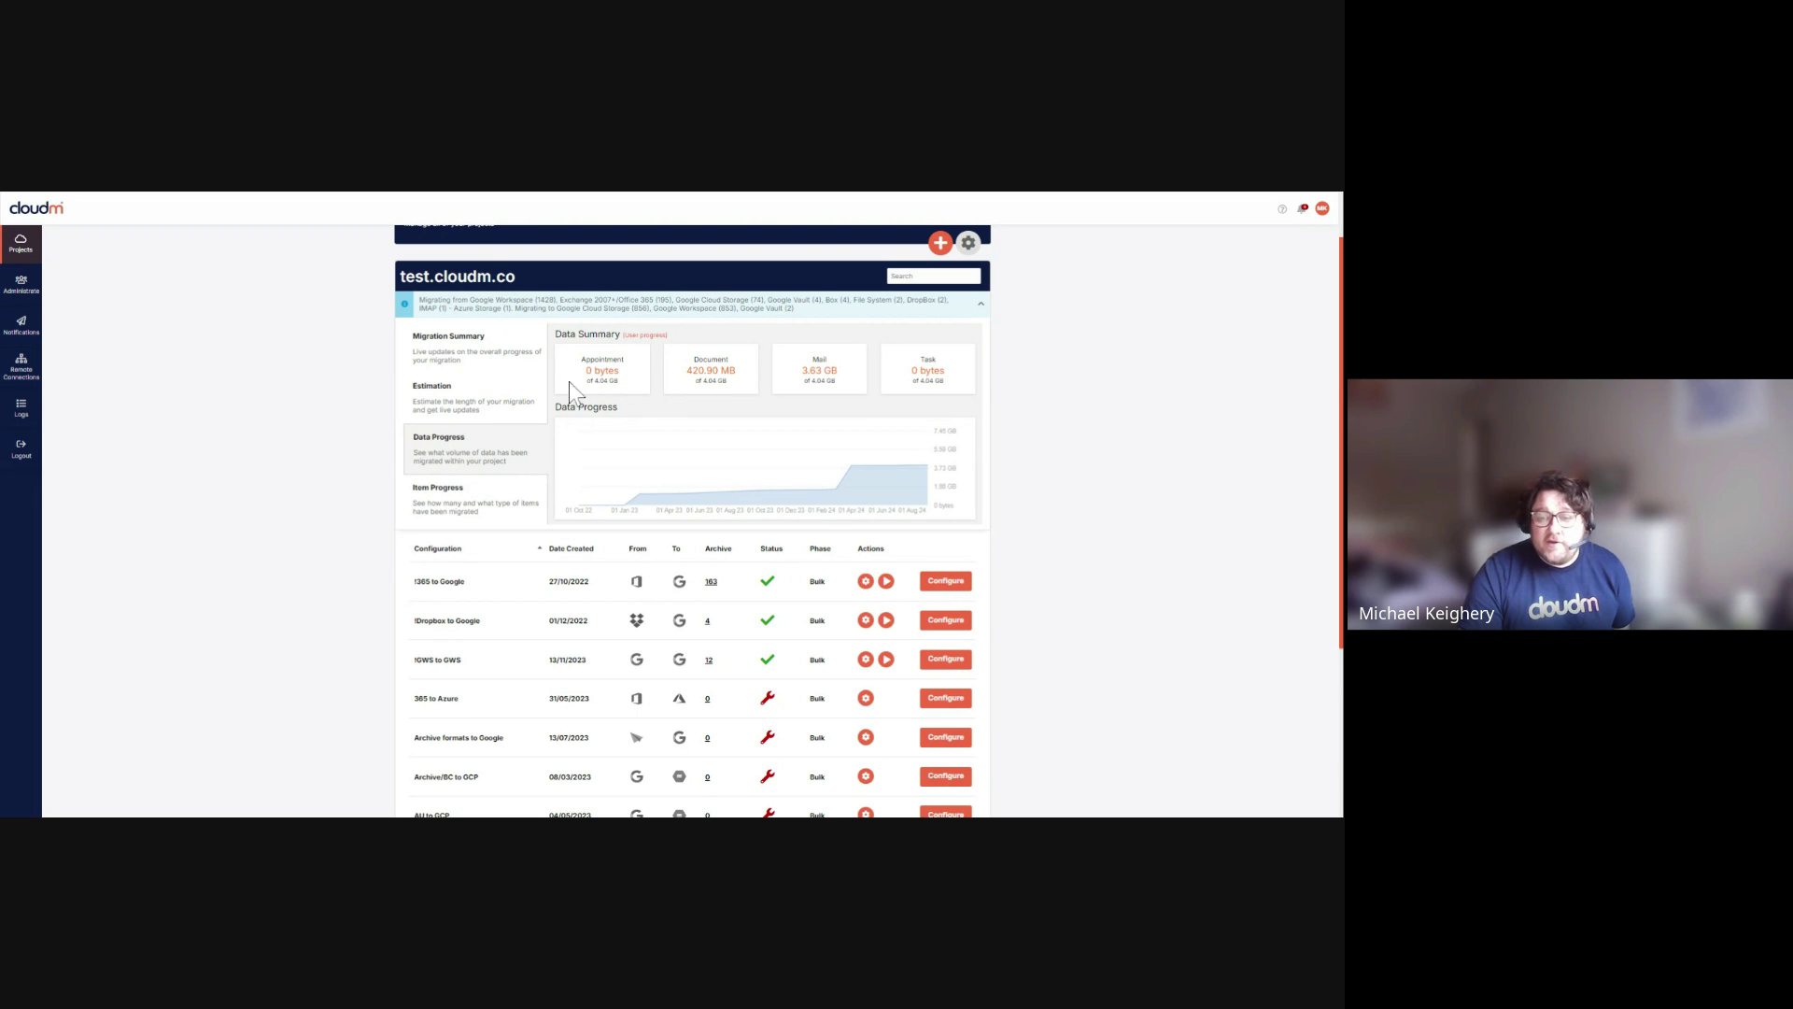
pyautogui.click(646, 335)
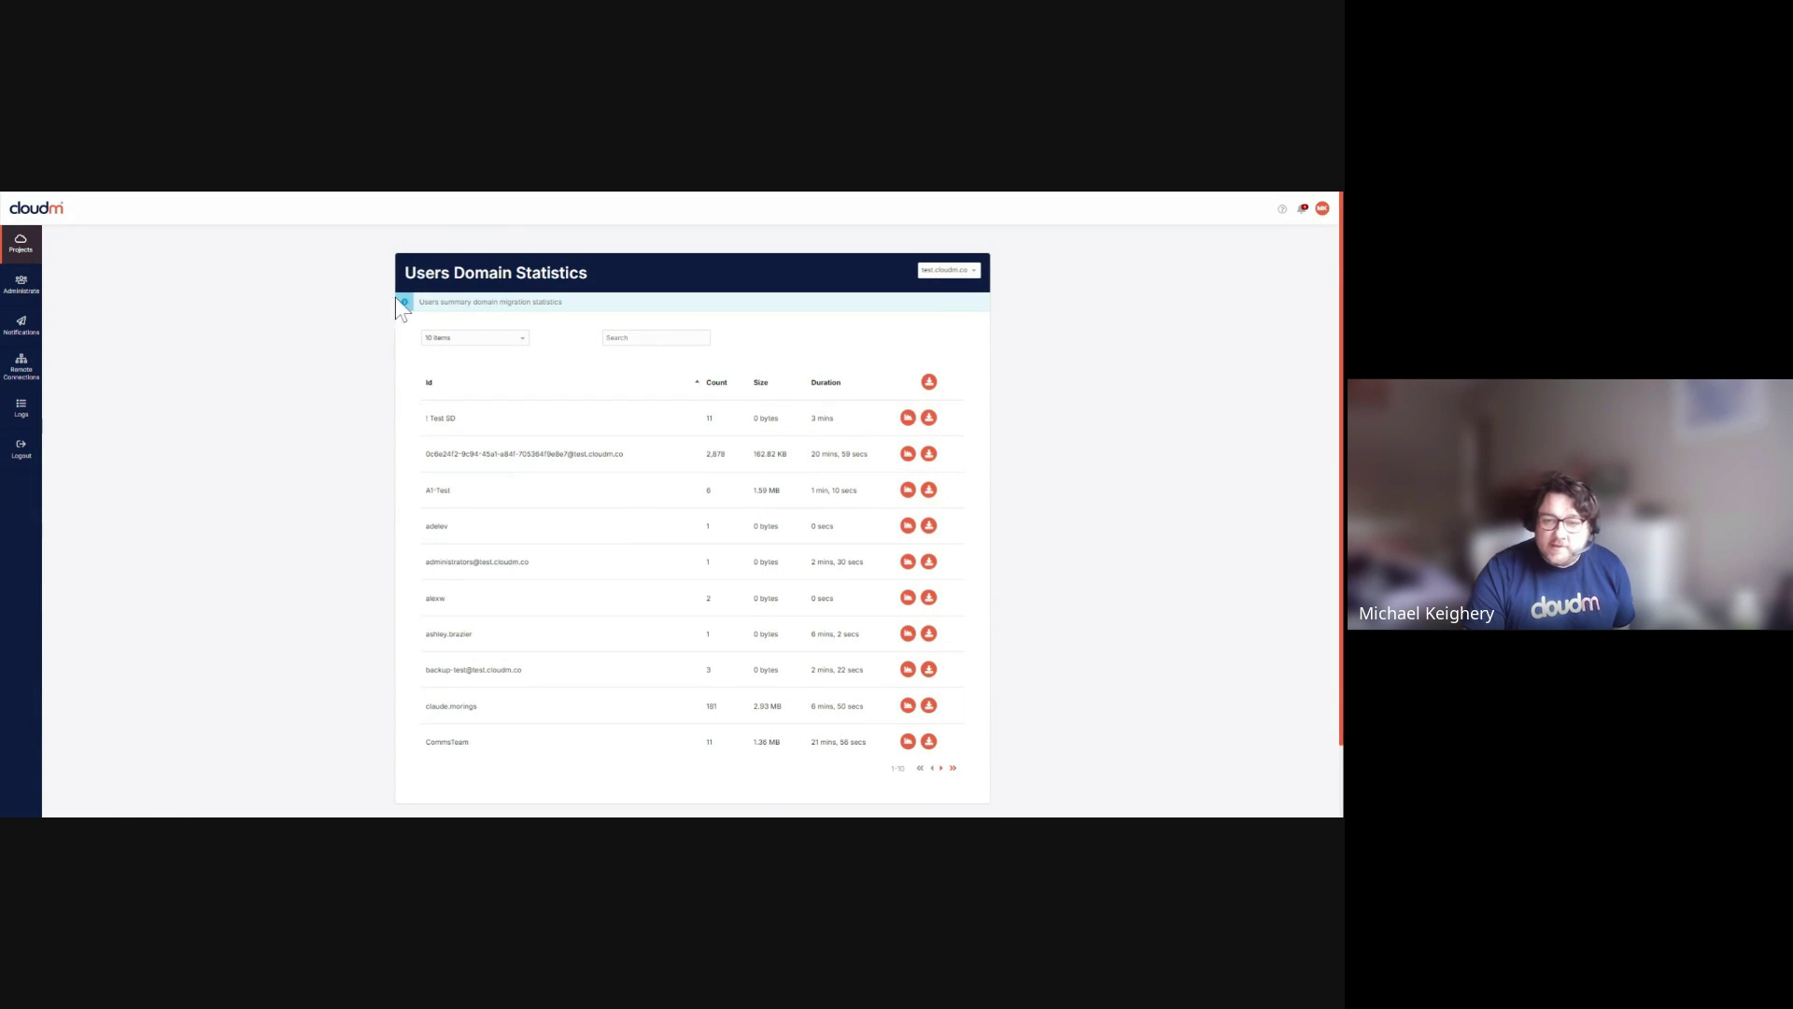
pyautogui.click(20, 247)
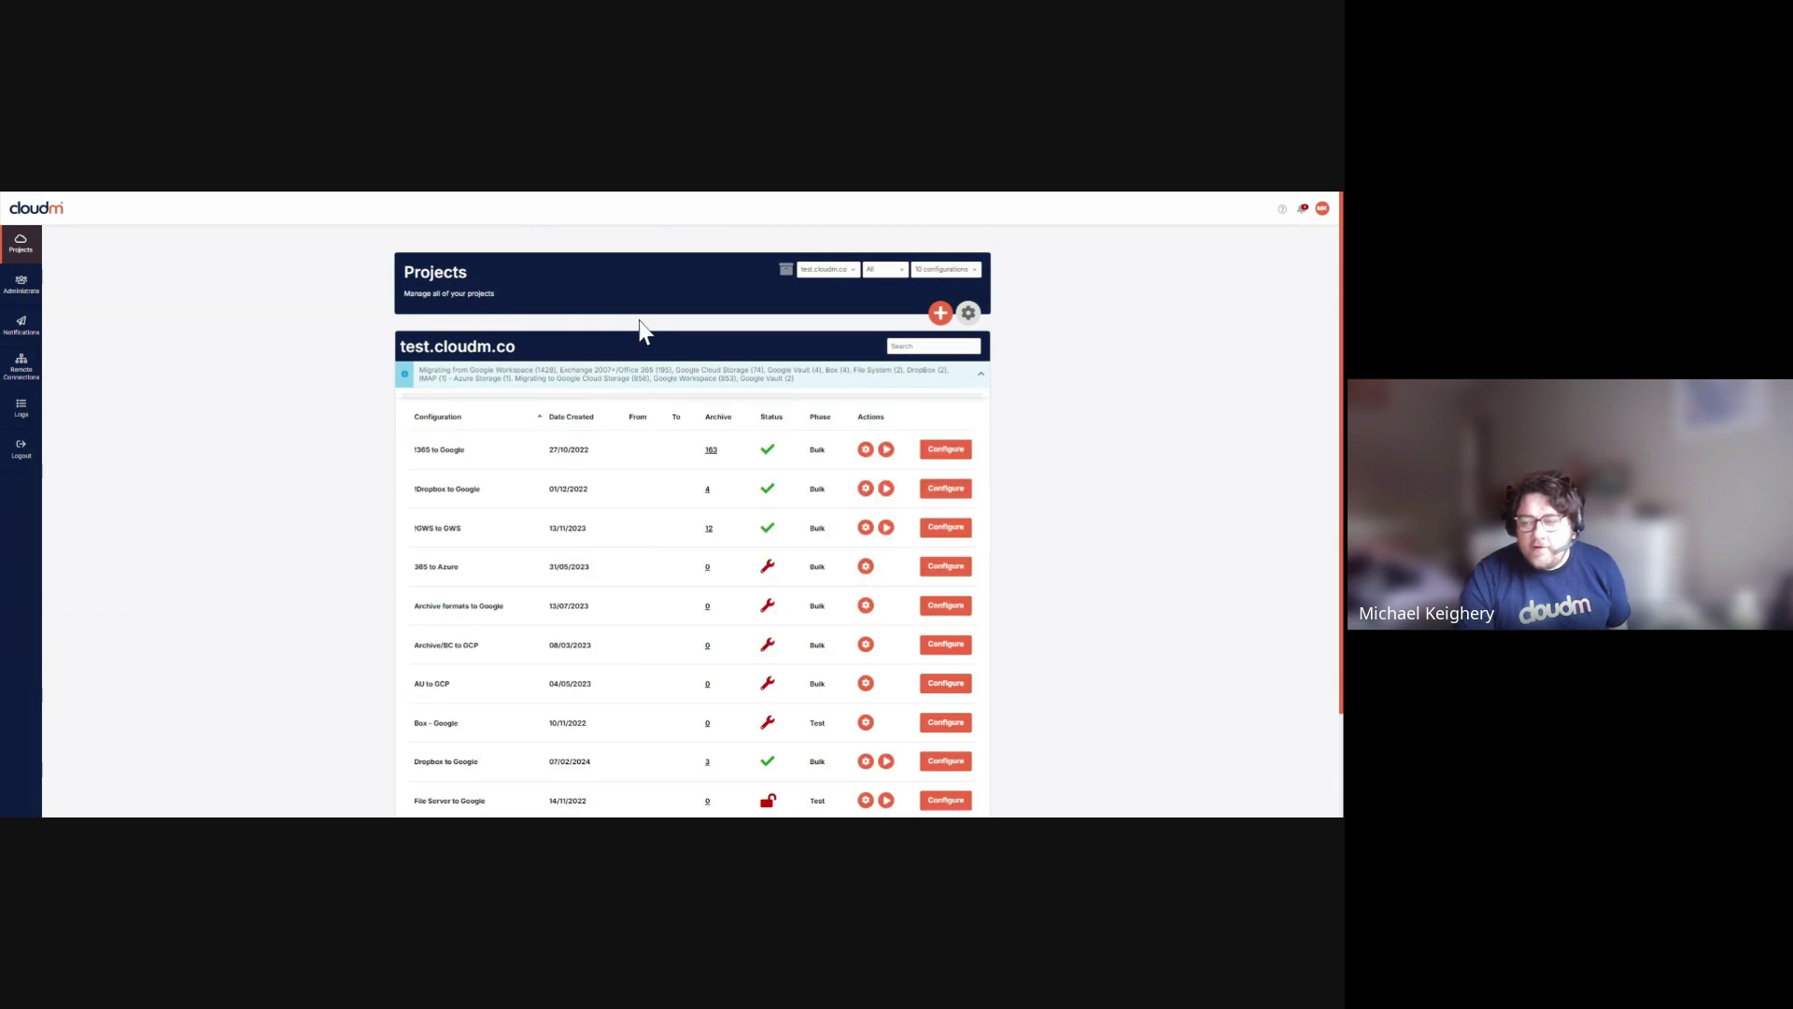
# - Open the !365 to Google configuration and bring up the settings of its Microsoft Office 365 source platform
pyautogui.scroll(-3, 557, 463)
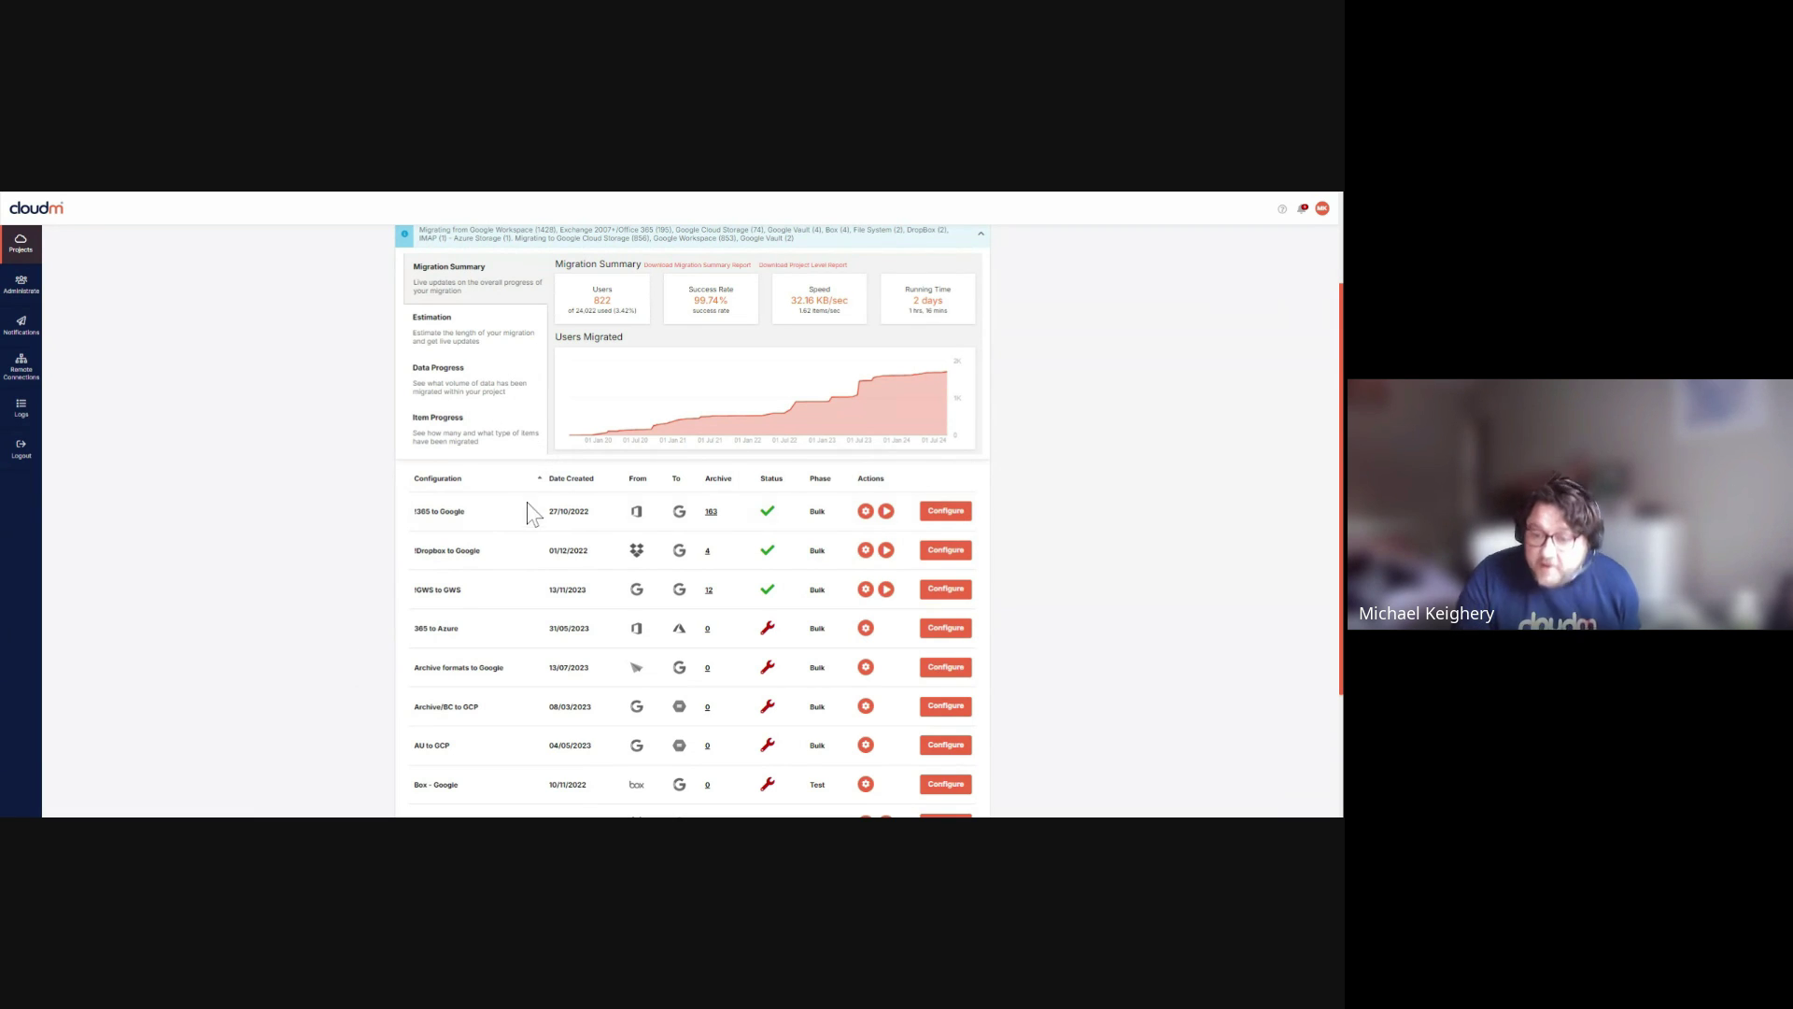
pyautogui.scroll(-2, 429, 528)
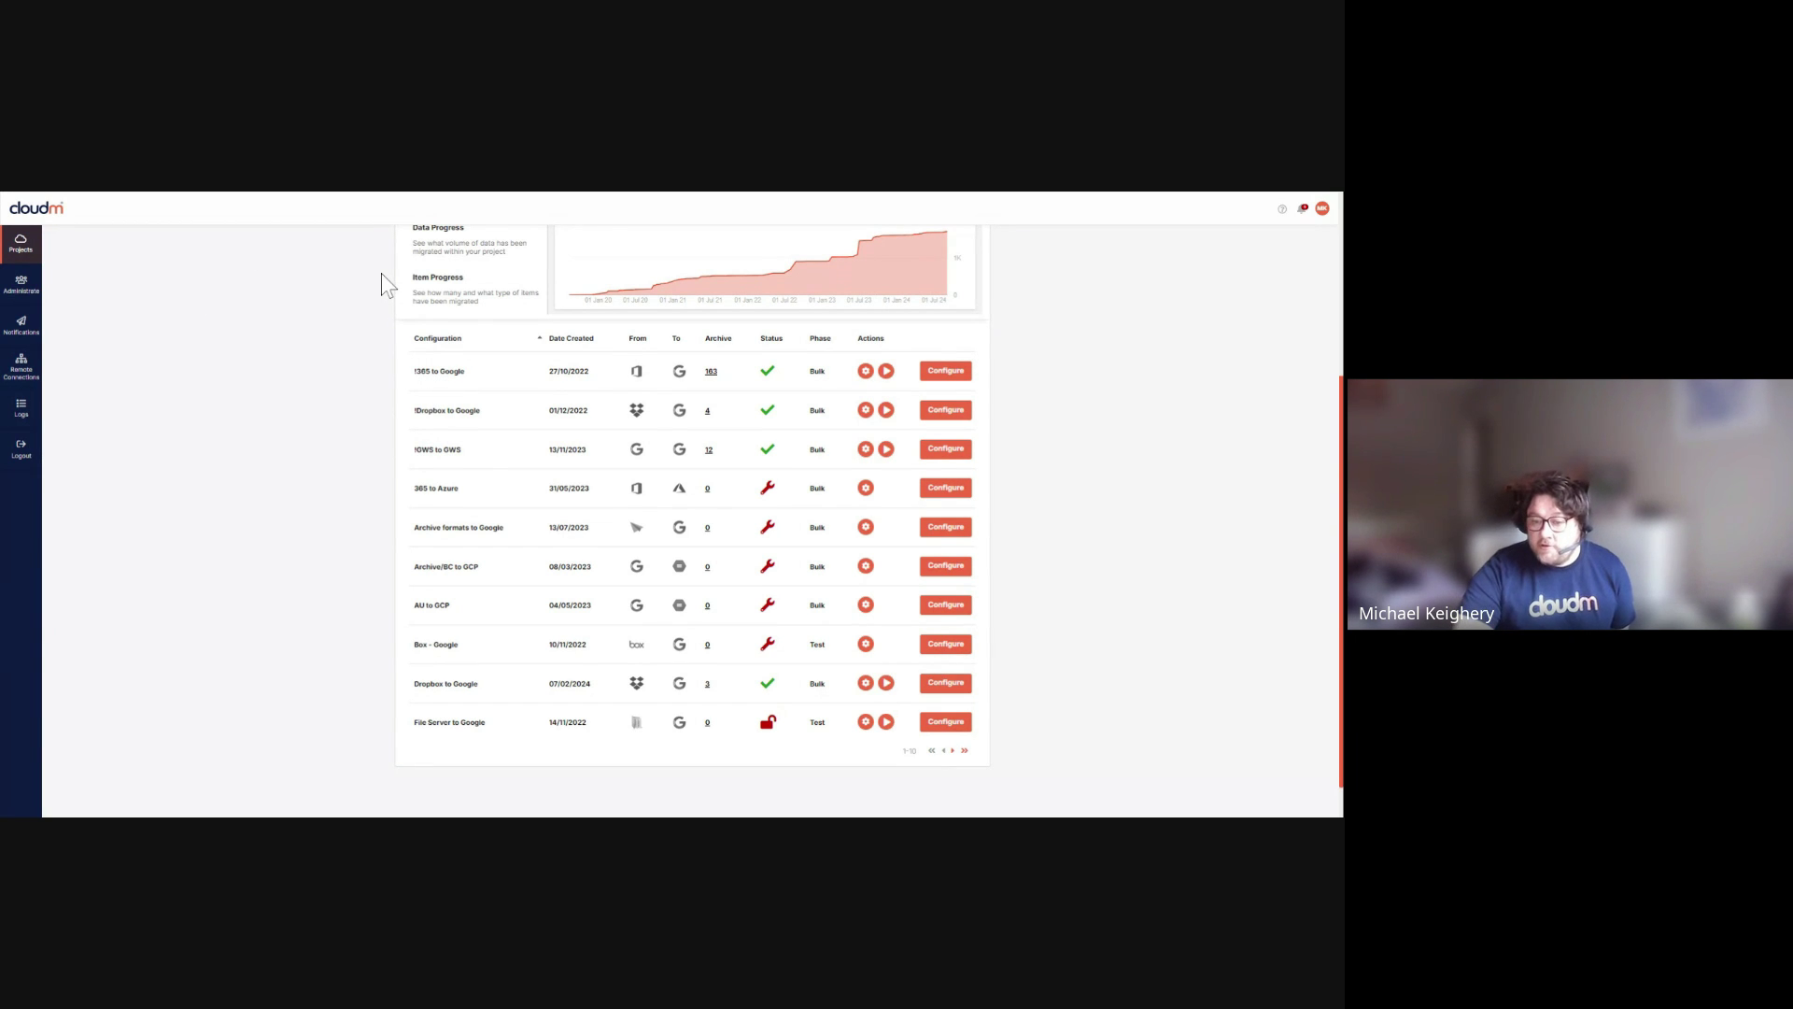
pyautogui.click(945, 372)
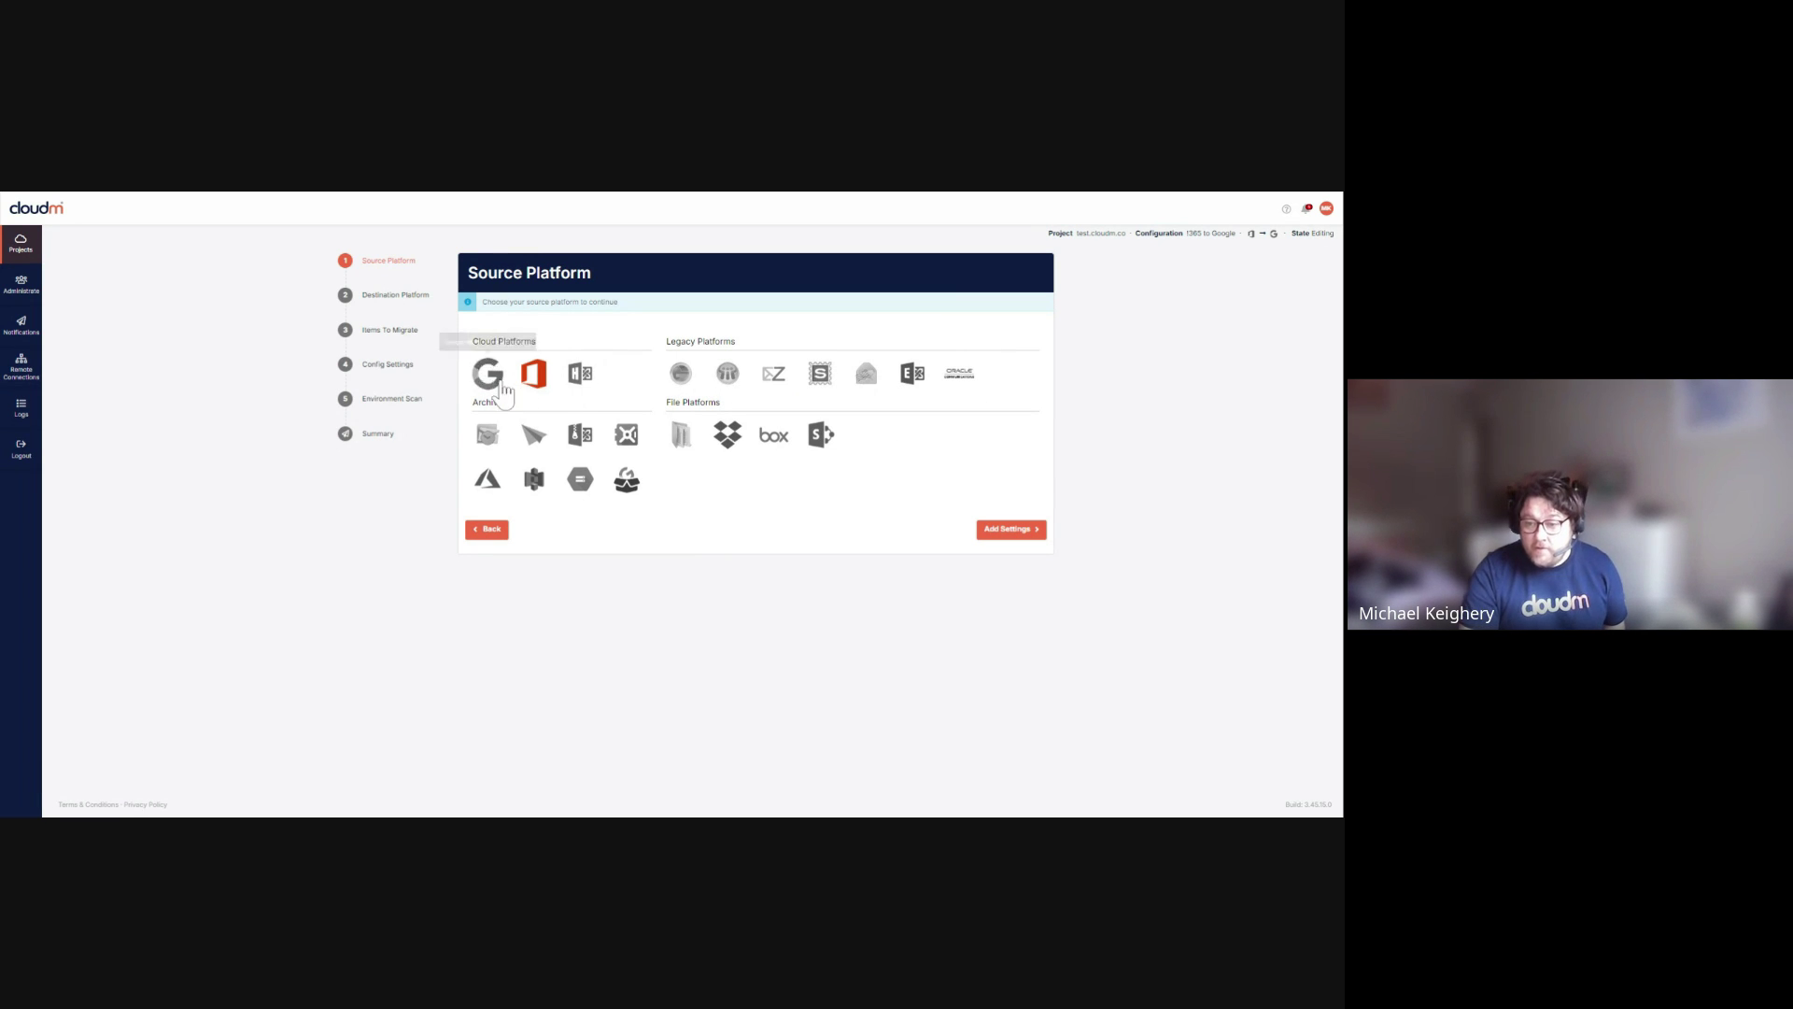
pyautogui.click(537, 385)
pyautogui.click(1006, 529)
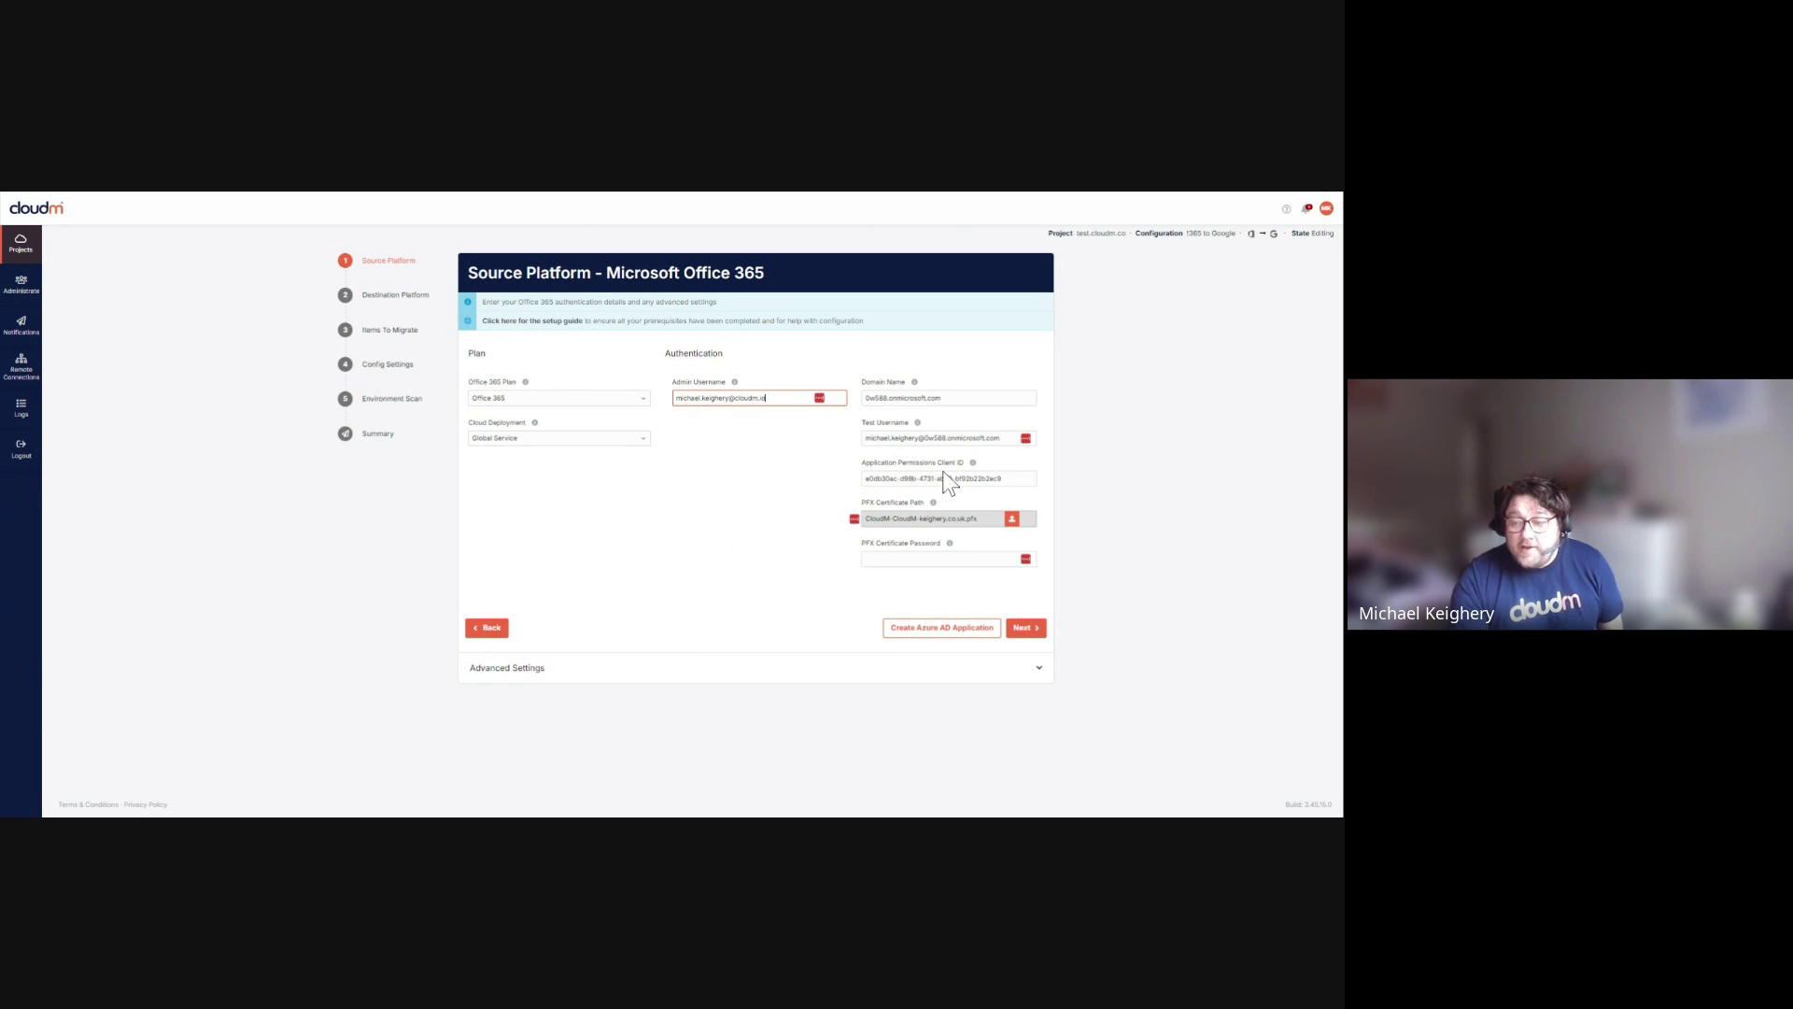
# - Copy the source's test username into its admin username, run the source connection tests and continue to the destination platform
pyautogui.click(954, 439)
pyautogui.hotkey('ctrl', 'c')
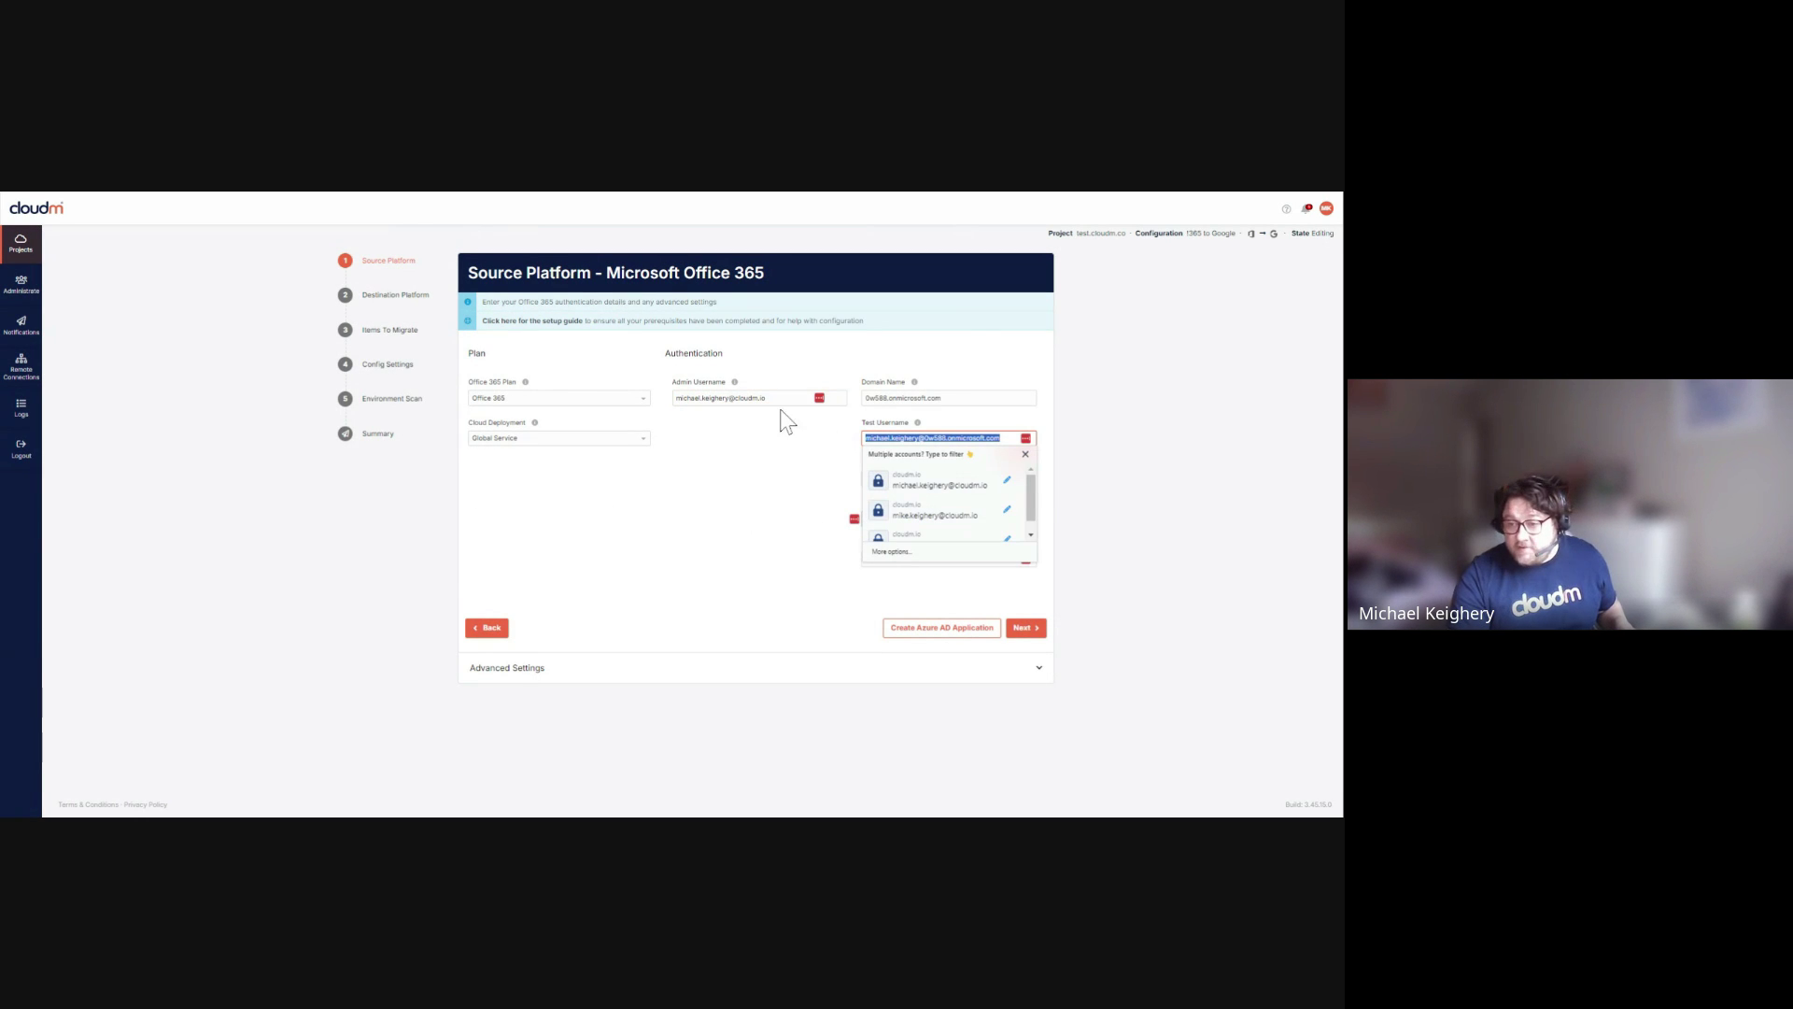
pyautogui.click(784, 399)
pyautogui.hotkey('ctrl', 'v')
pyautogui.click(858, 369)
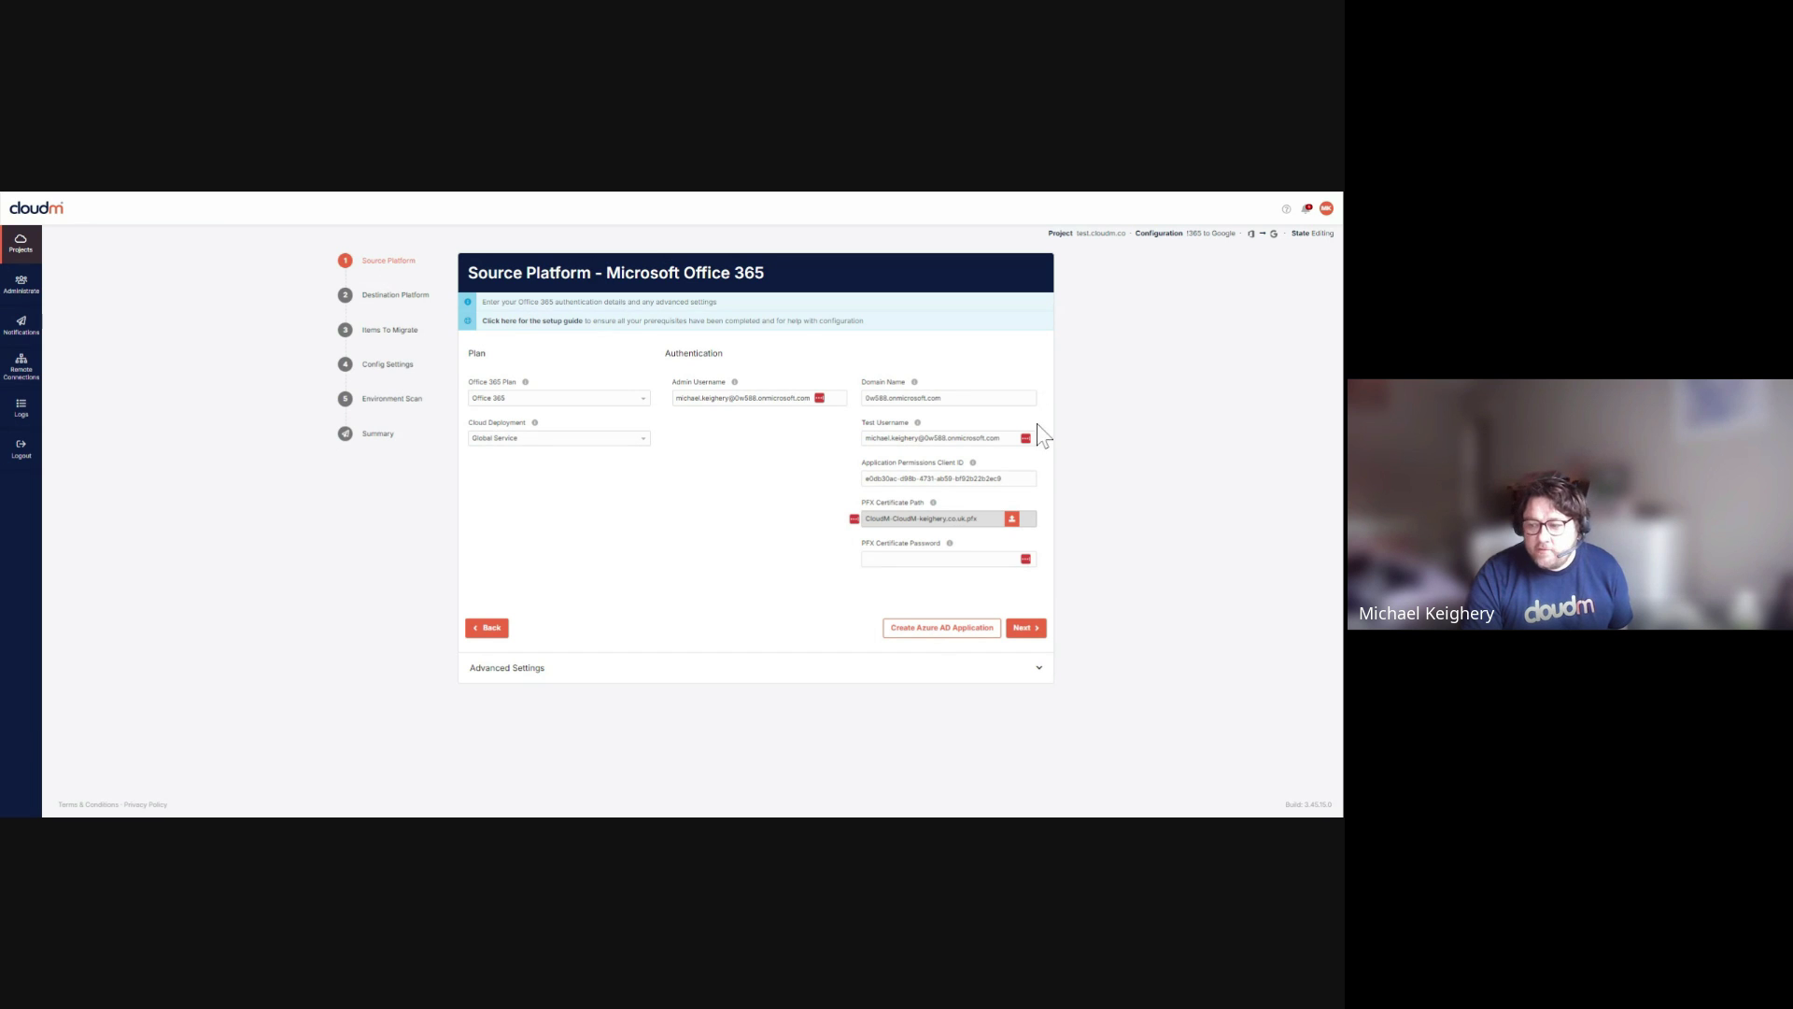
pyautogui.click(1040, 635)
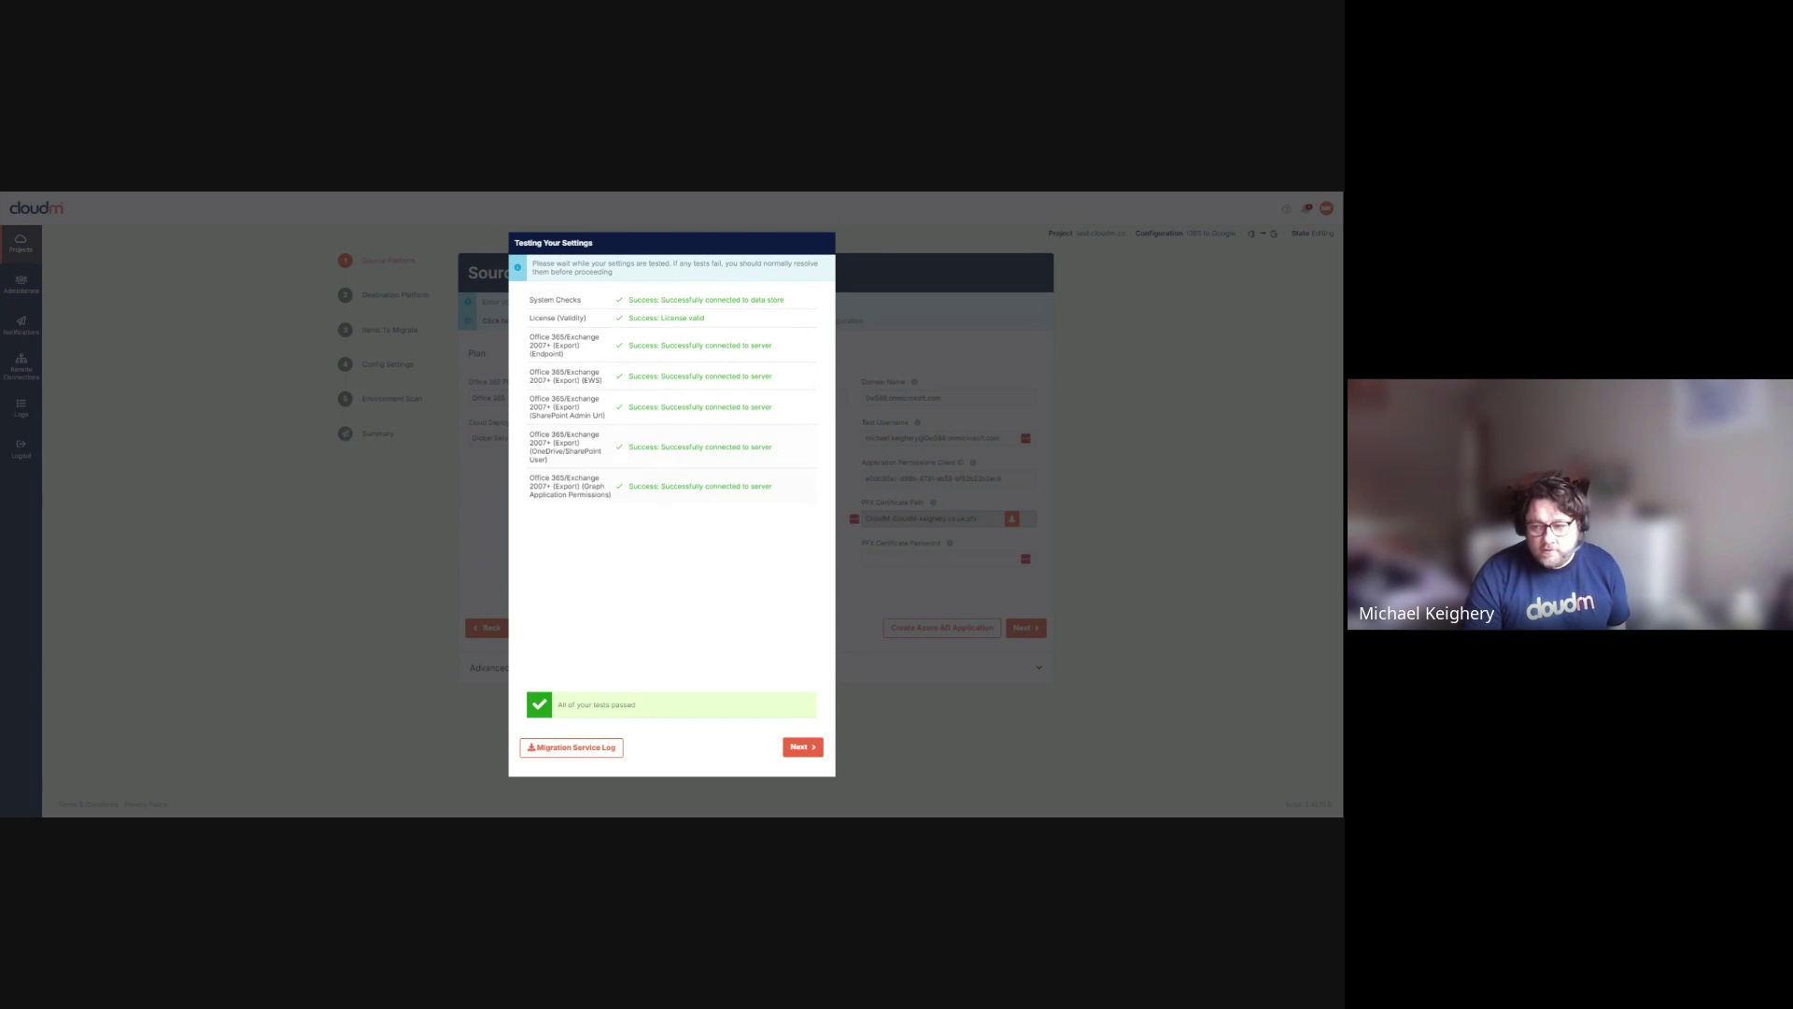
pyautogui.click(801, 747)
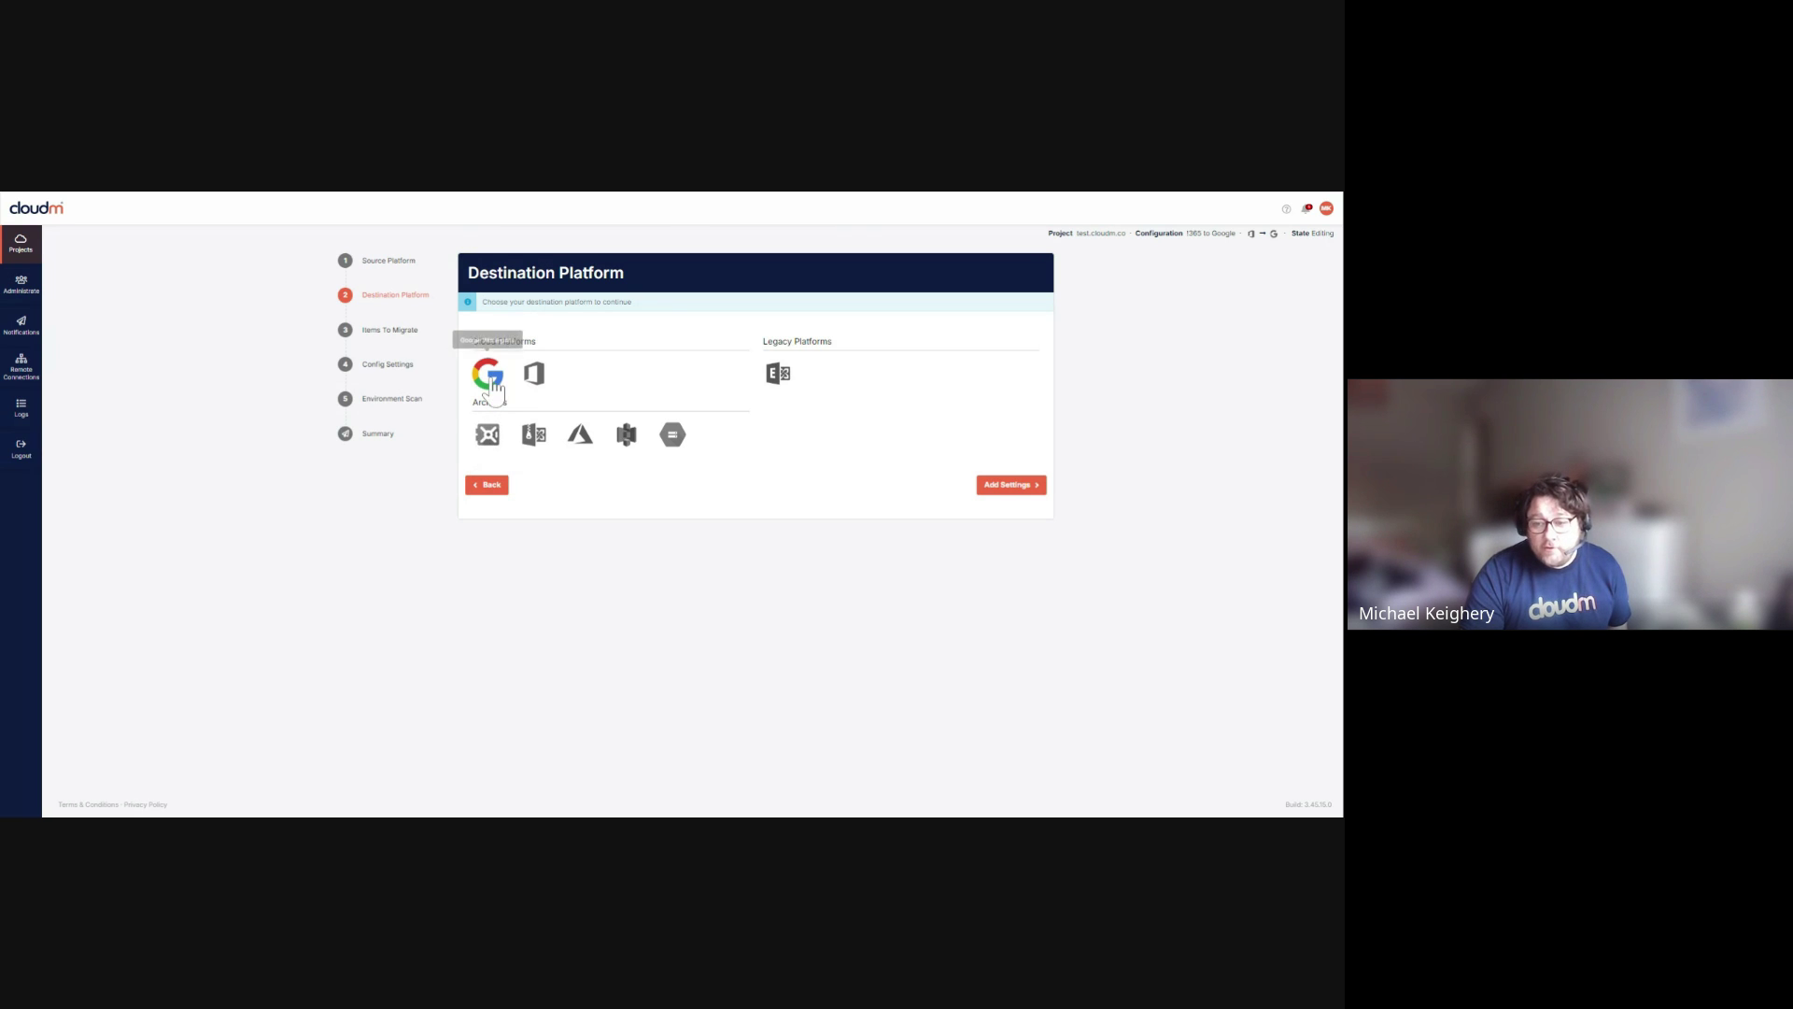
# - Open the Google Workspace destination settings, run the connection tests and continue to the items to migrate
pyautogui.click(999, 484)
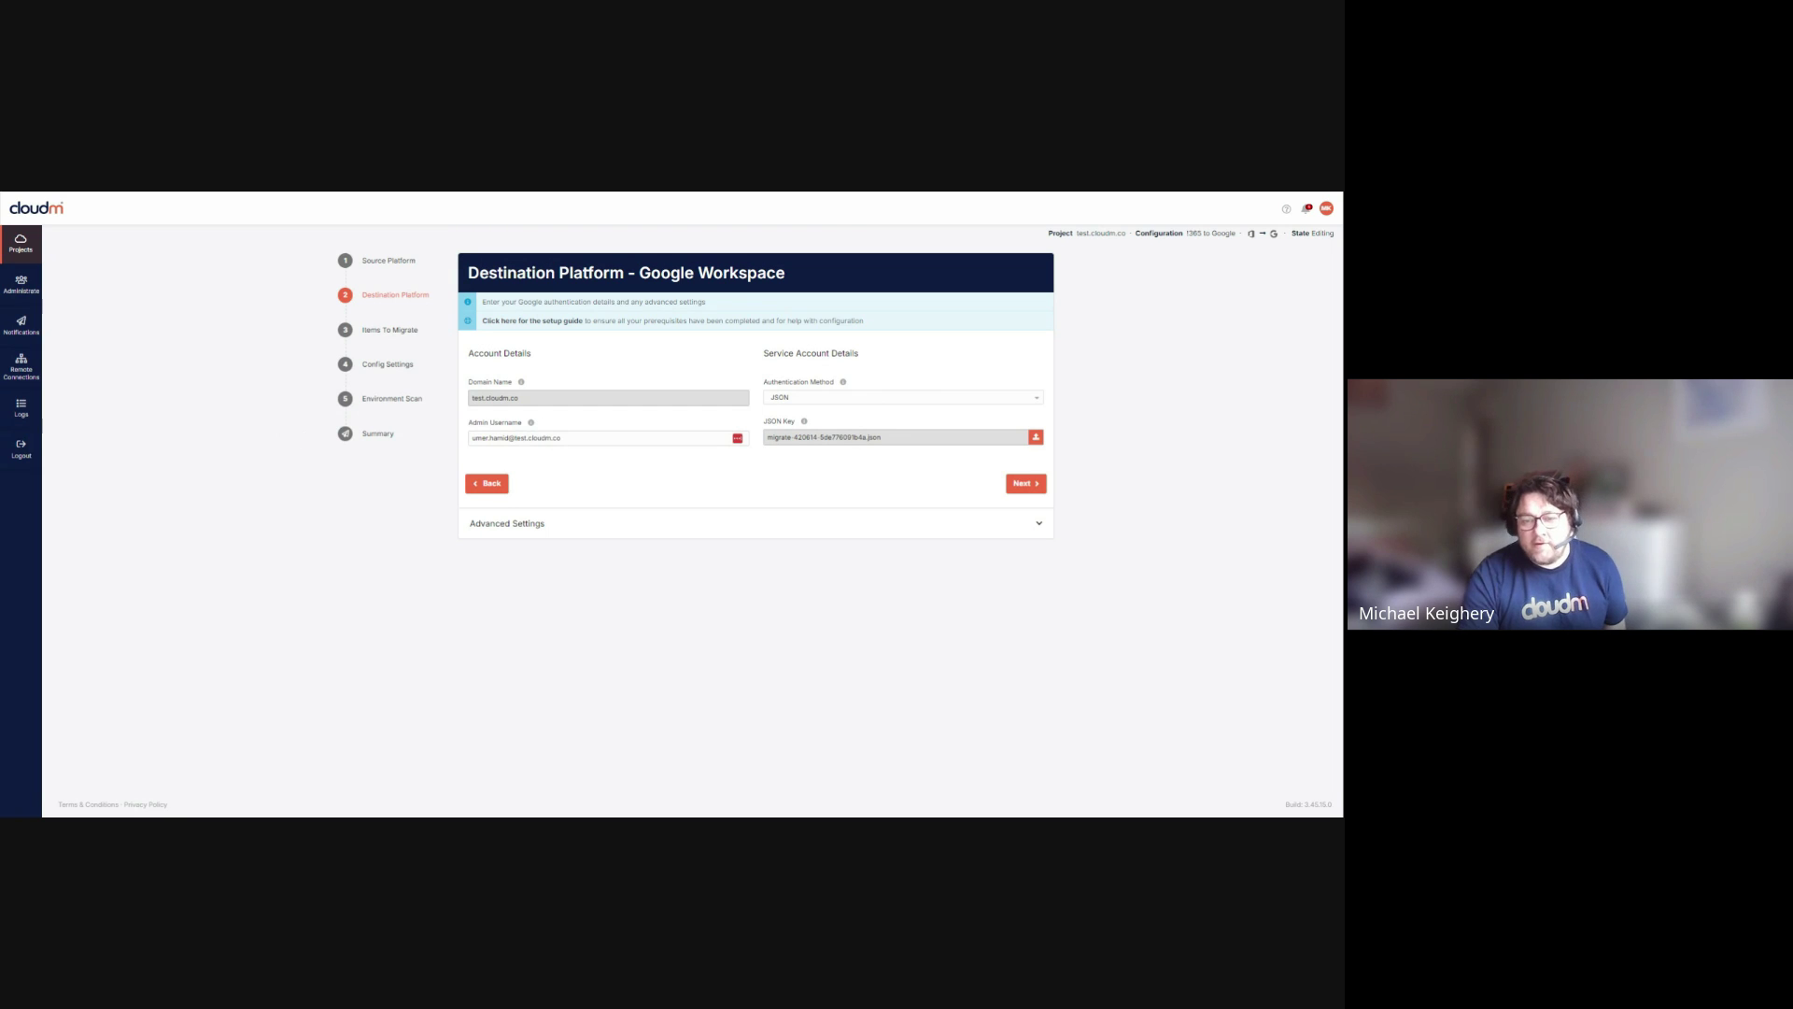
pyautogui.click(1020, 485)
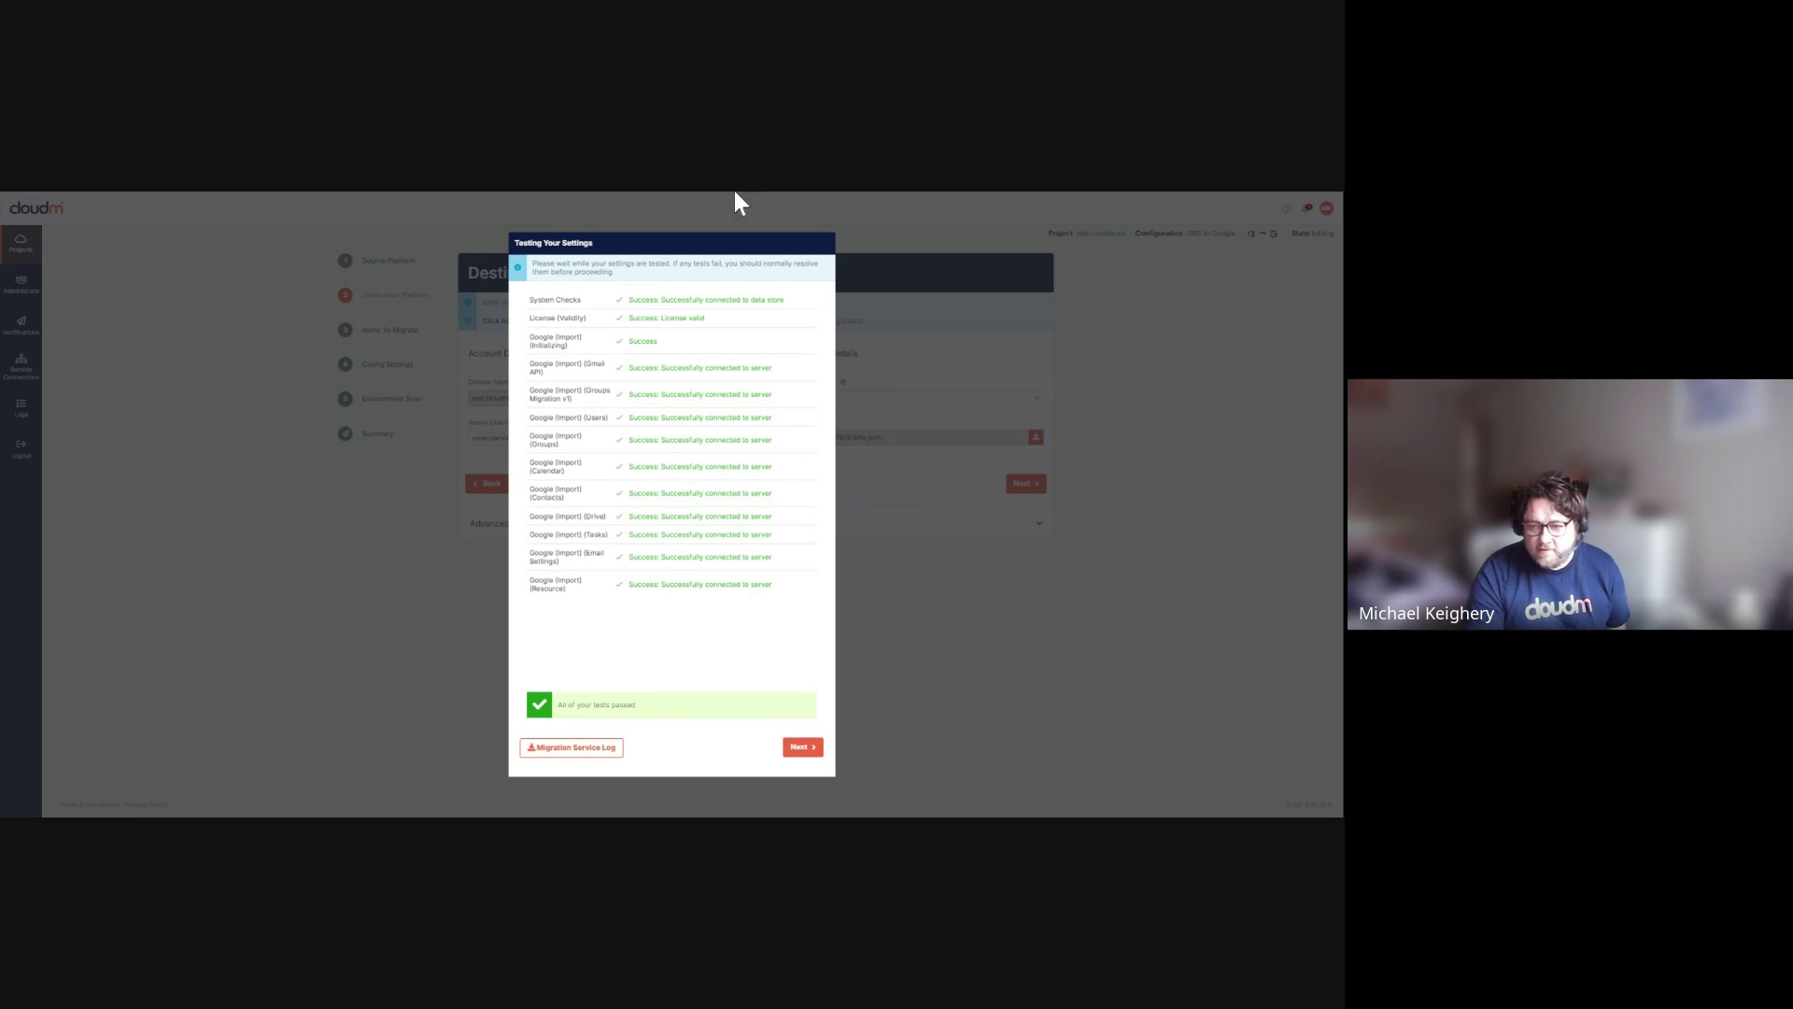
pyautogui.click(798, 747)
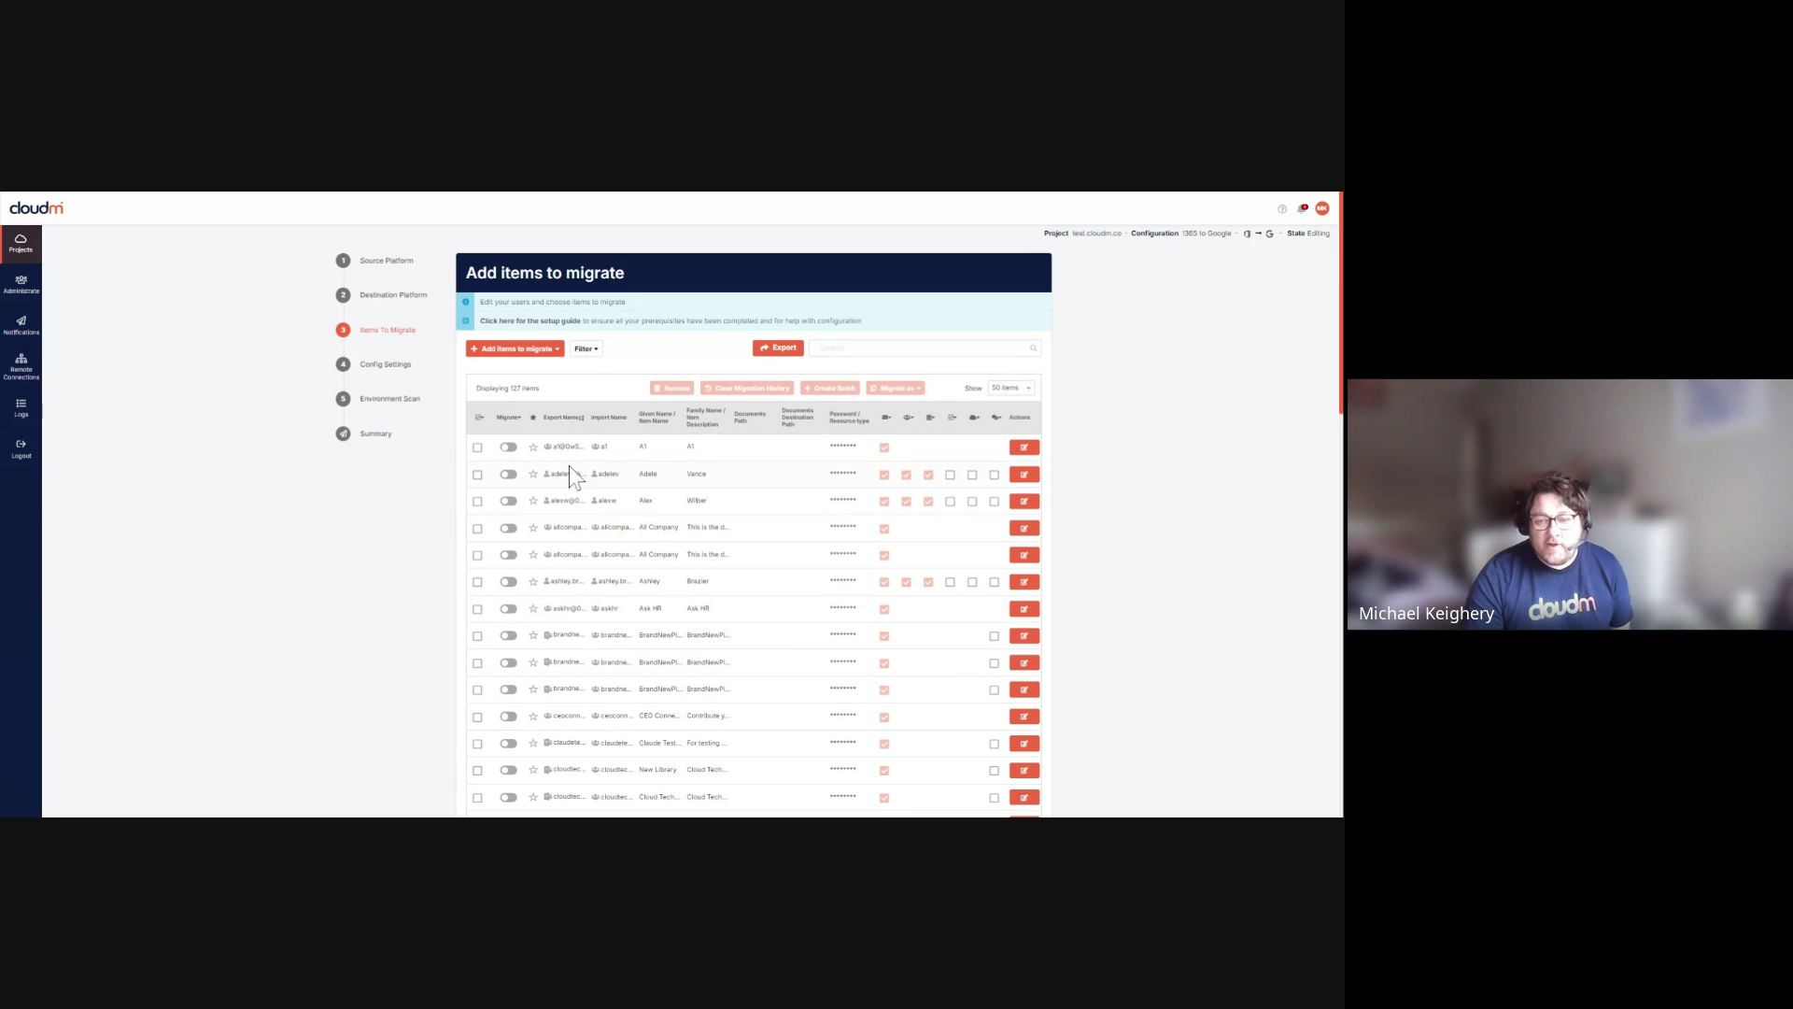
pyautogui.click(516, 348)
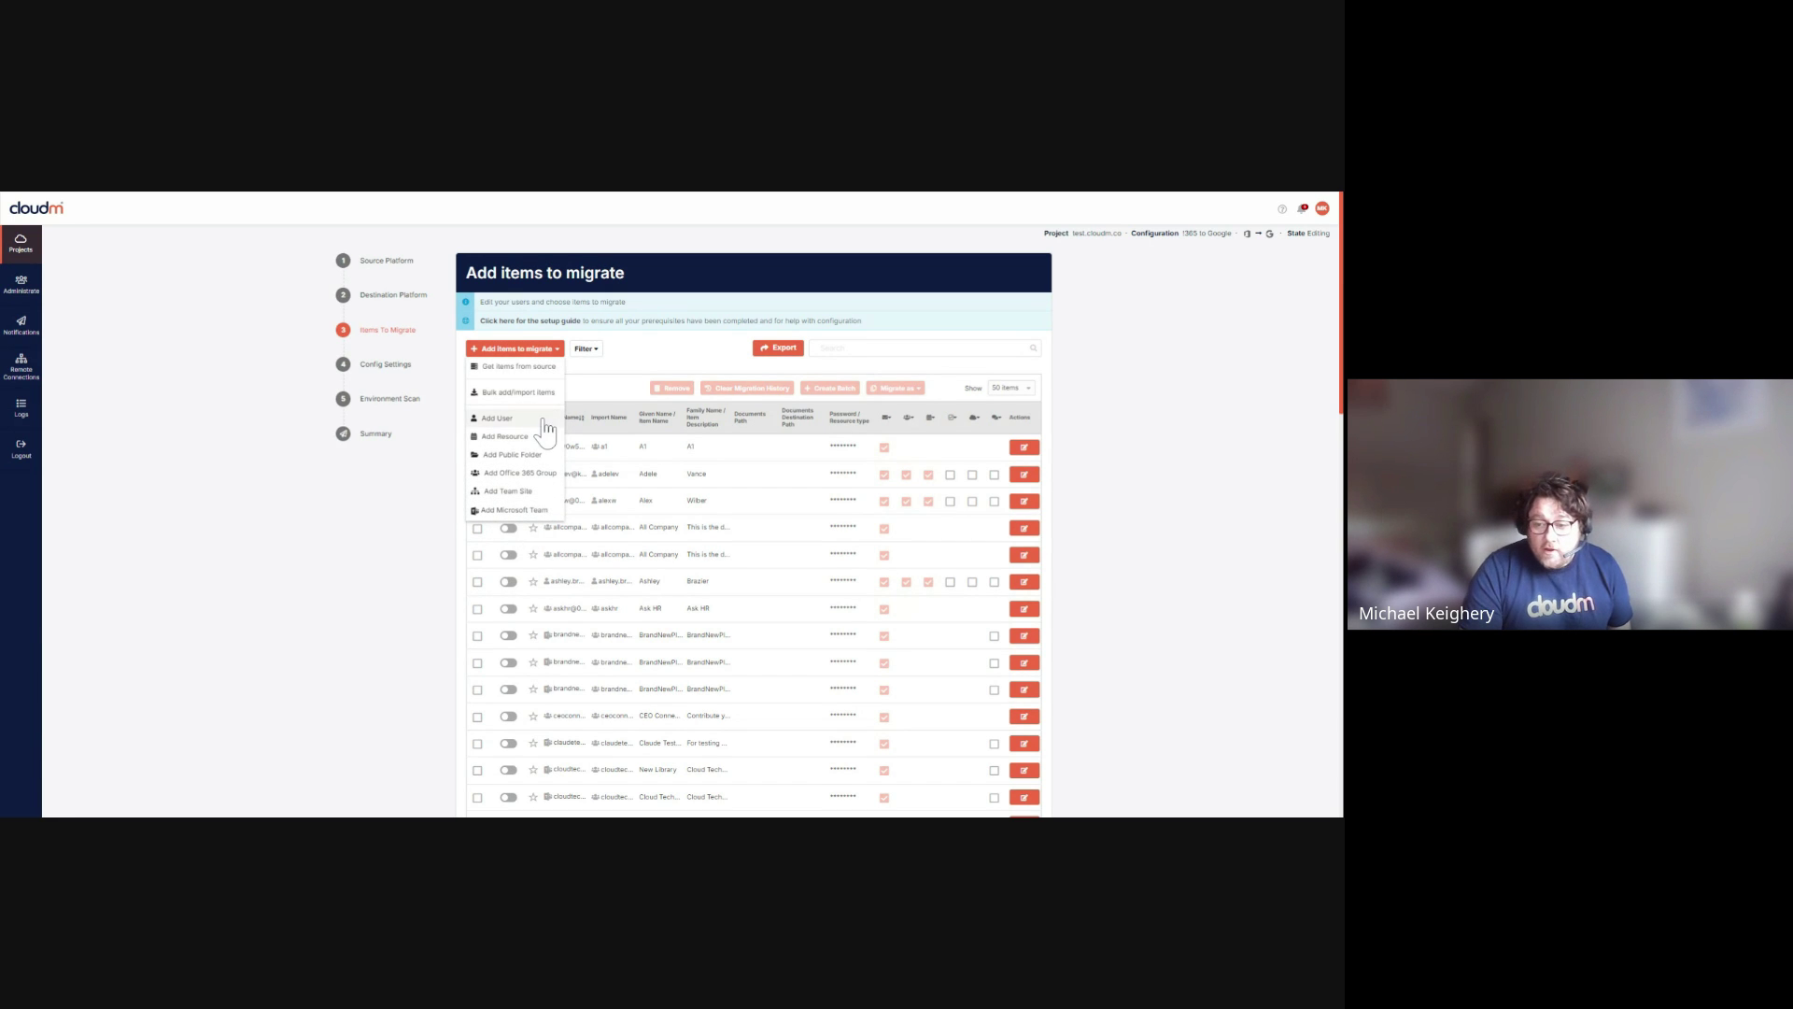
pyautogui.click(537, 372)
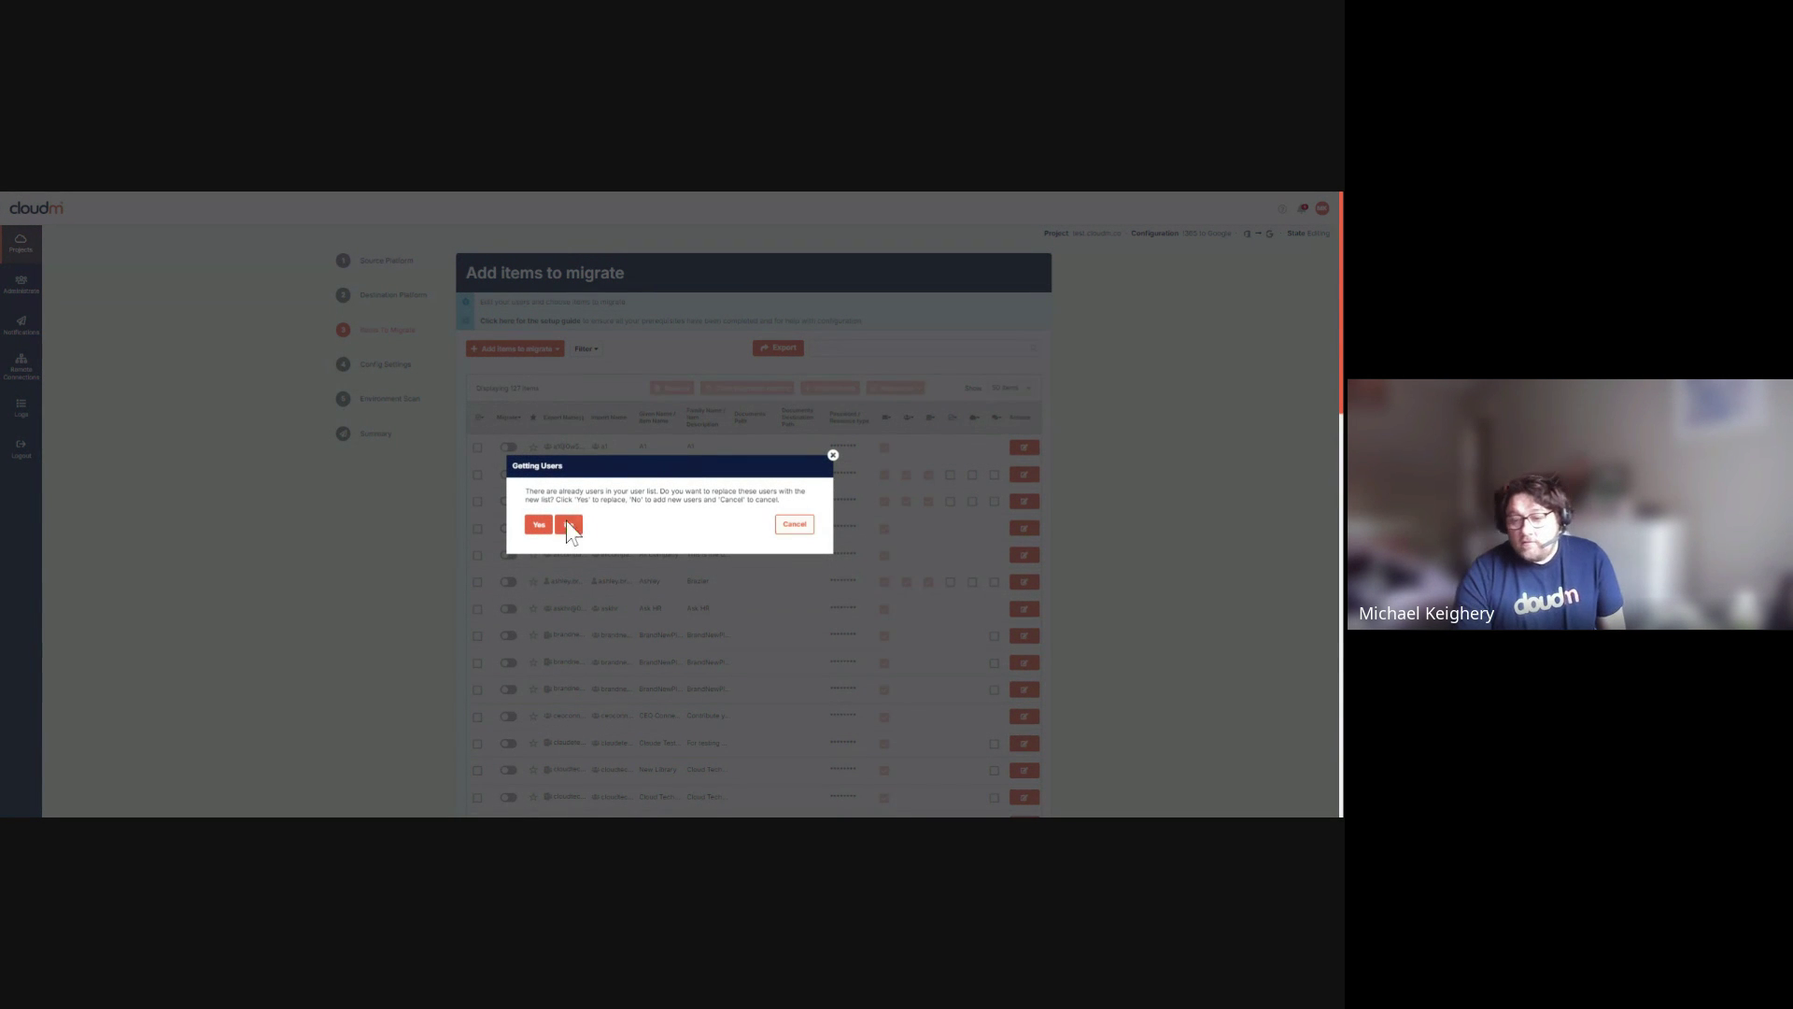
pyautogui.click(794, 524)
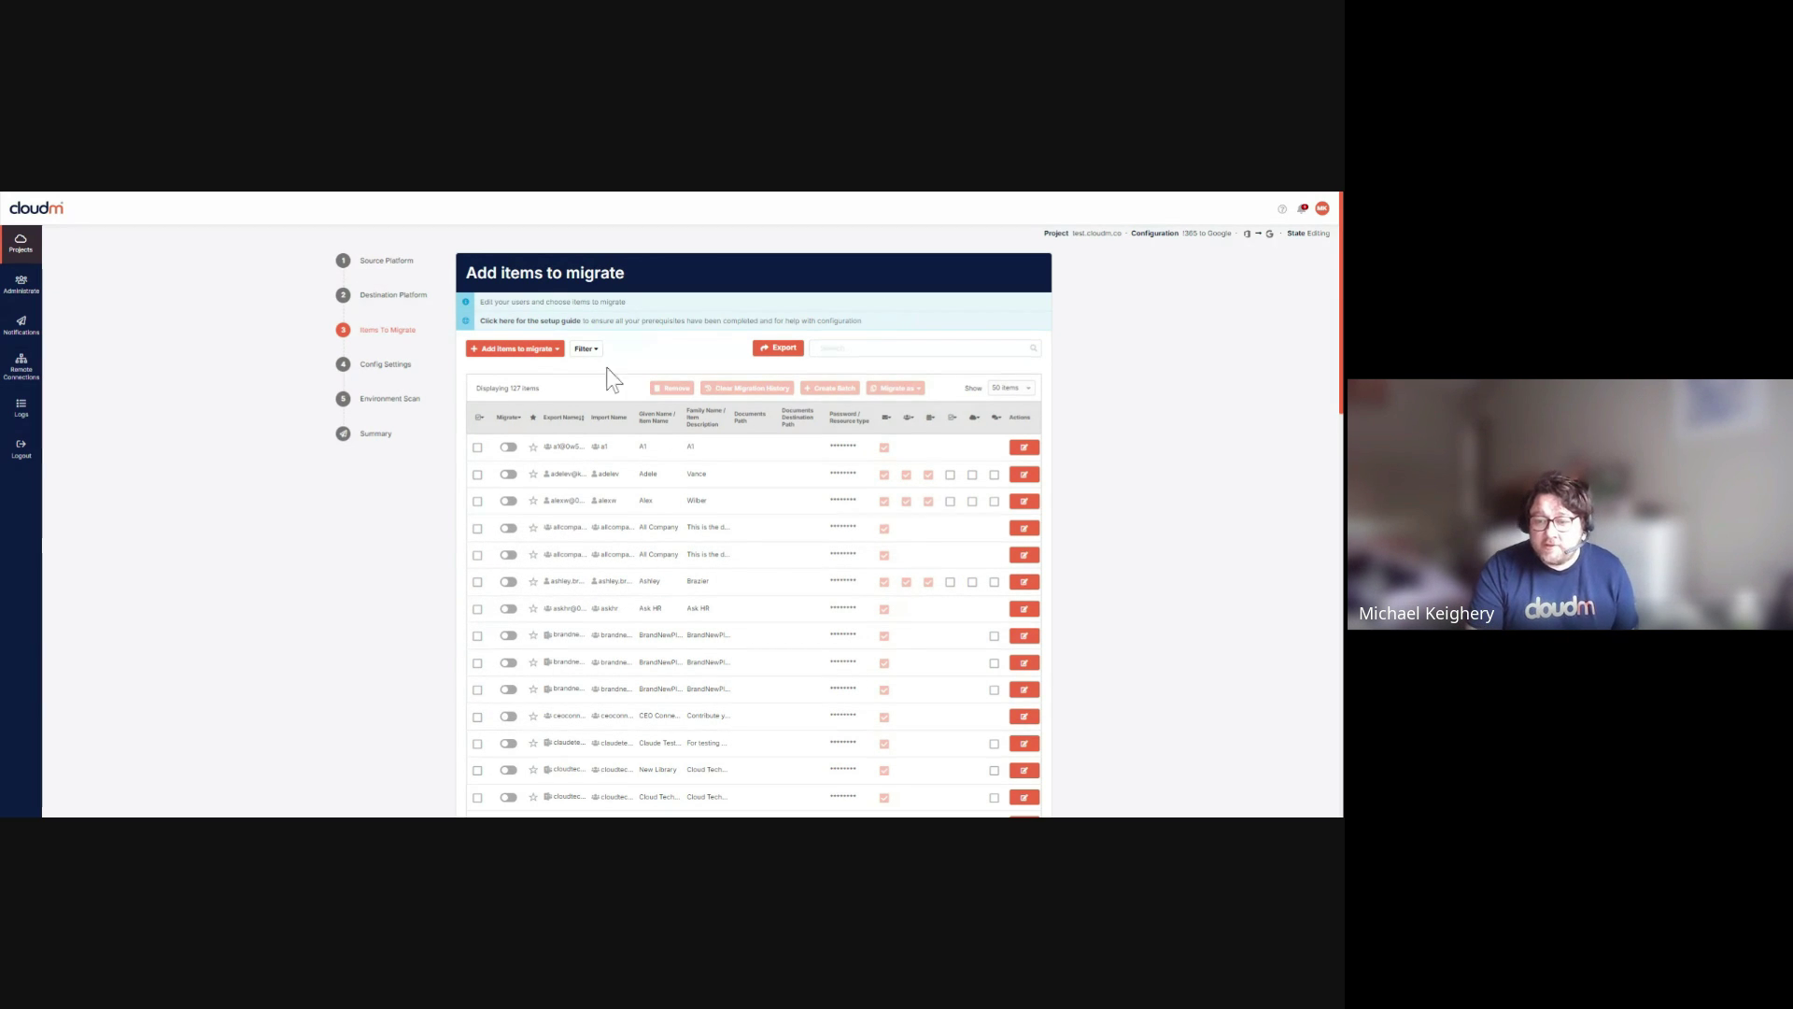
# - Try enabling migration for the first item and clearing data types for the second, discarding both changes
pyautogui.click(508, 452)
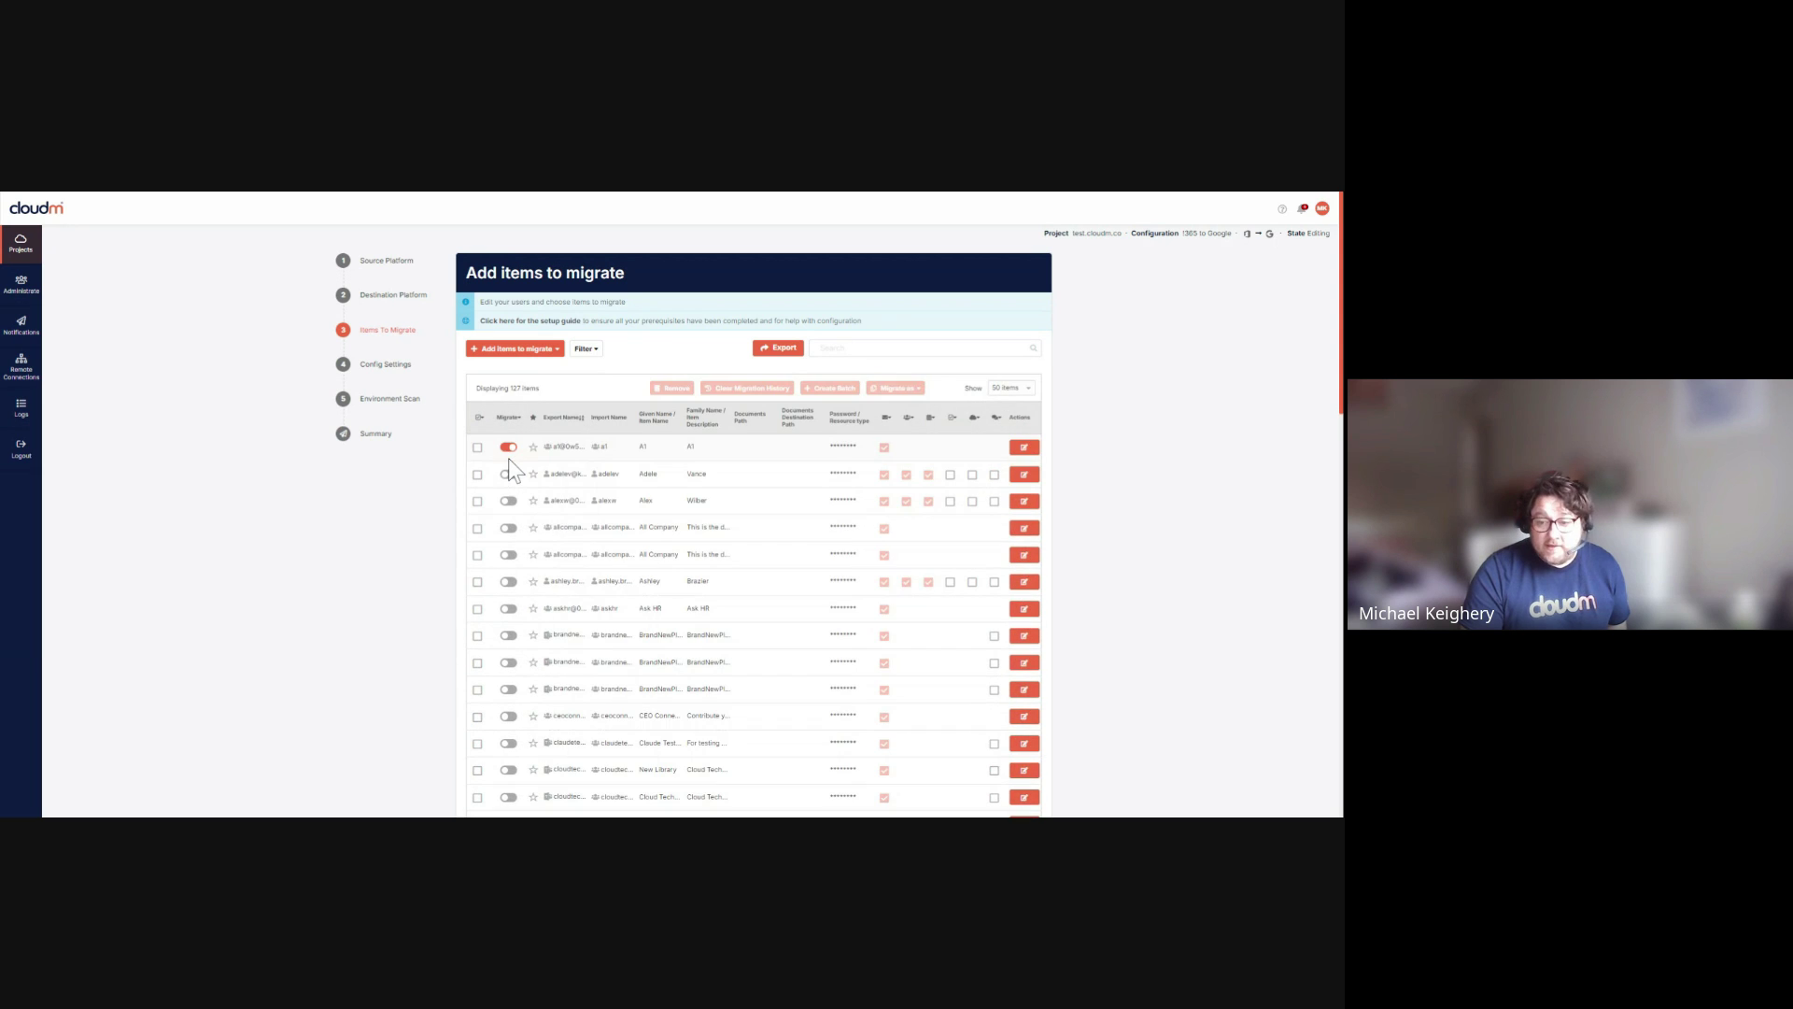
pyautogui.click(508, 455)
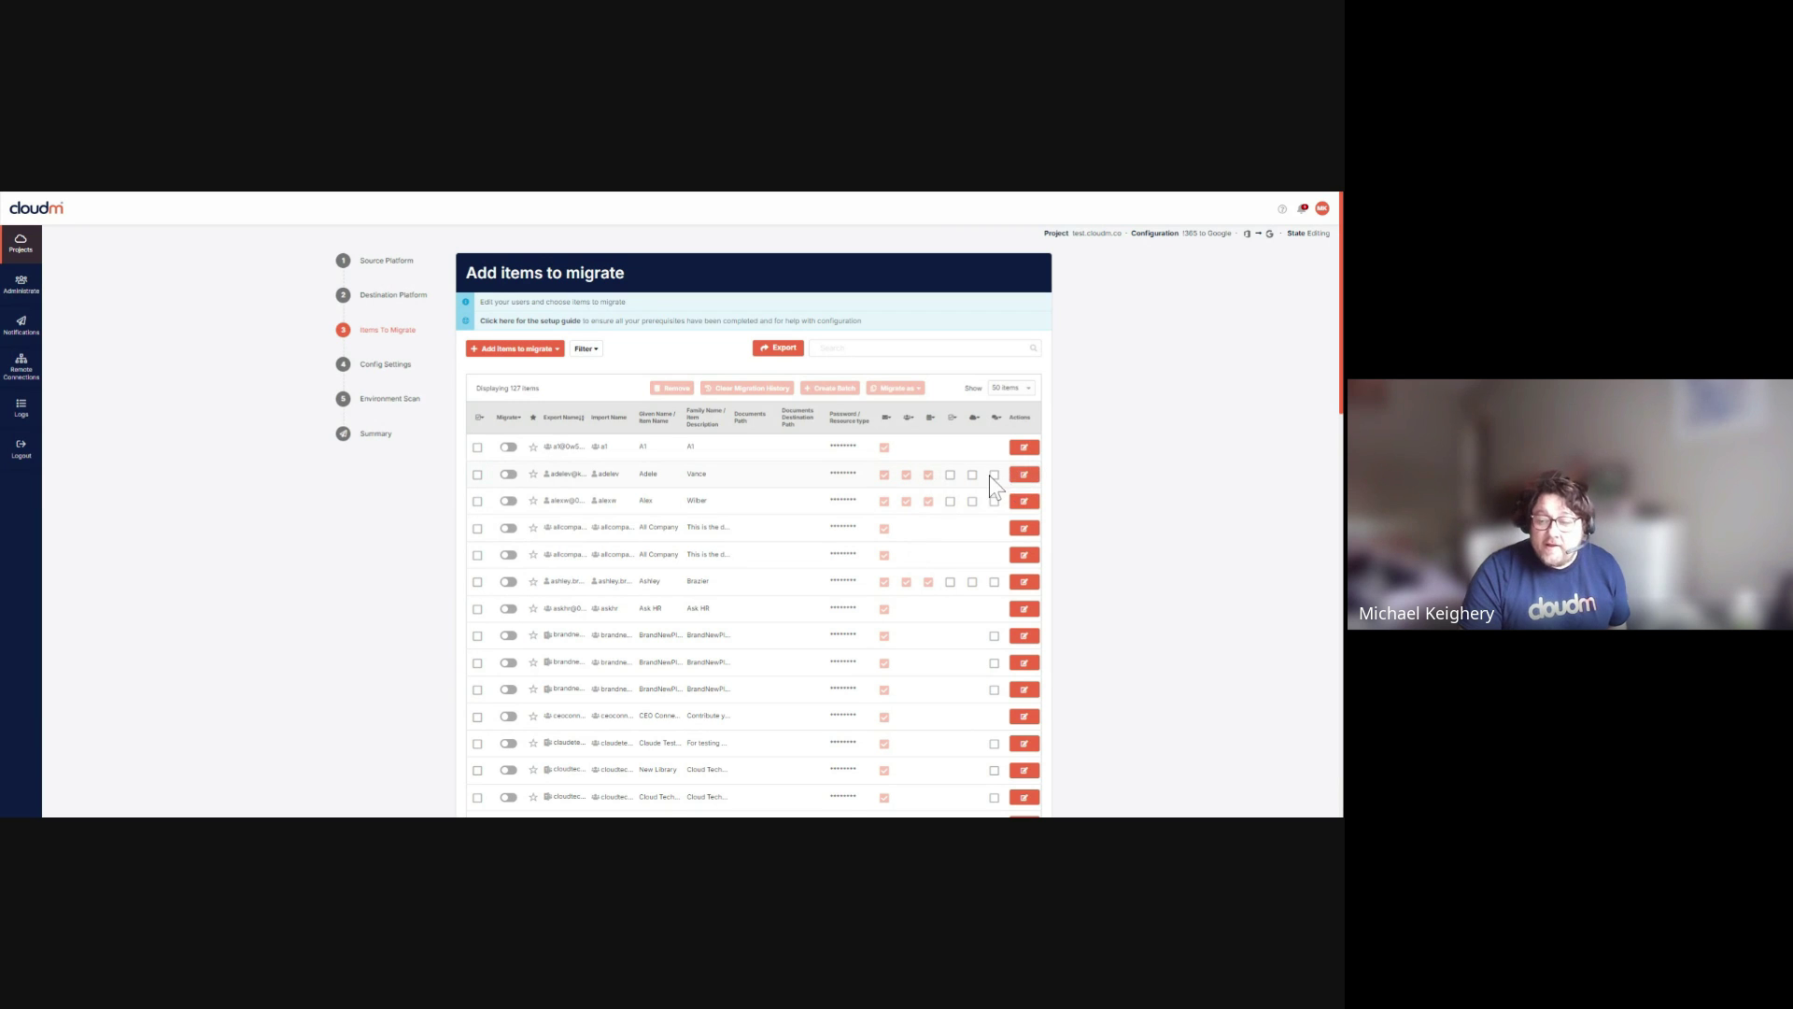
pyautogui.click(1024, 476)
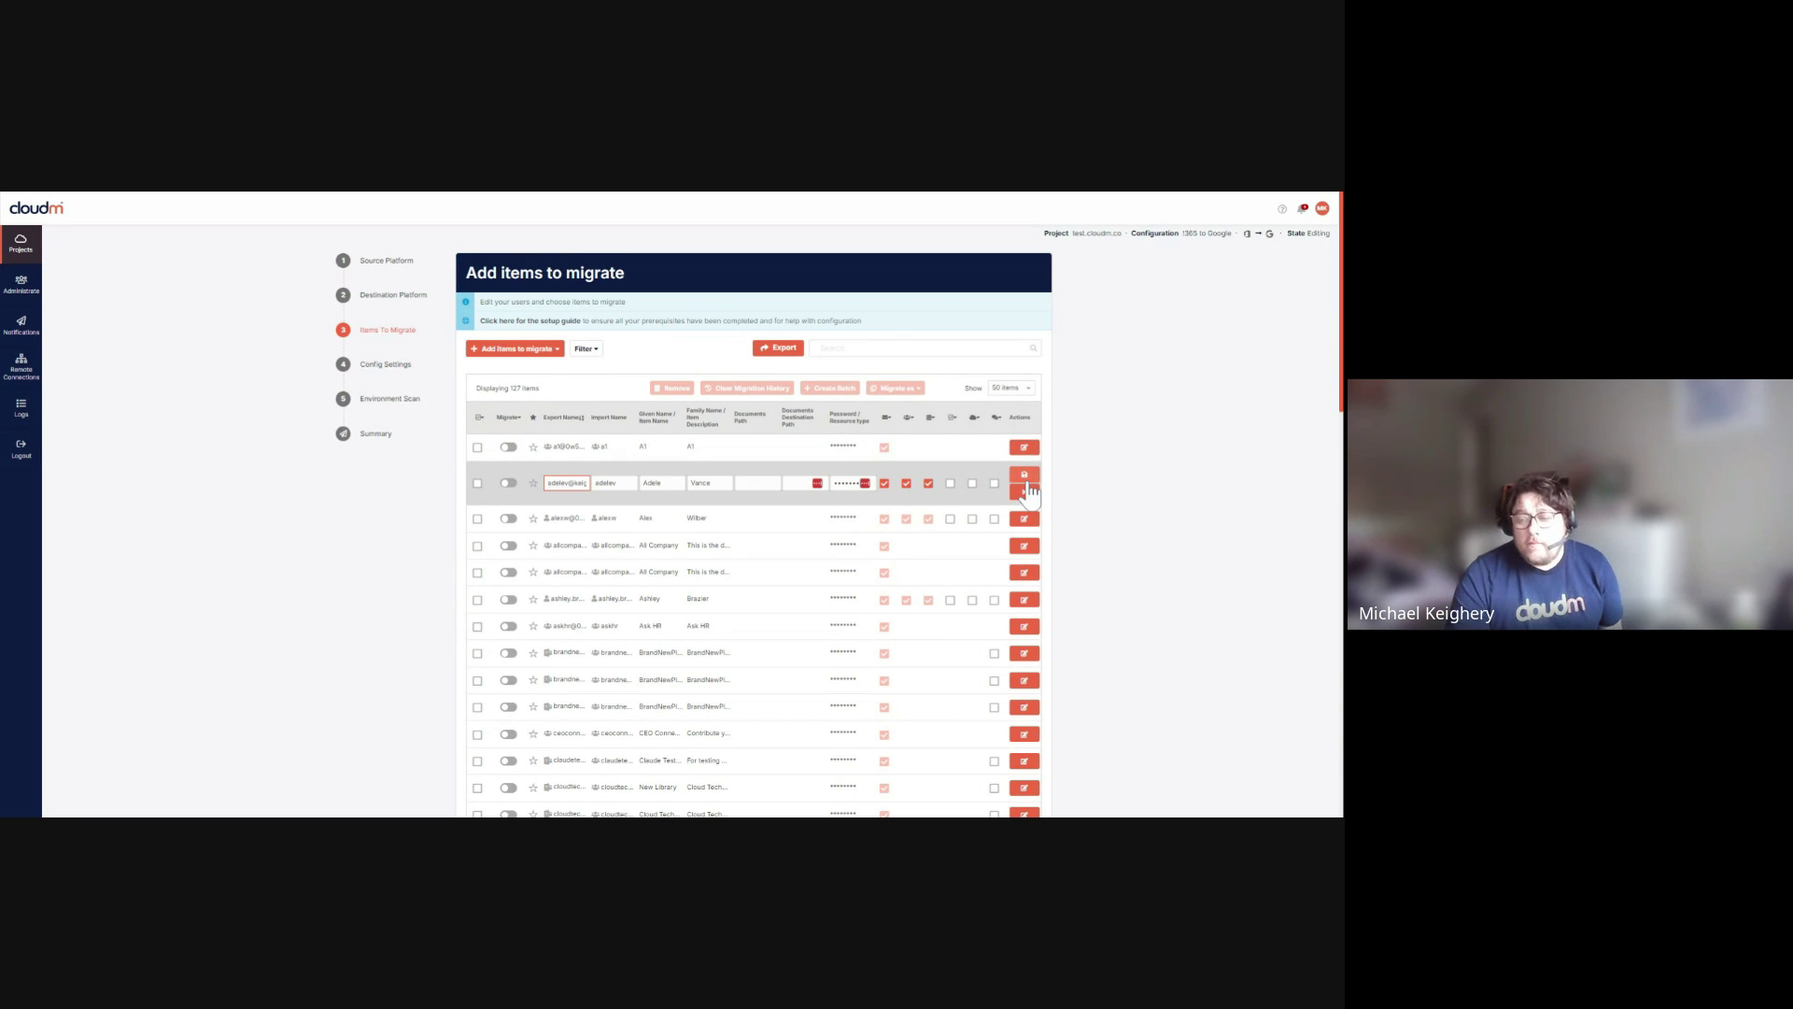
pyautogui.click(928, 484)
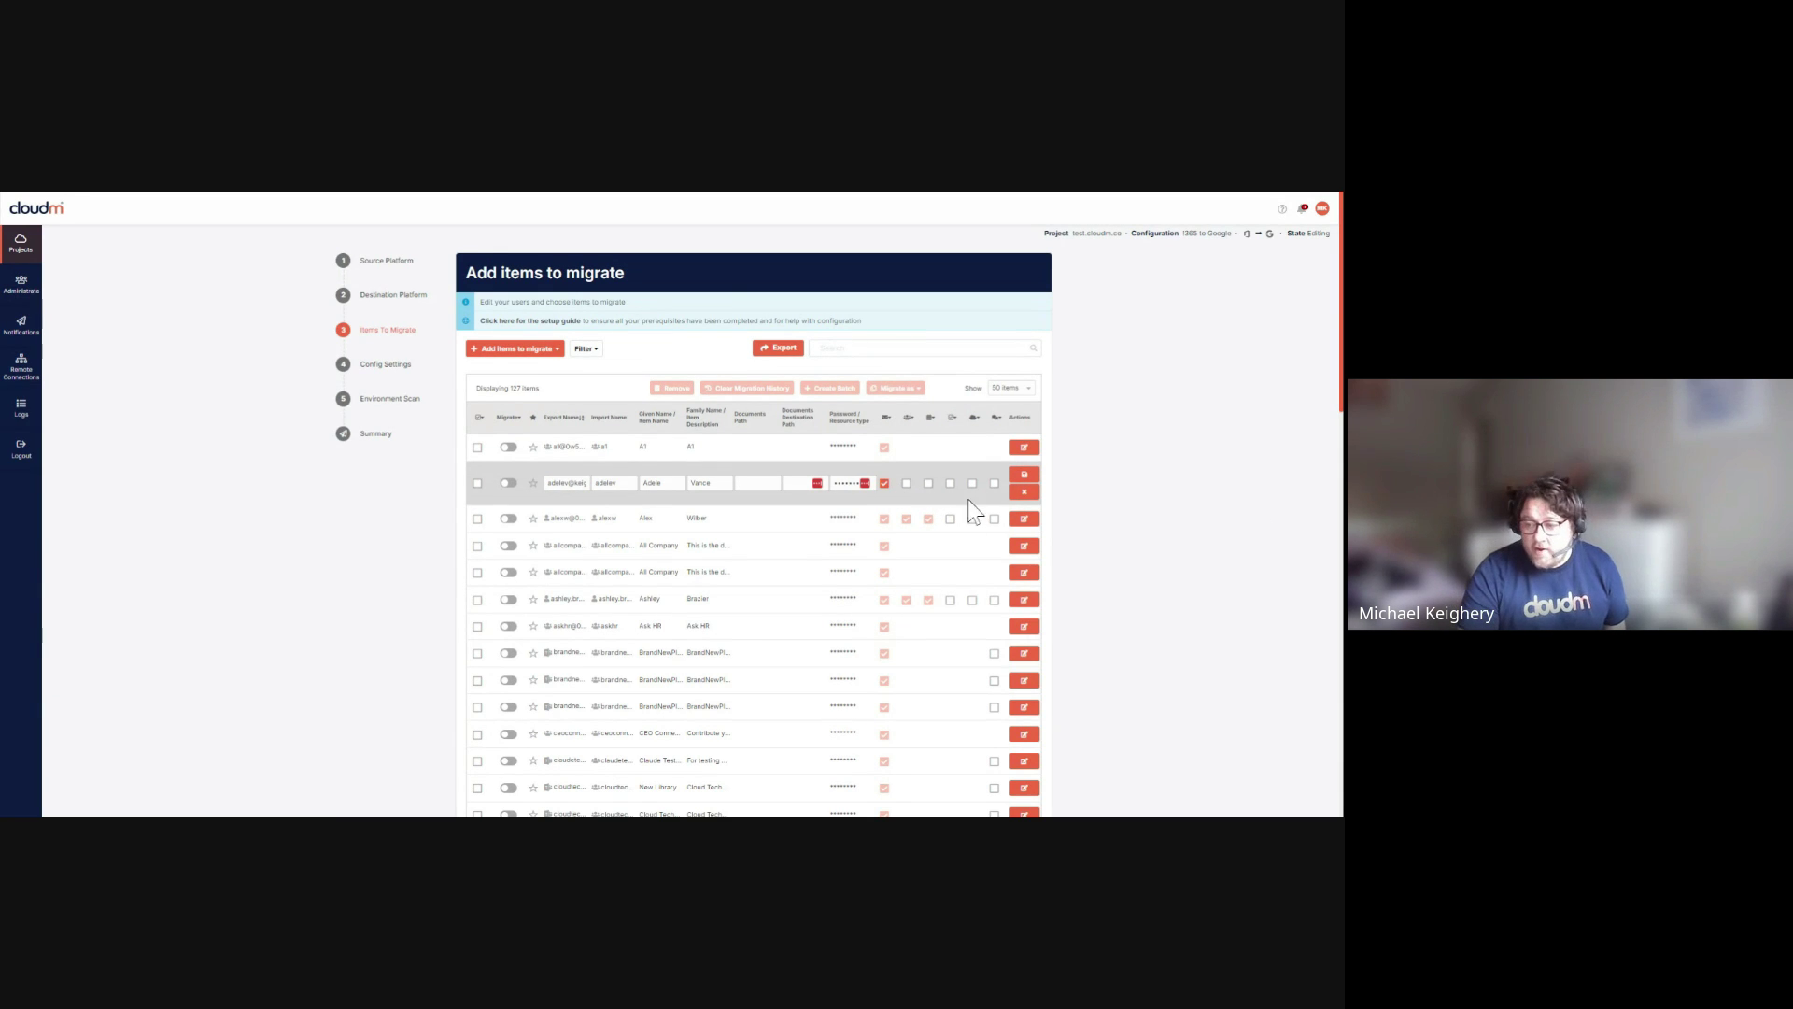
pyautogui.click(1021, 493)
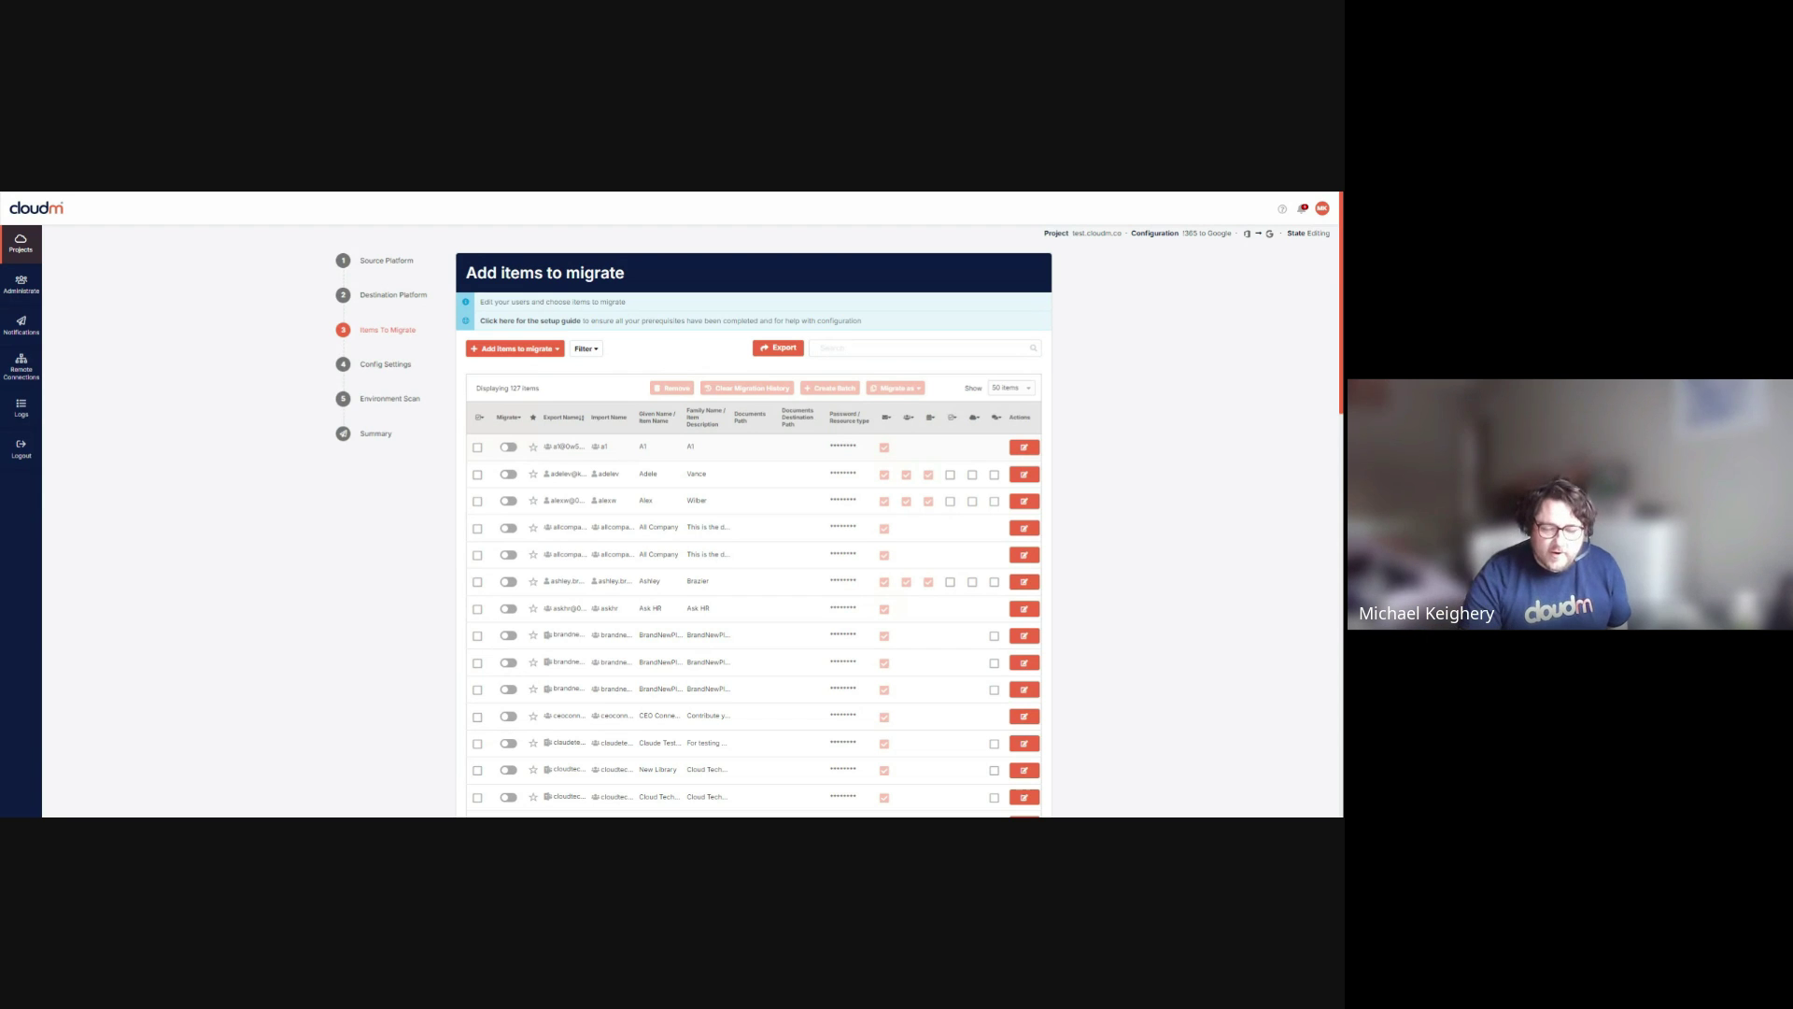
# - Filter the items list to those enabled for migration and view the options for adding items
pyautogui.click(586, 349)
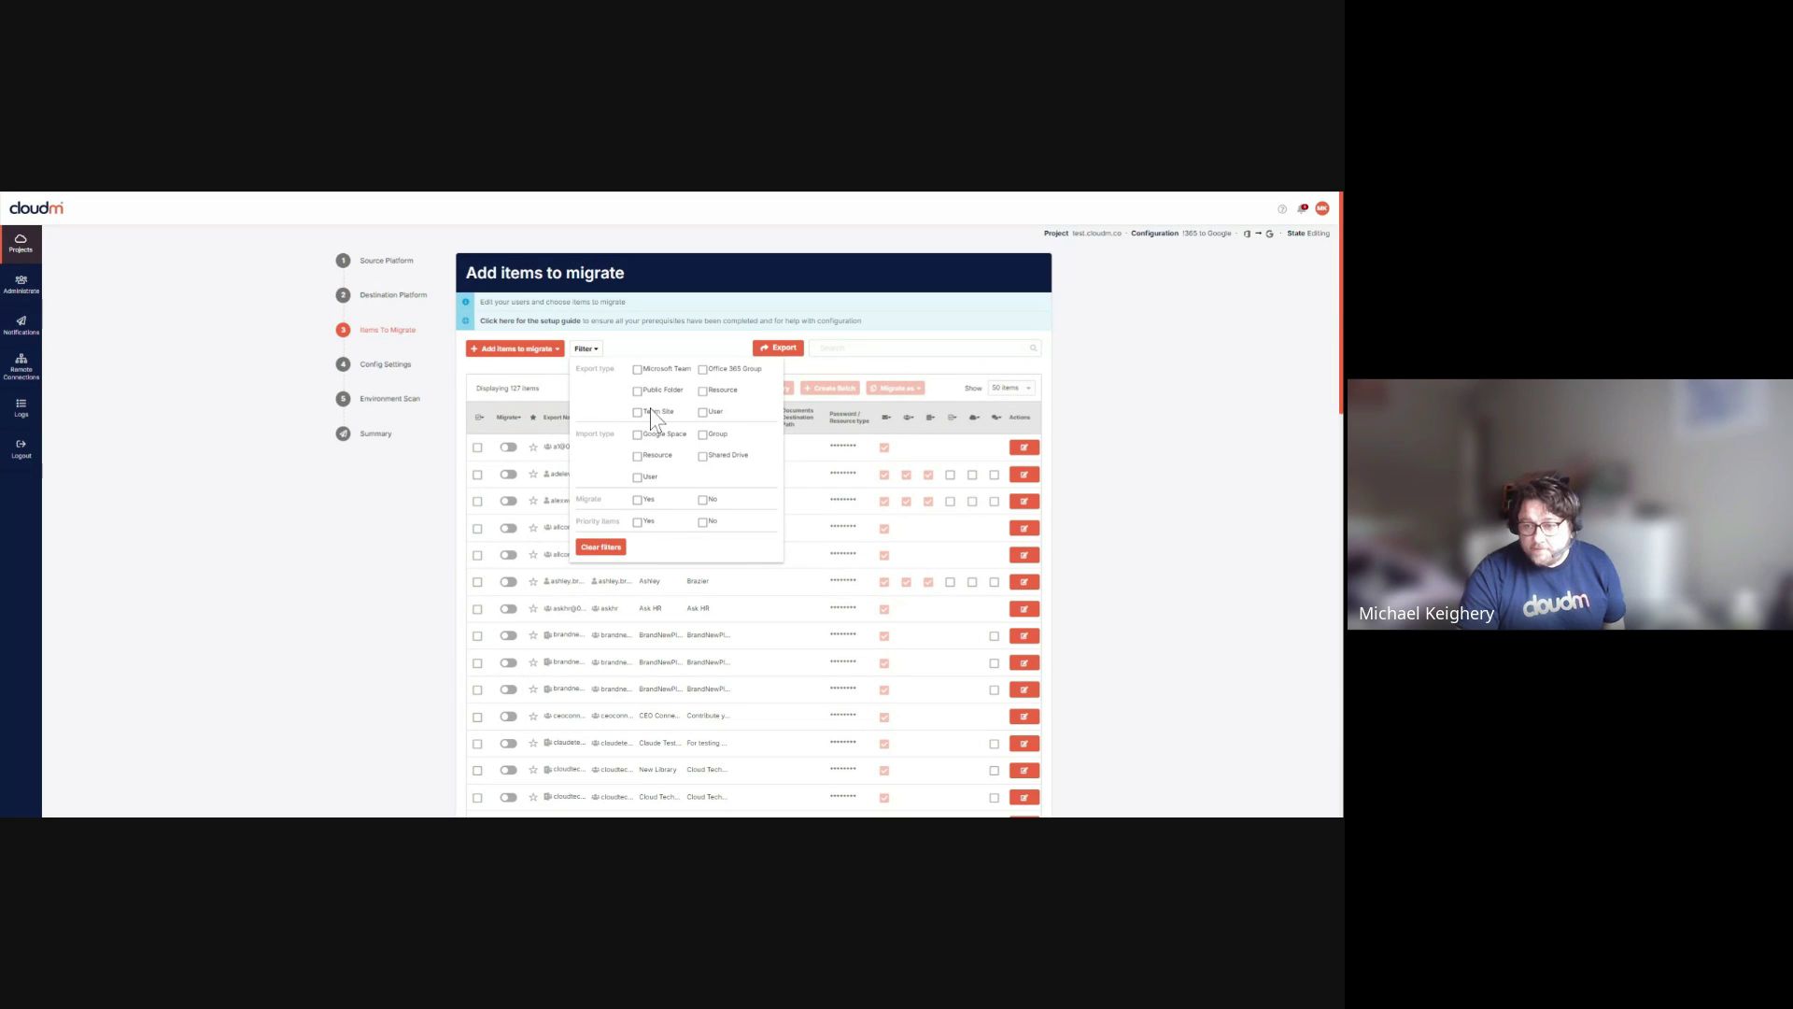
pyautogui.doubleClick(648, 477)
pyautogui.click(648, 477)
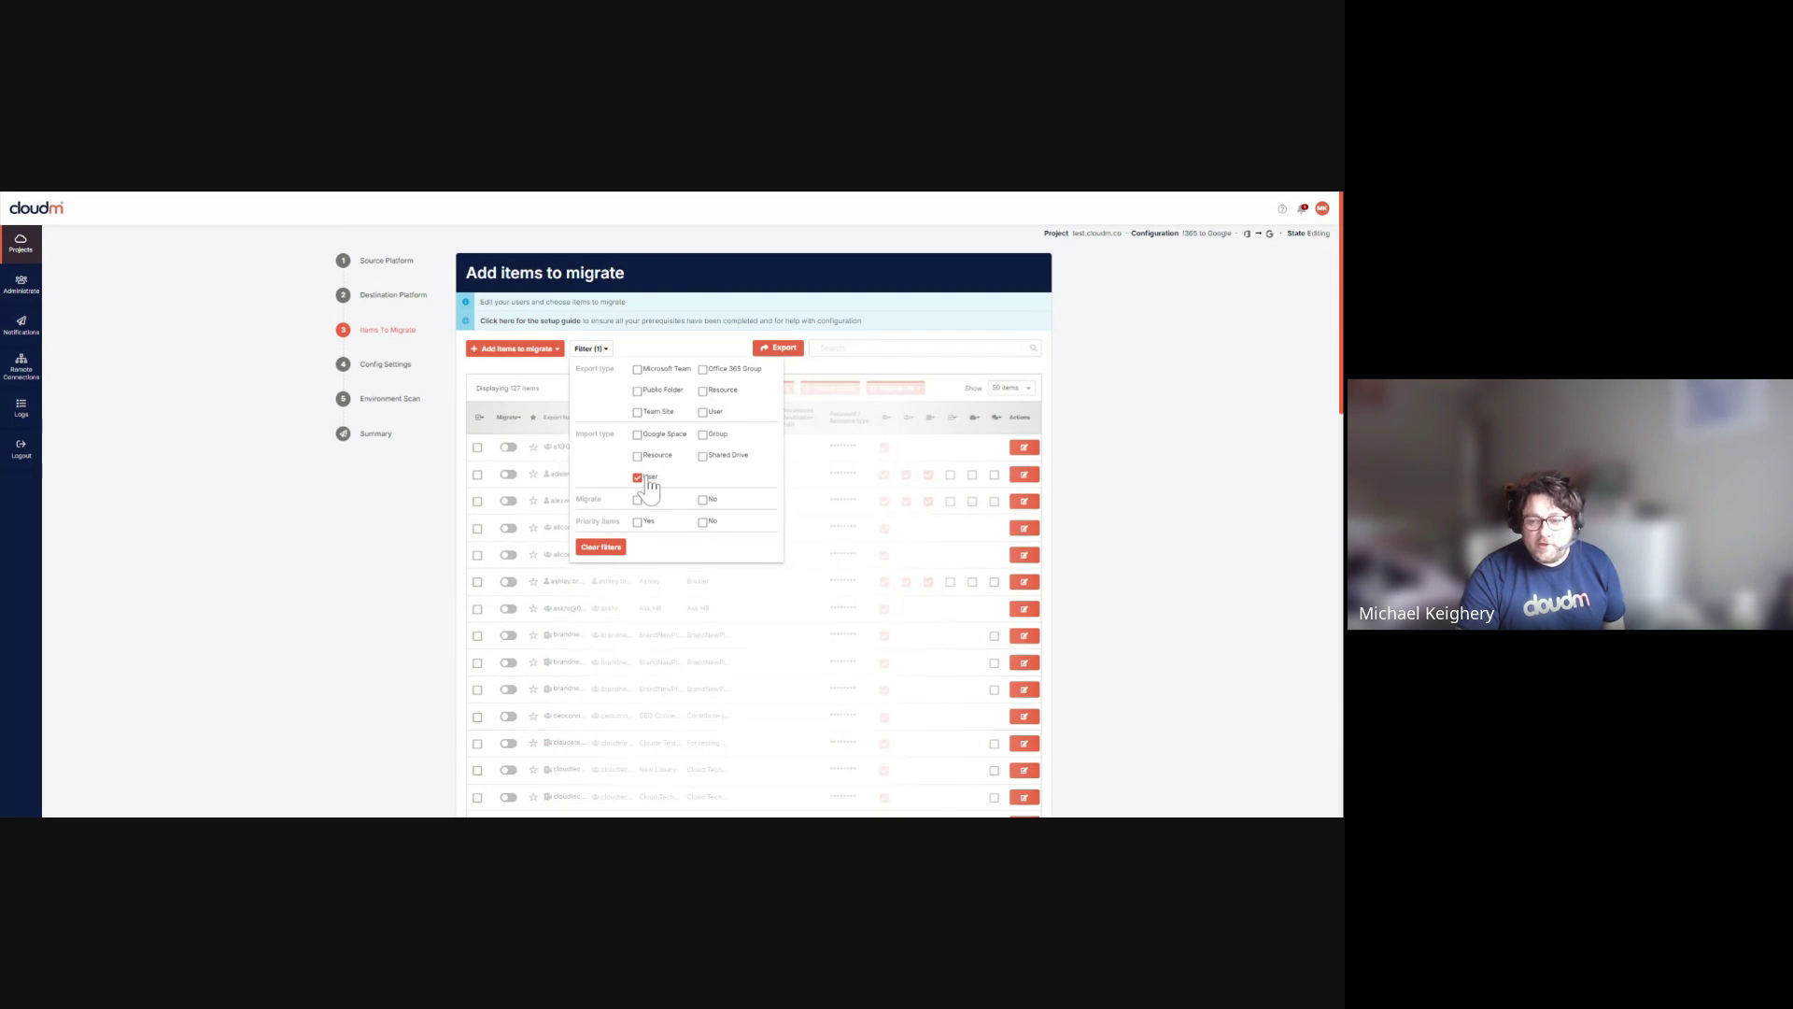
pyautogui.click(638, 500)
pyautogui.click(412, 523)
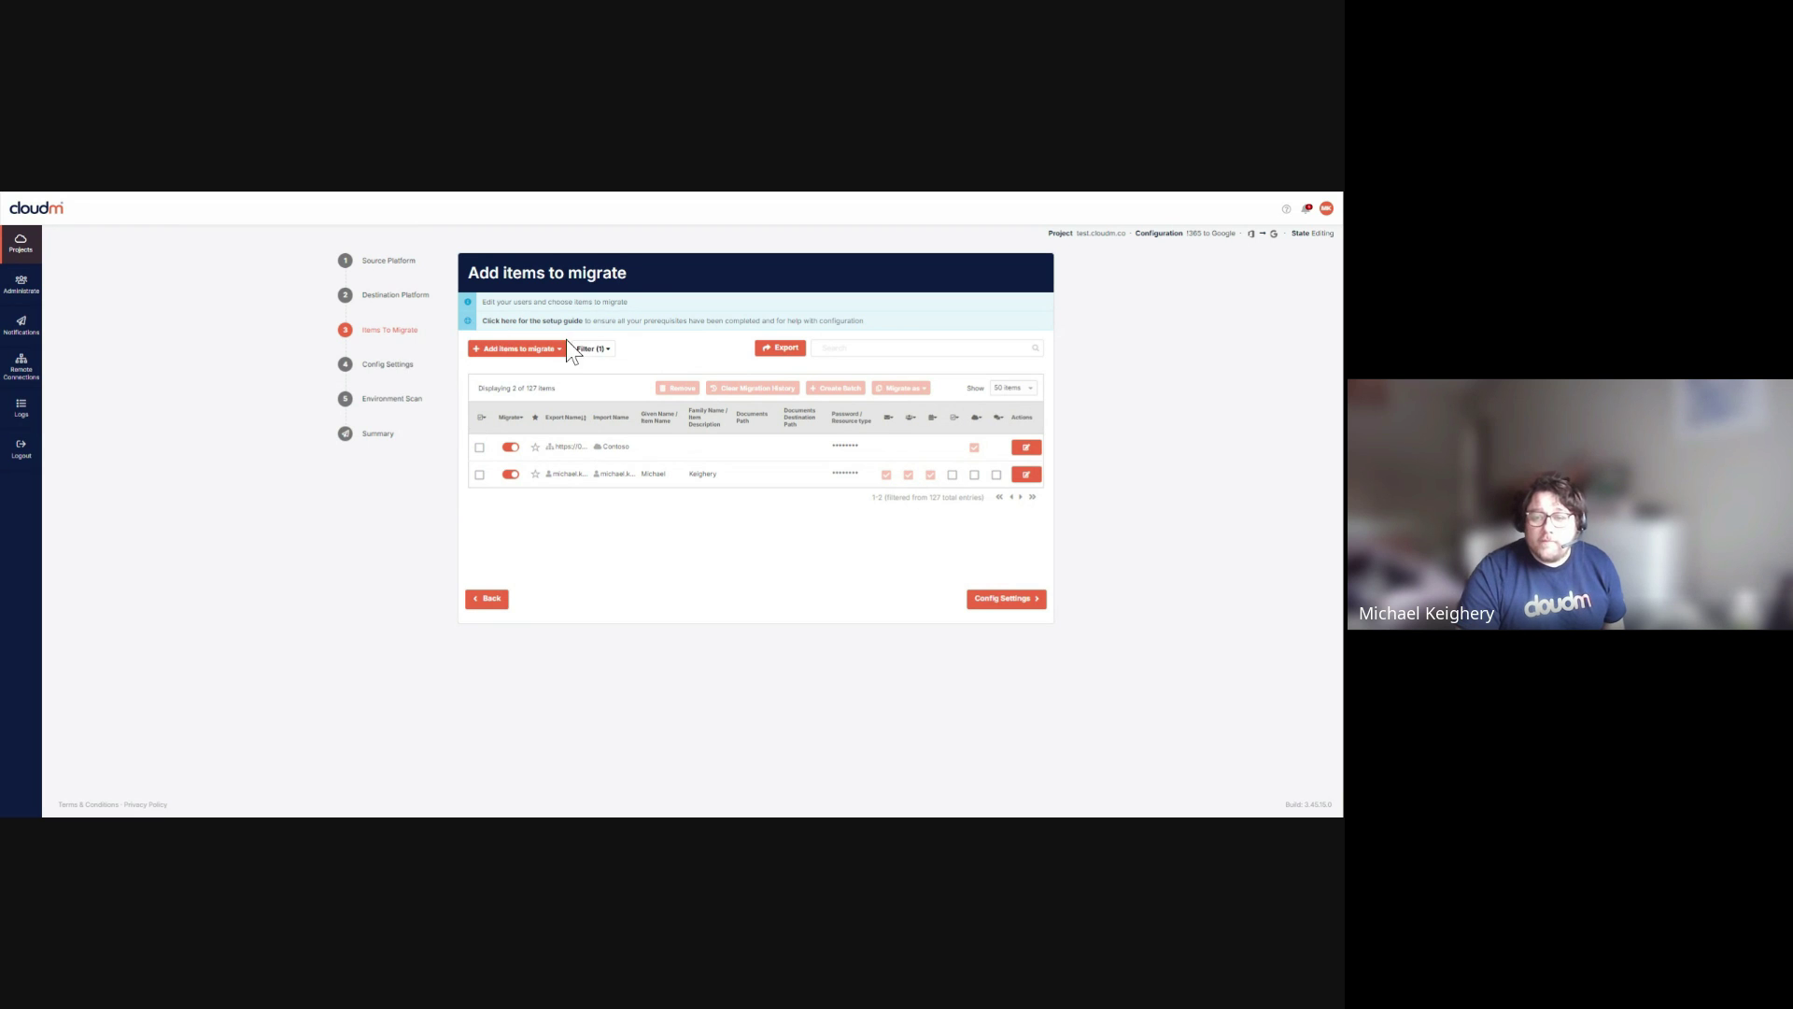
pyautogui.click(524, 350)
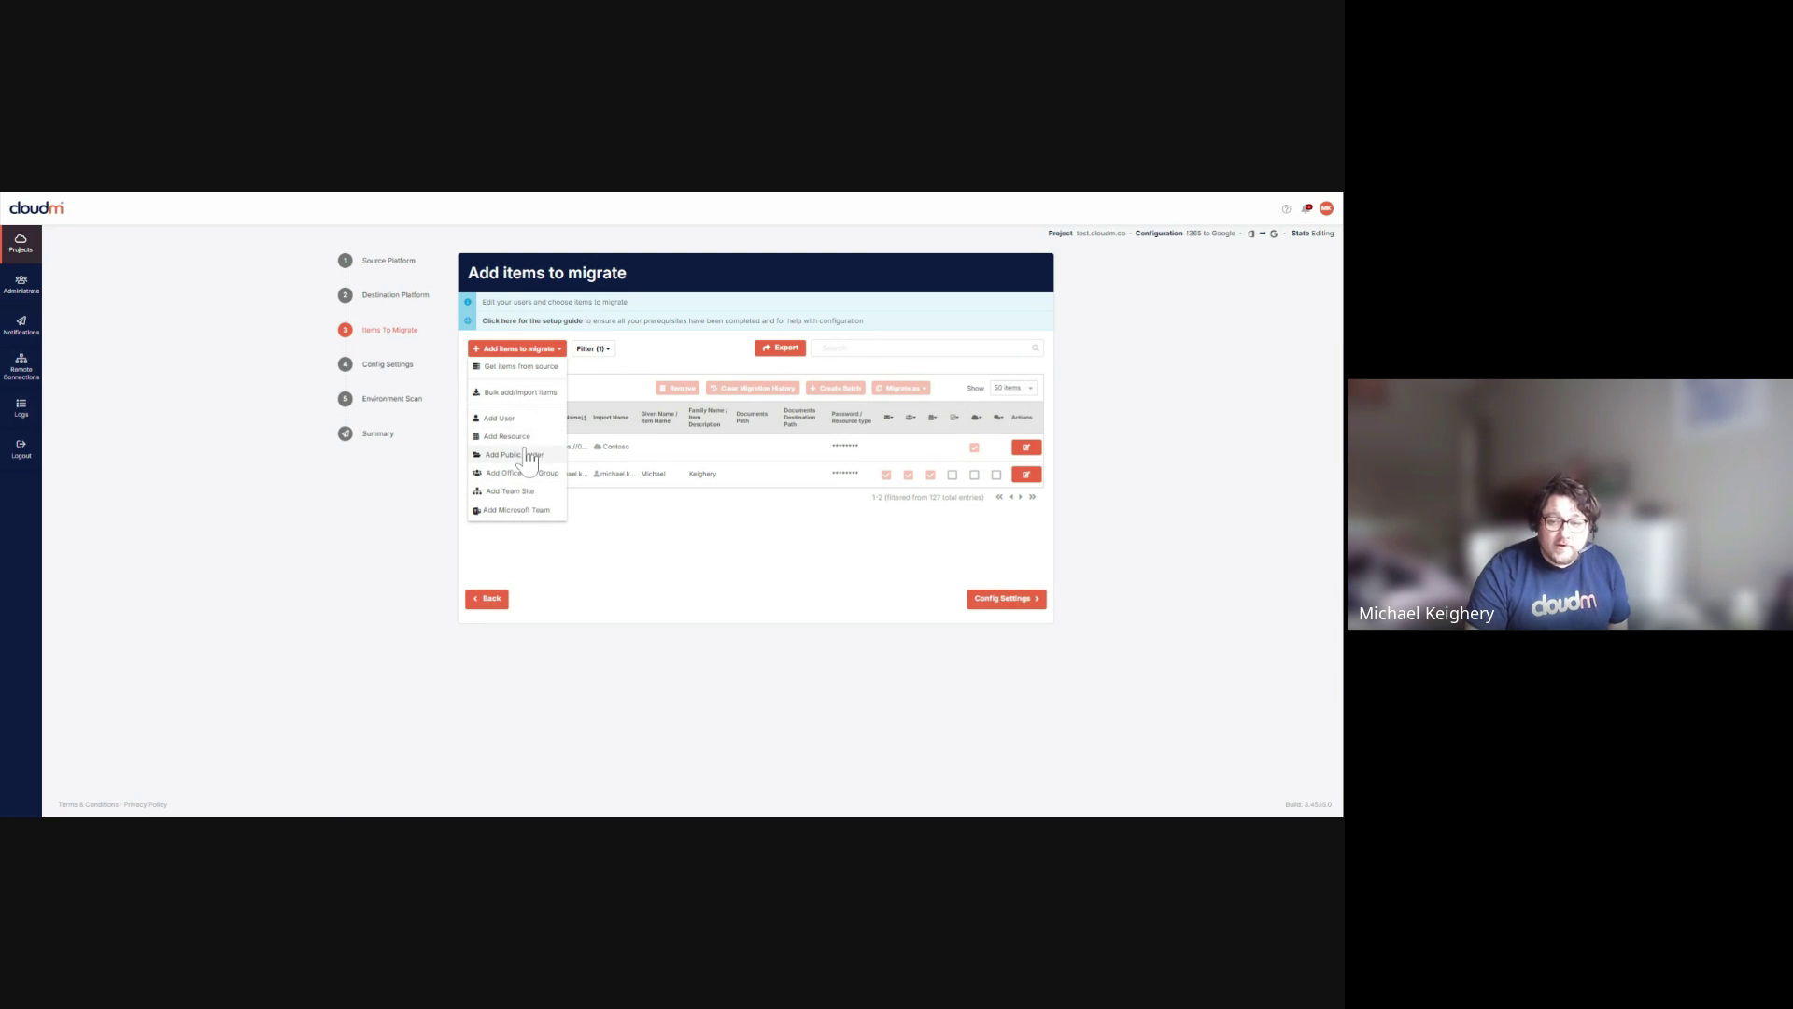
pyautogui.click(708, 584)
# - Open the general migration settings, expand the advanced System settings and read the help for Trace Google Web Requests
pyautogui.click(390, 370)
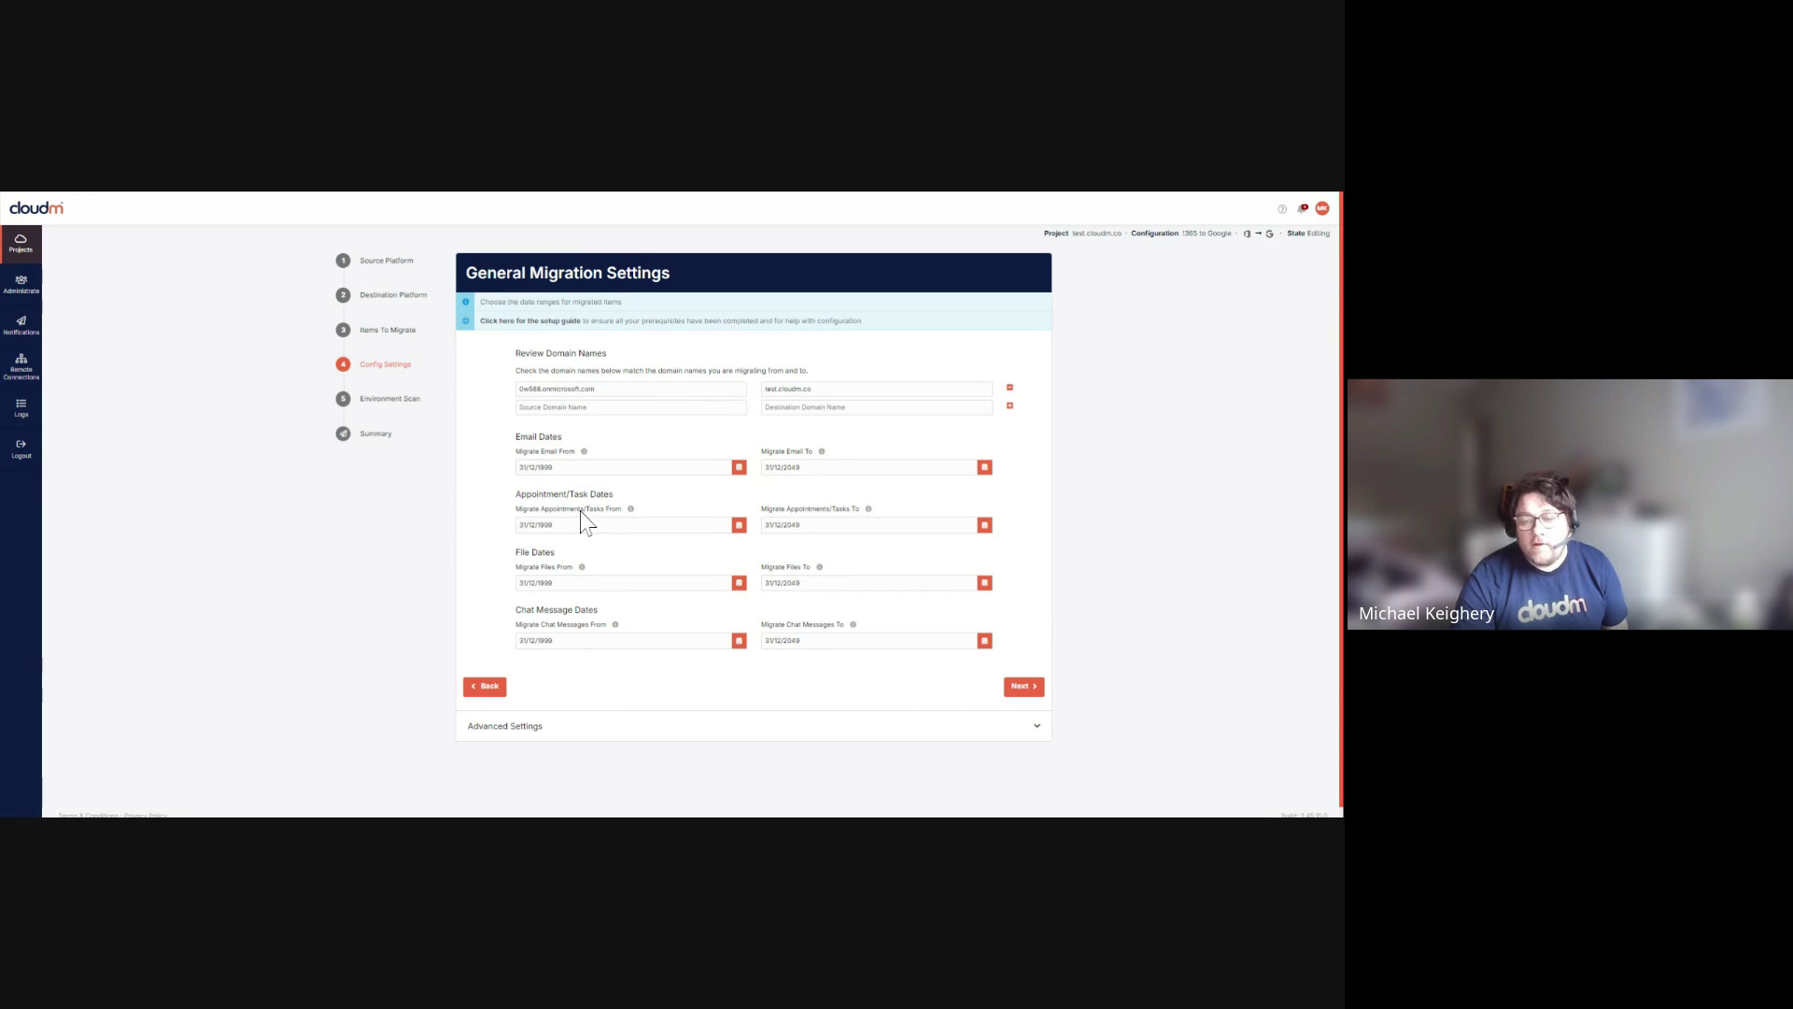
pyautogui.scroll(-1, 653, 625)
pyautogui.click(710, 735)
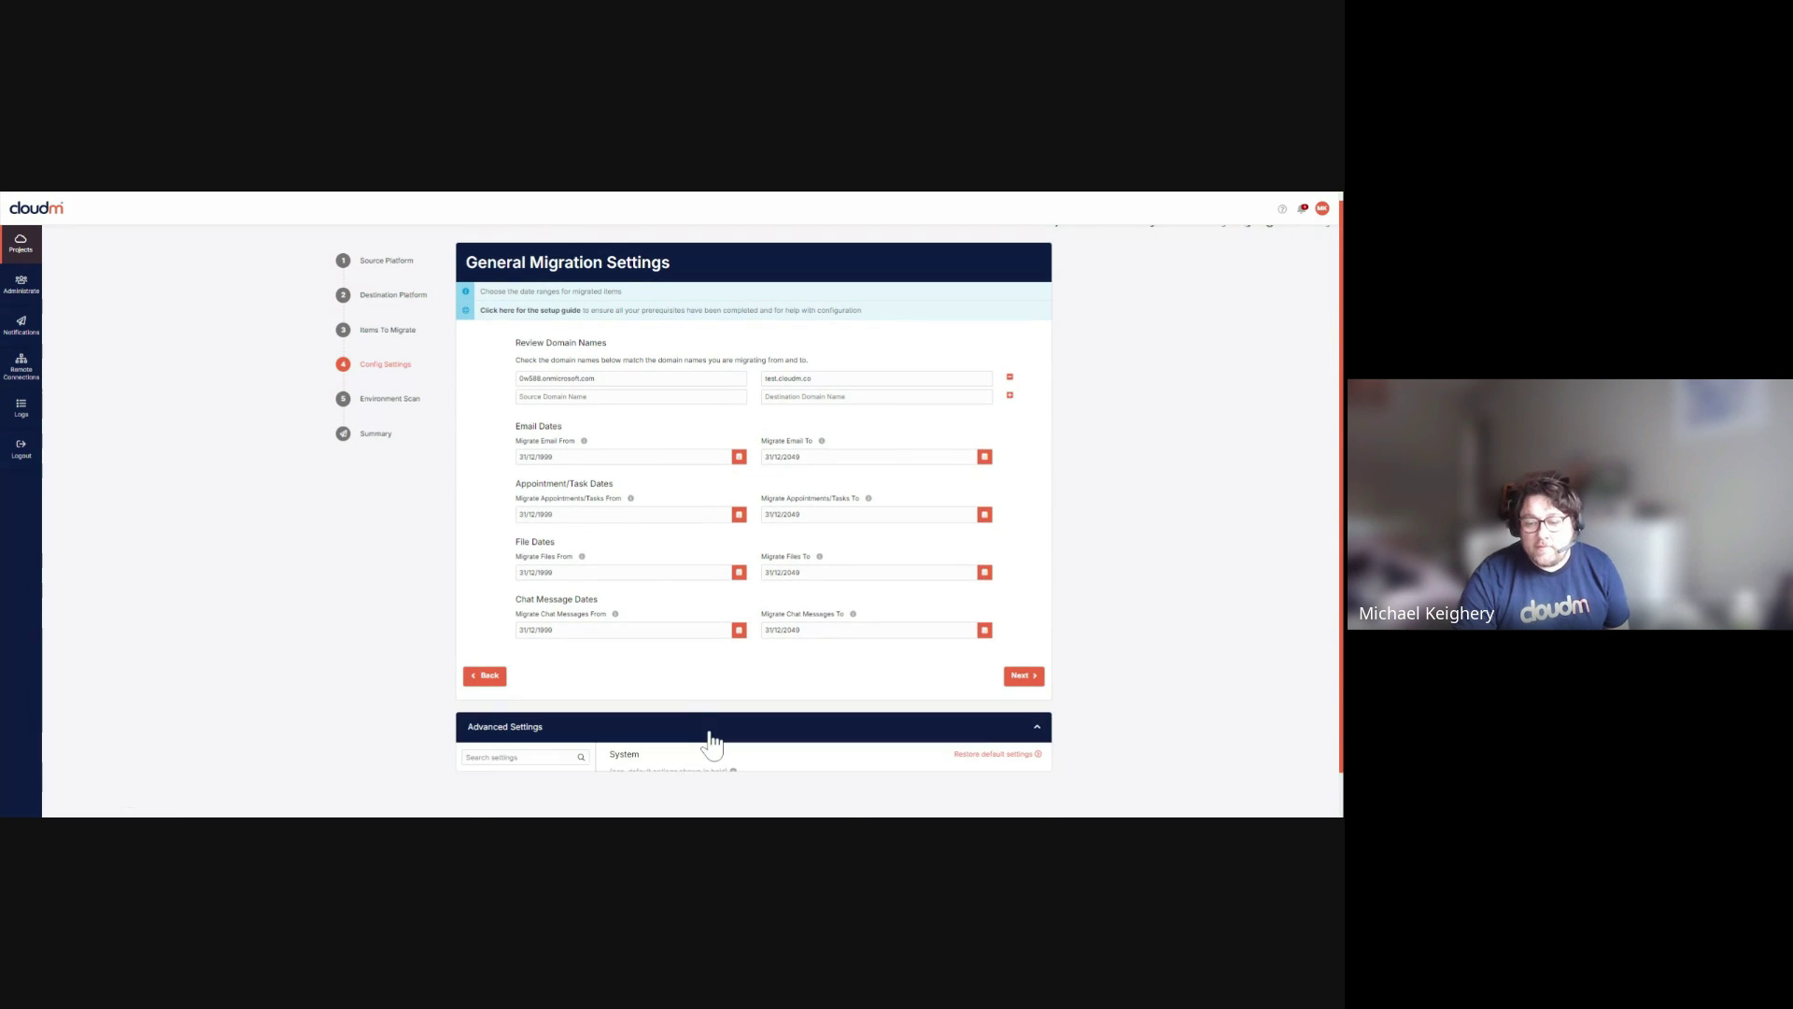
pyautogui.scroll(-4, 673, 680)
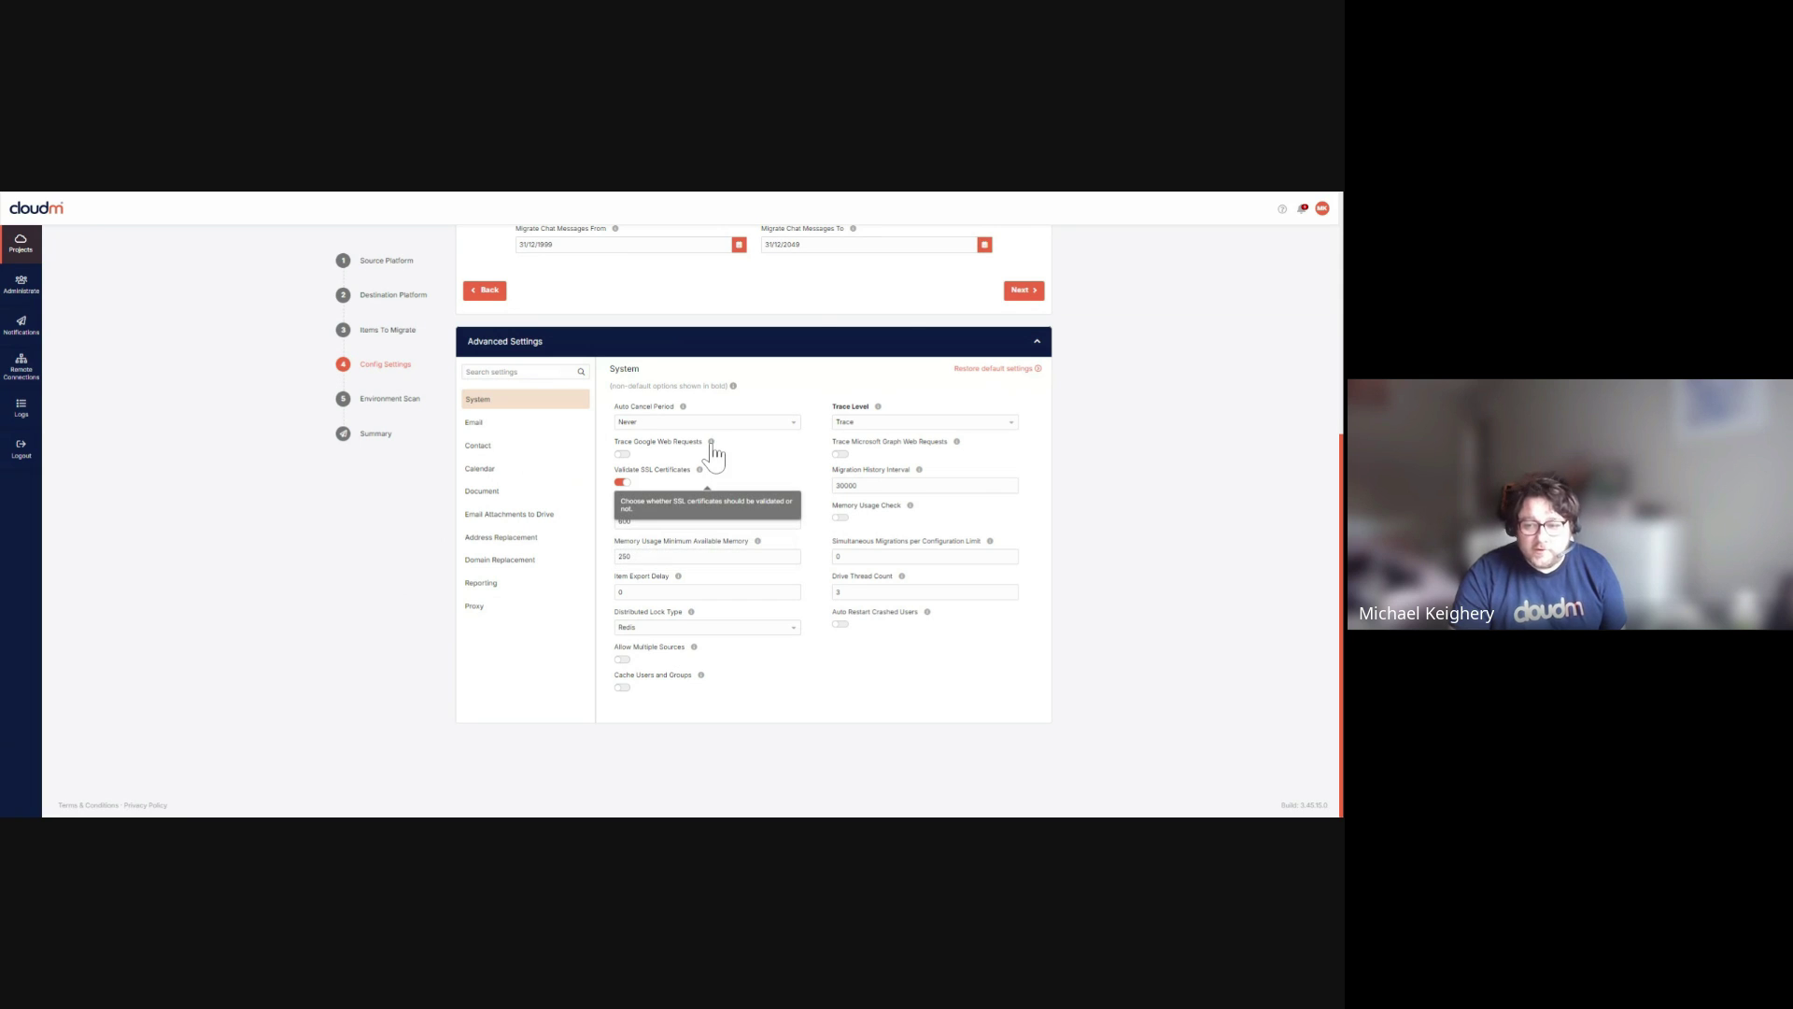
pyautogui.moveTo(711, 442)
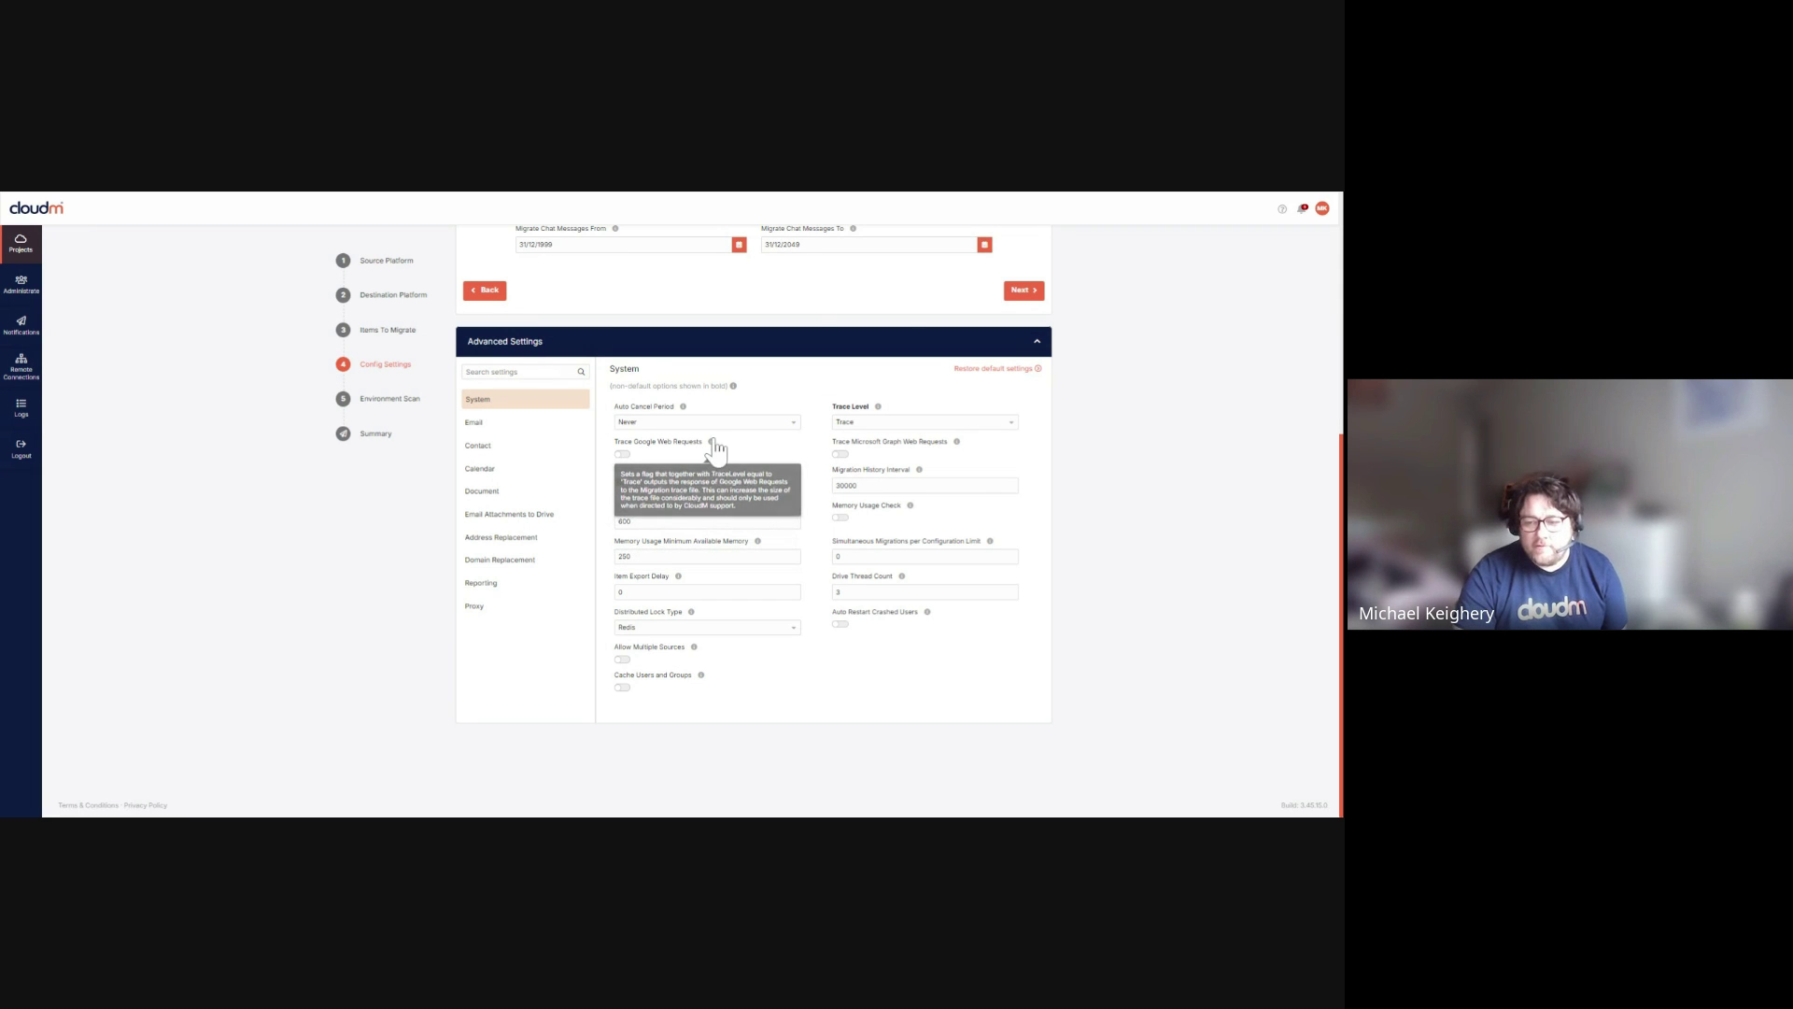
# - Review the advanced Email and Document settings and the value pairs in the Address Replacement CSV file, closing the mapping without changes
pyautogui.click(486, 425)
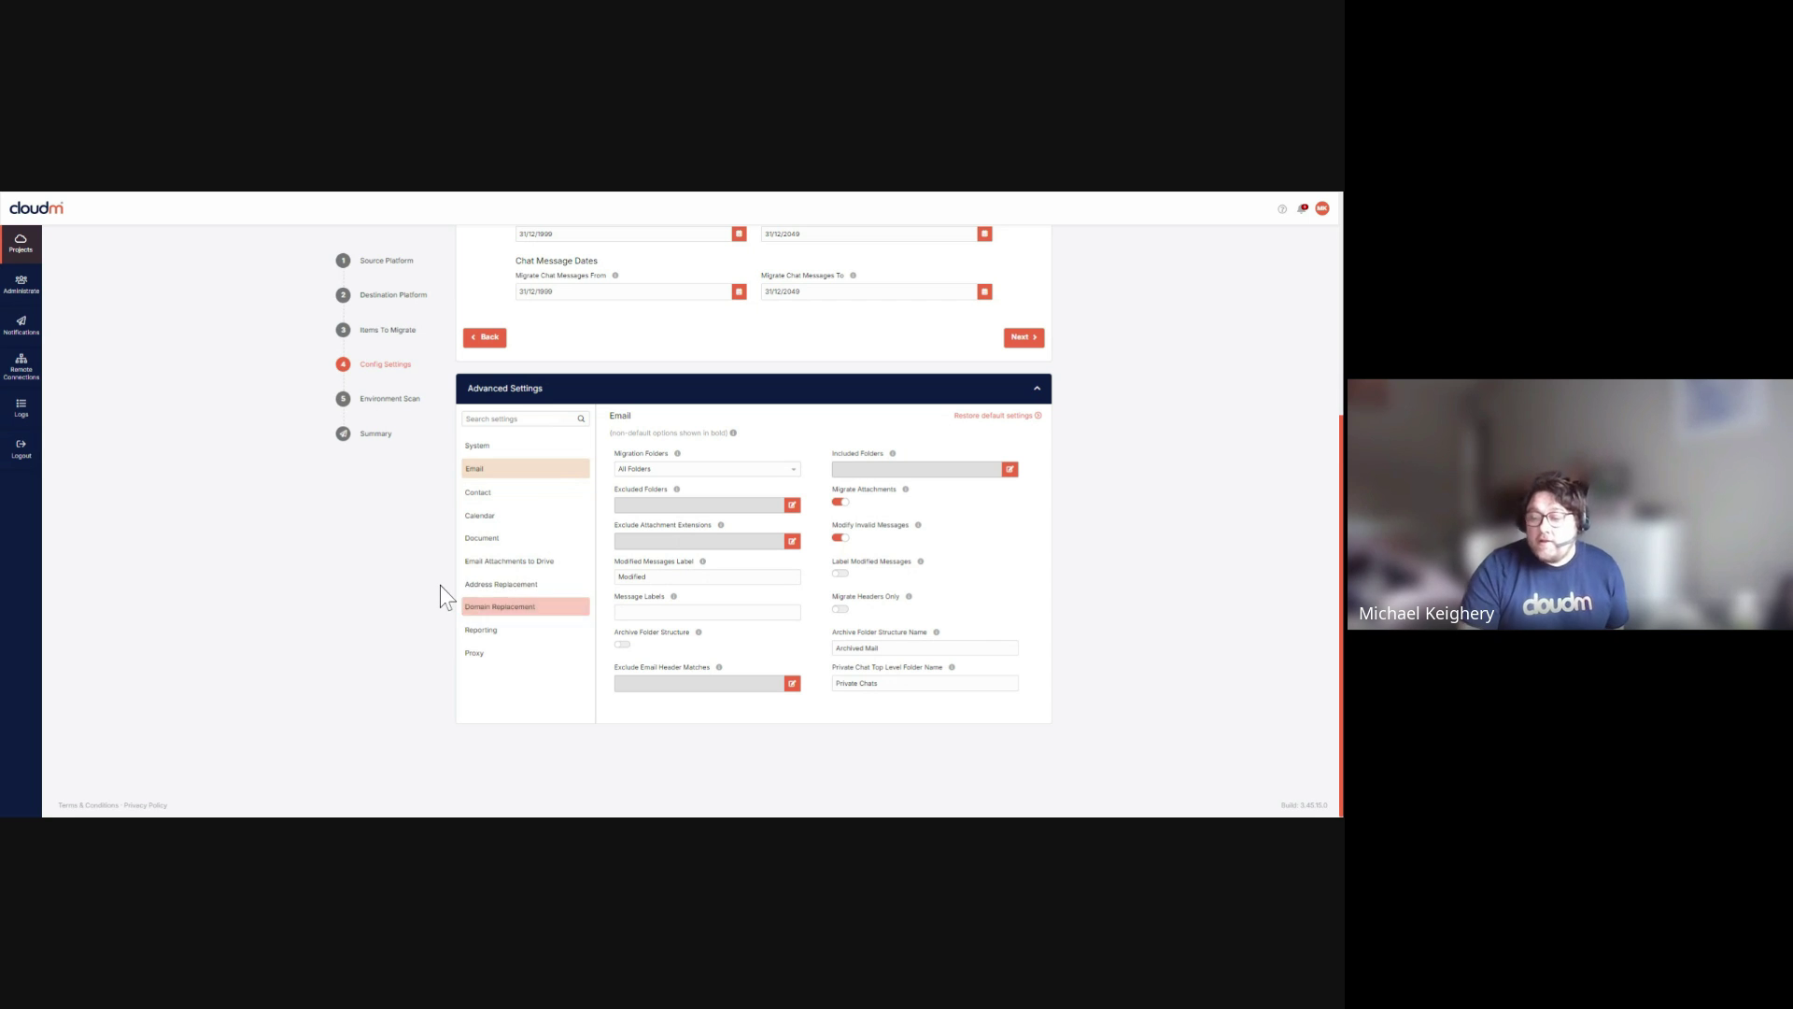
pyautogui.click(495, 539)
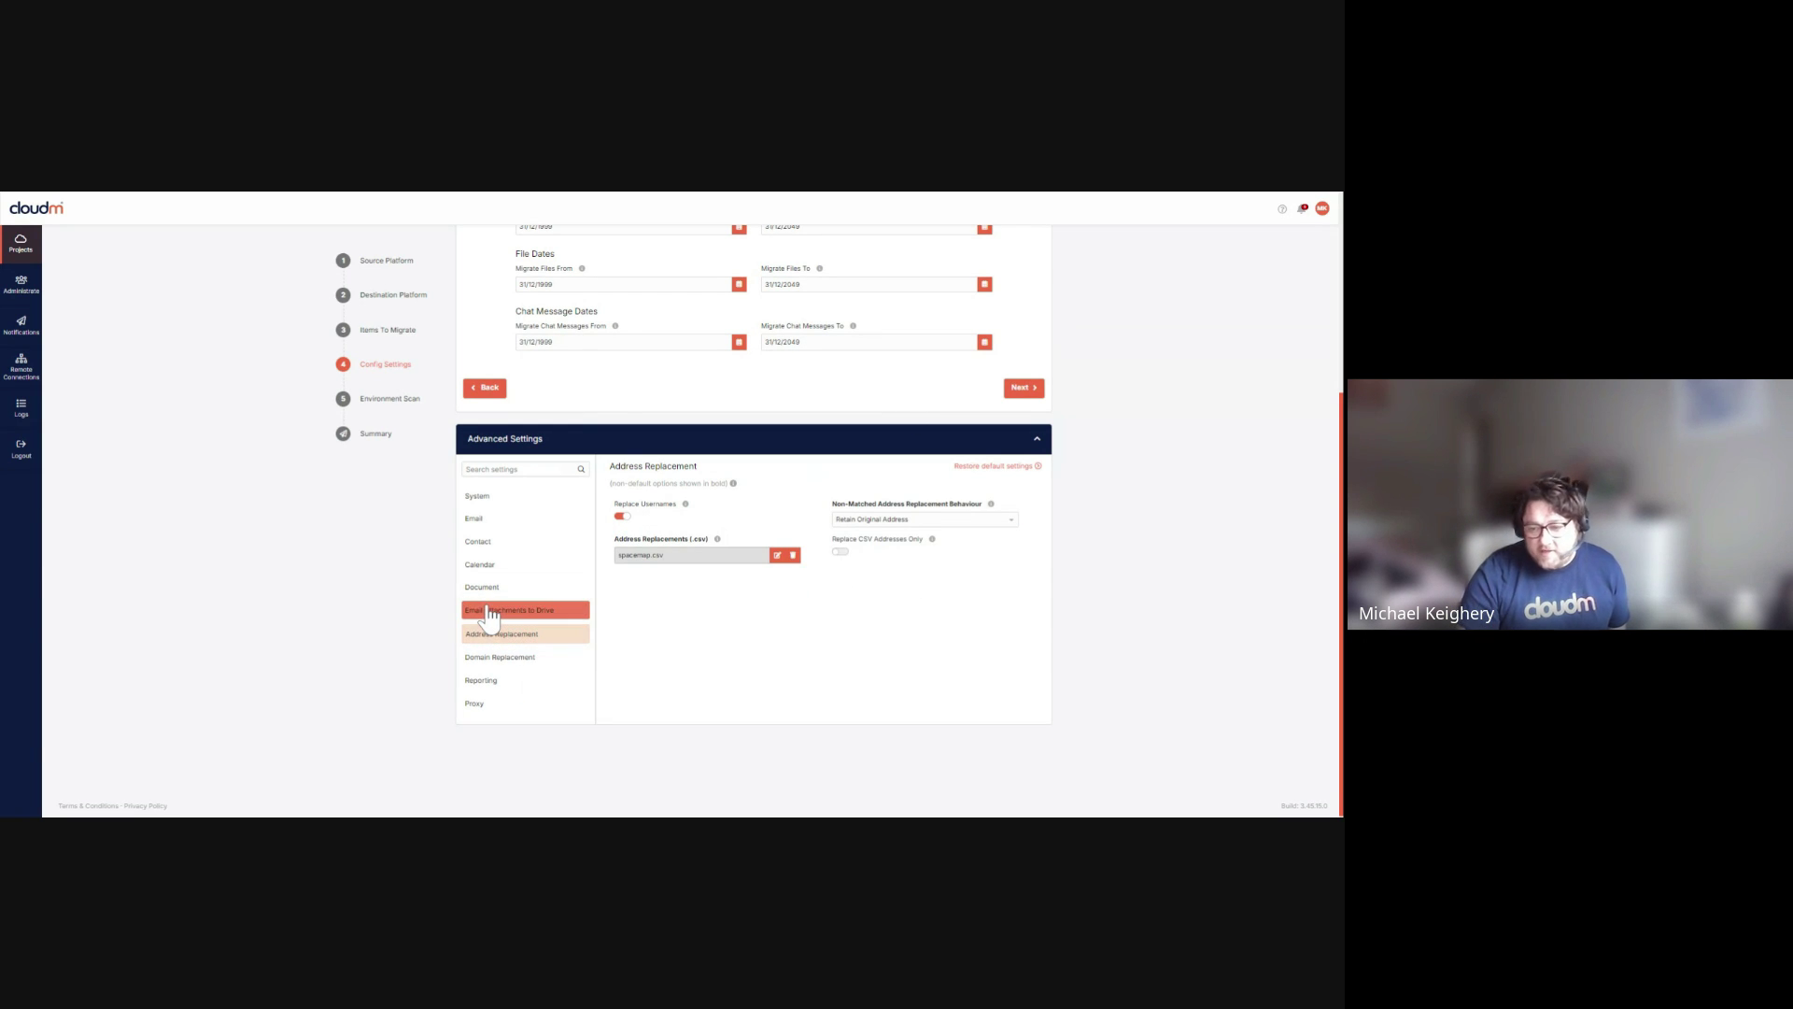
pyautogui.click(777, 554)
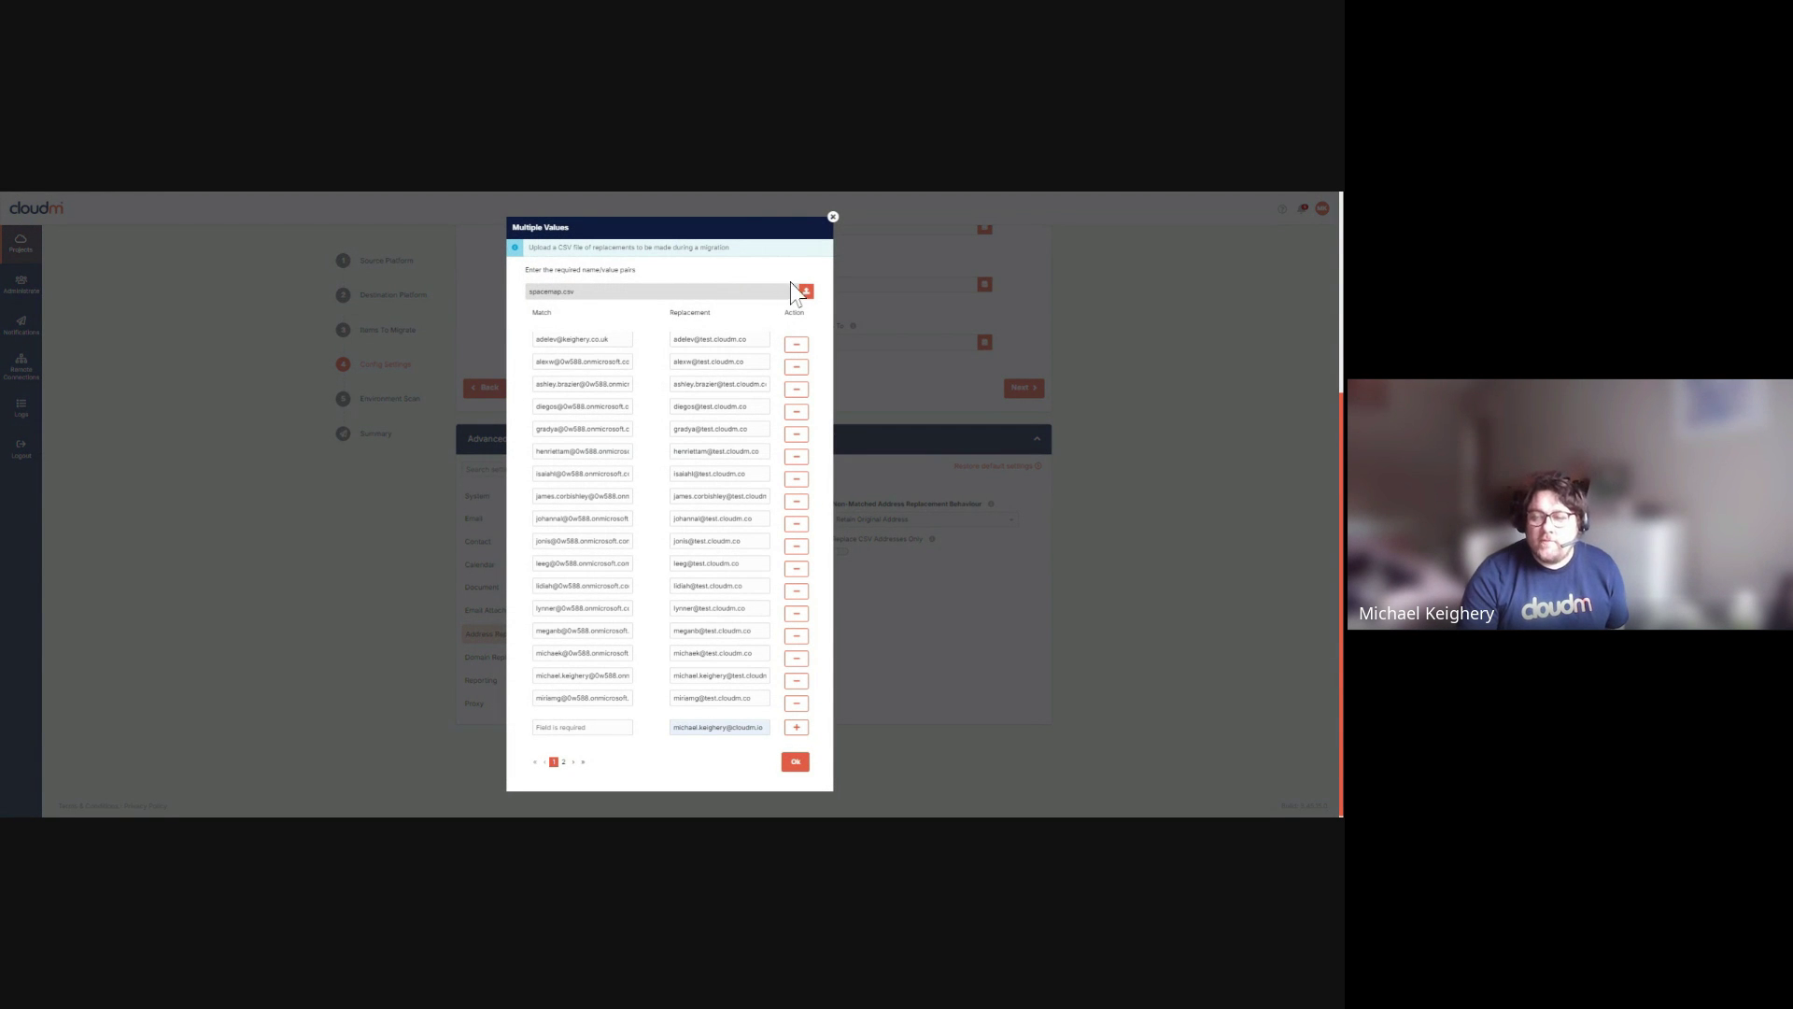
pyautogui.click(833, 217)
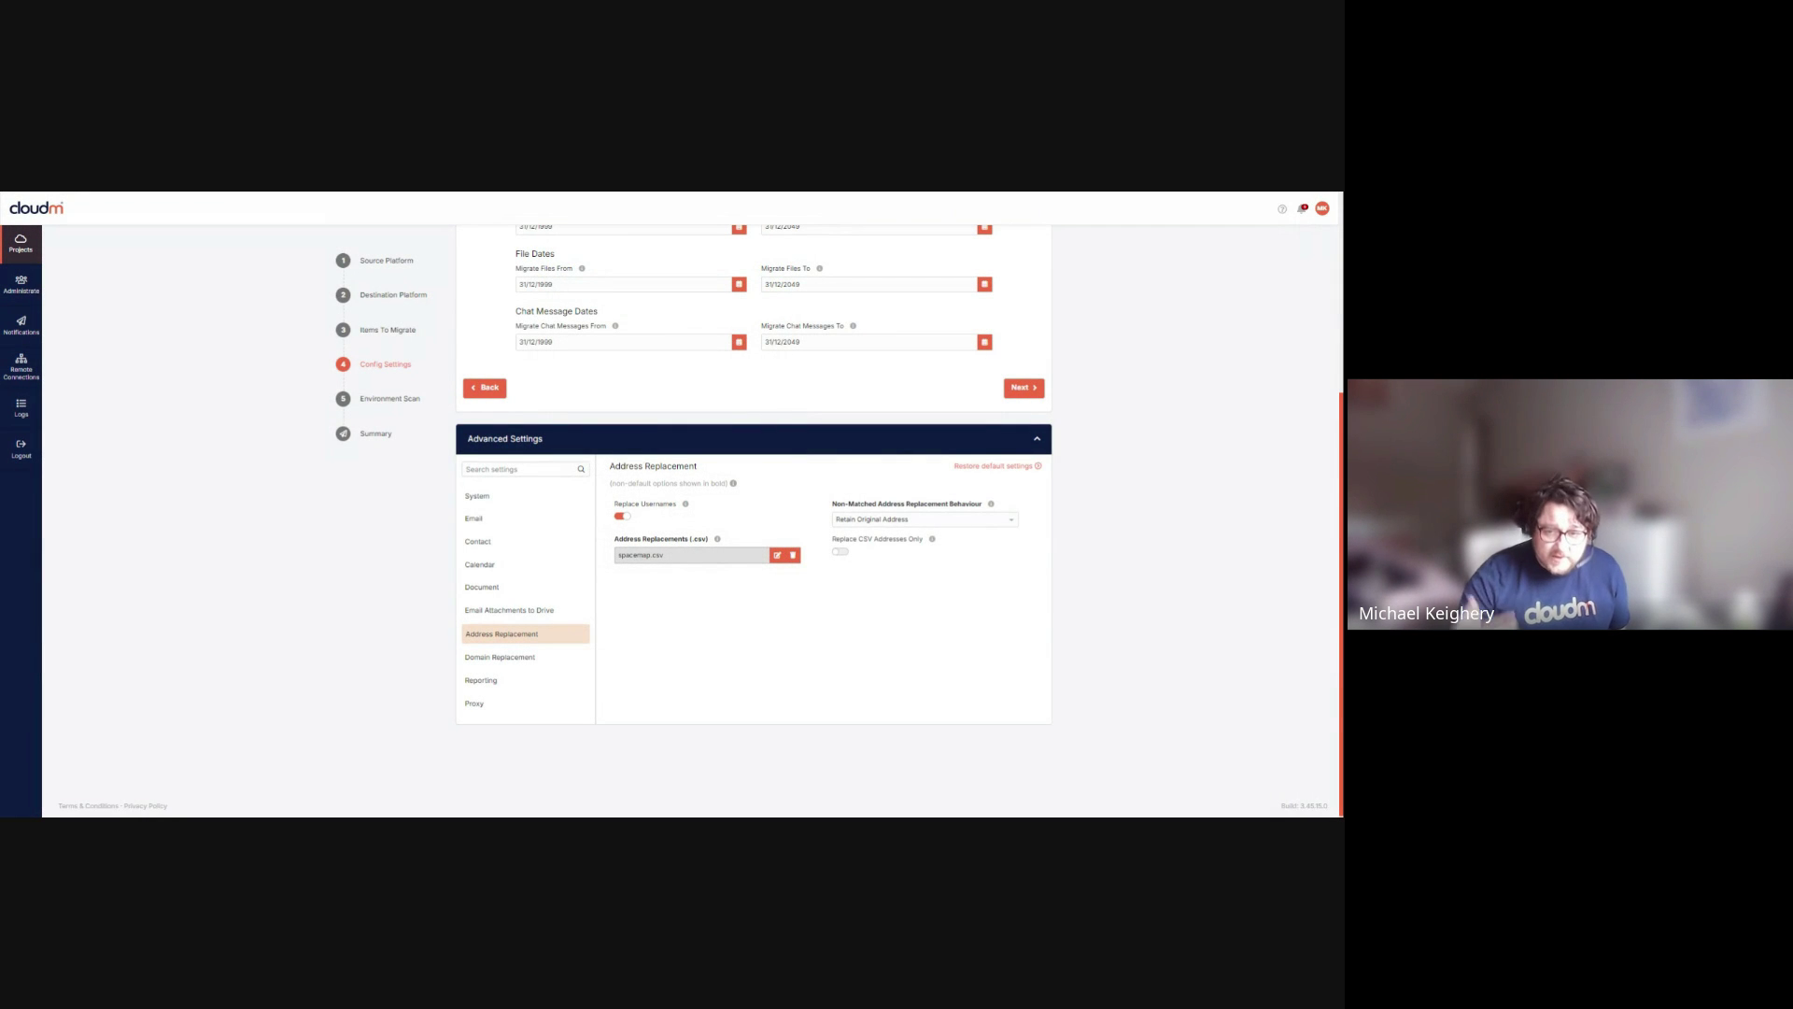
pyautogui.click(955, 447)
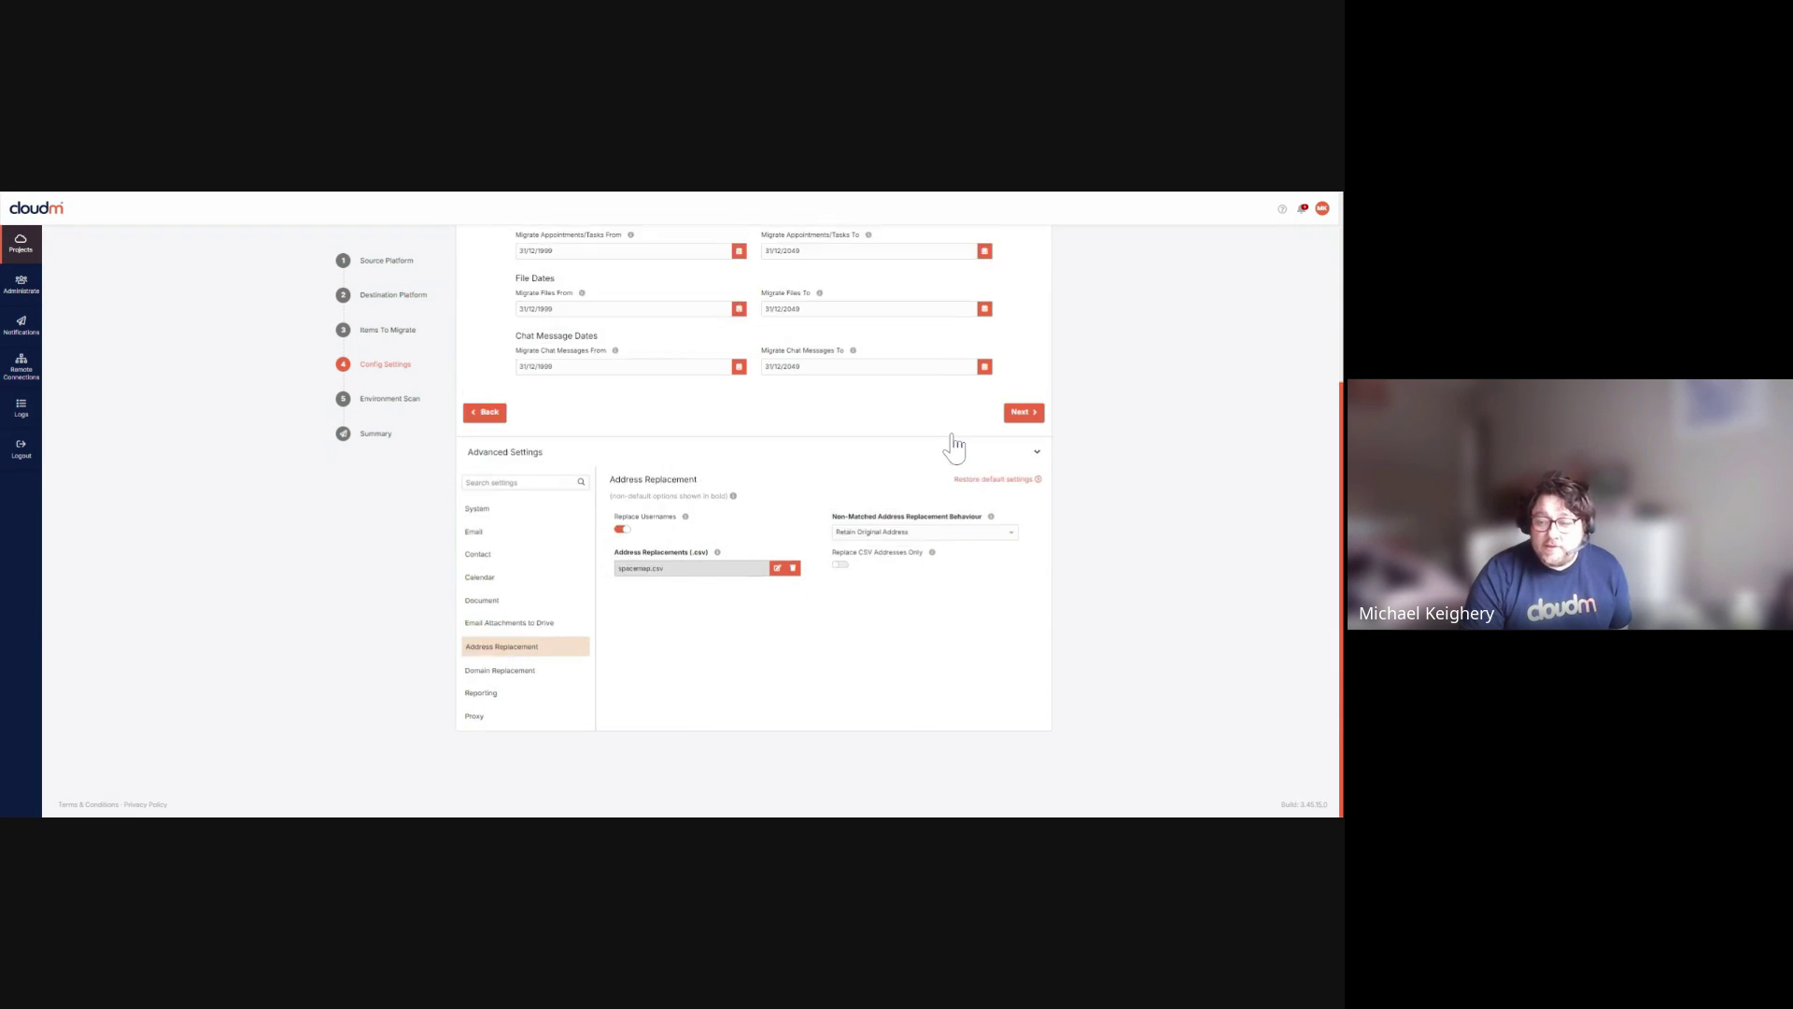
# - Open the environment scan, expand all file scan results and review them along with the scan configuration
pyautogui.click(375, 399)
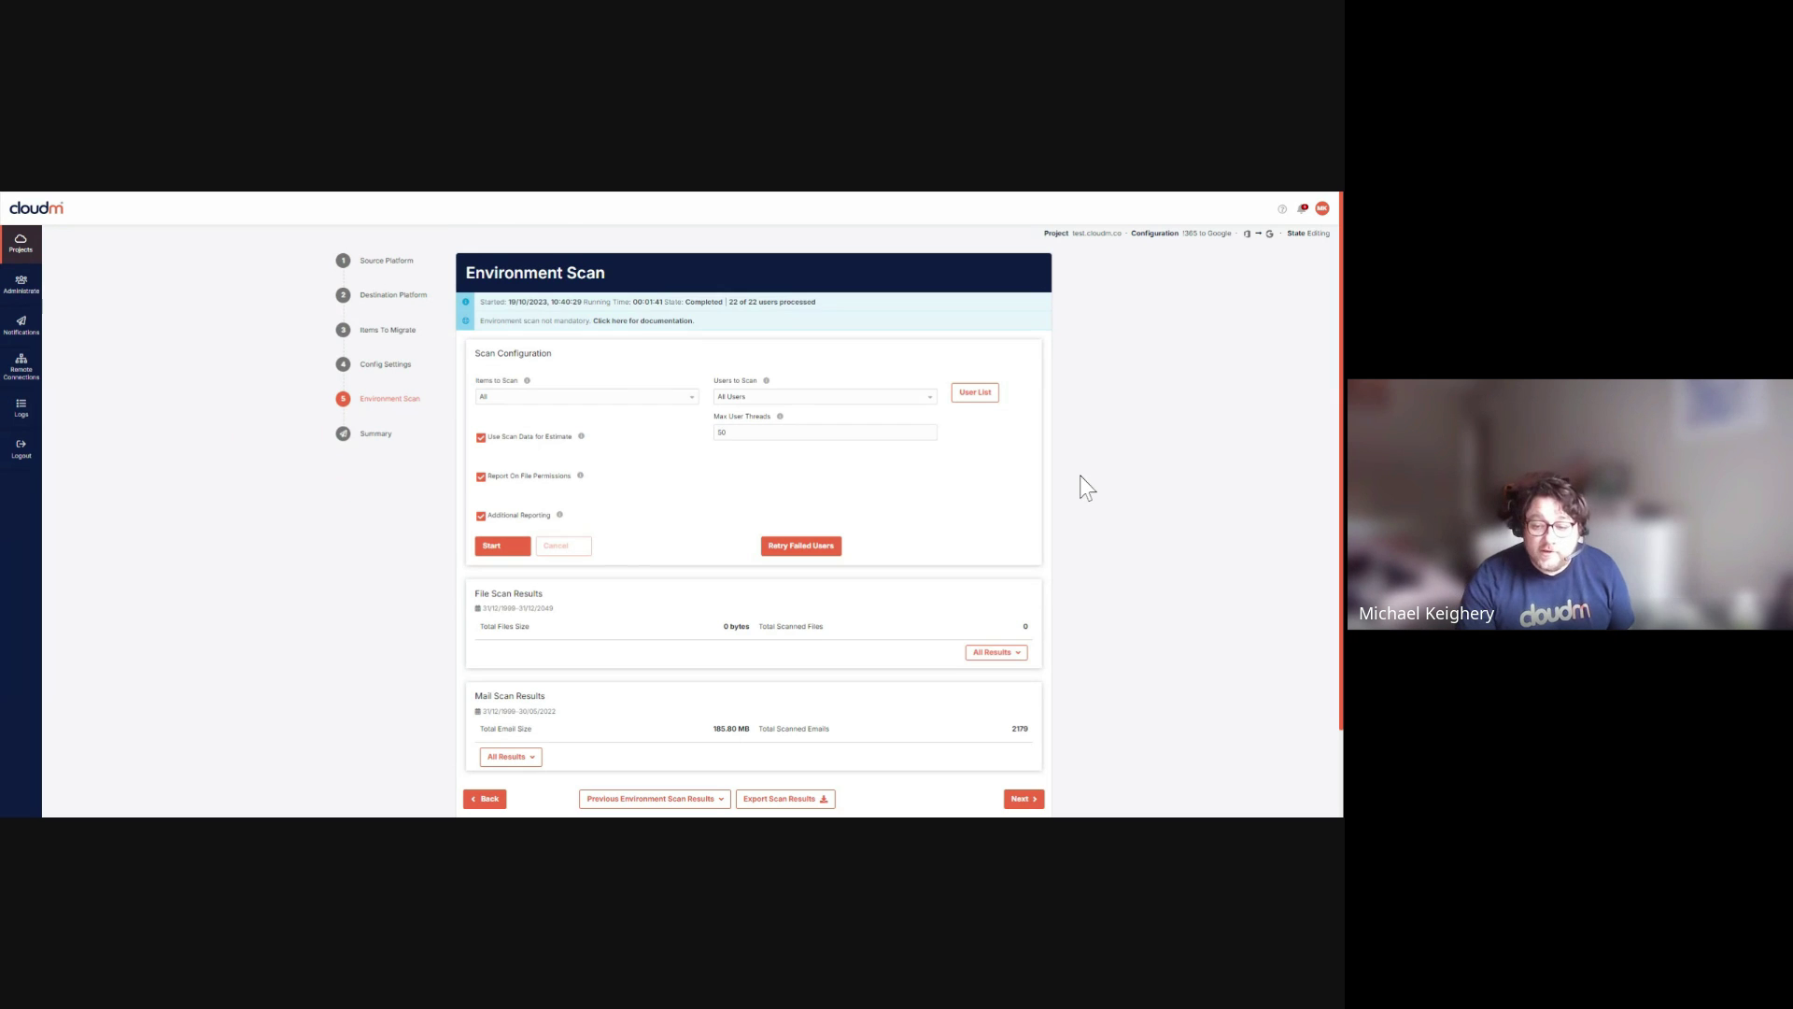
pyautogui.scroll(-1, 1074, 523)
pyautogui.click(1004, 548)
pyautogui.scroll(-1, 196, 579)
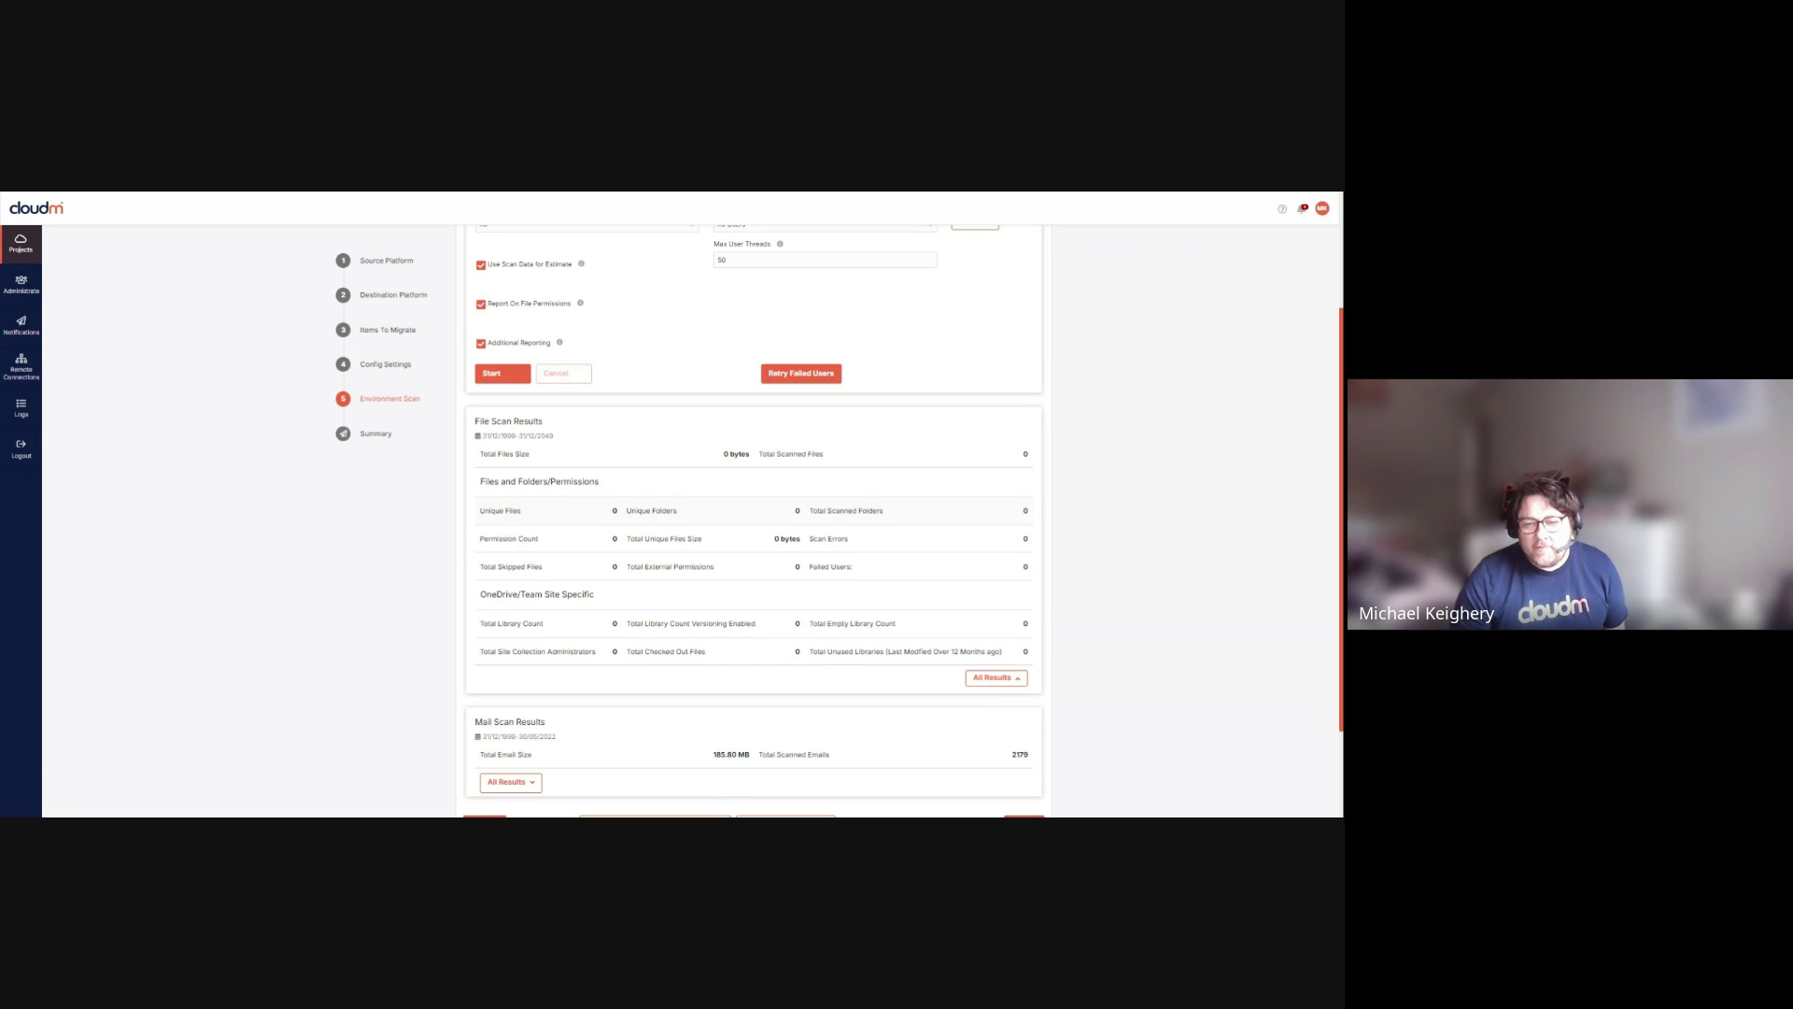
pyautogui.scroll(3, 832, 360)
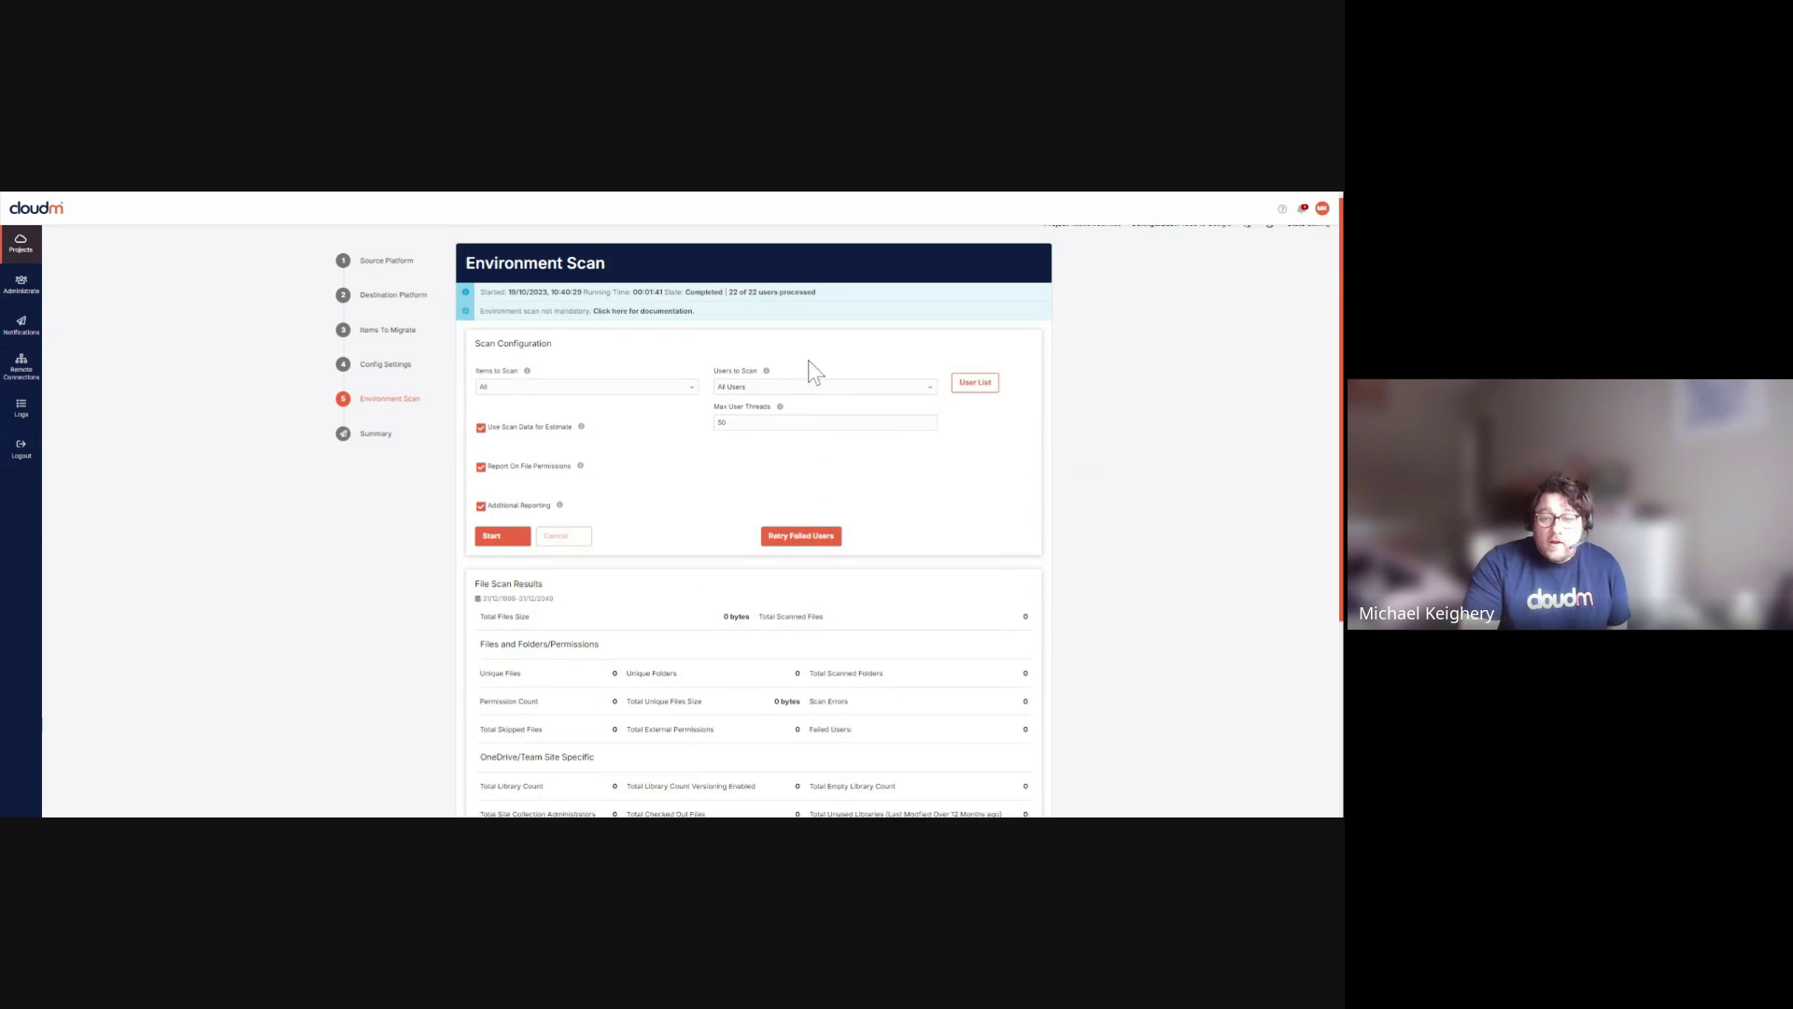
# - Open the configuration summary and view the migration scheduling options without setting a schedule
pyautogui.click(378, 434)
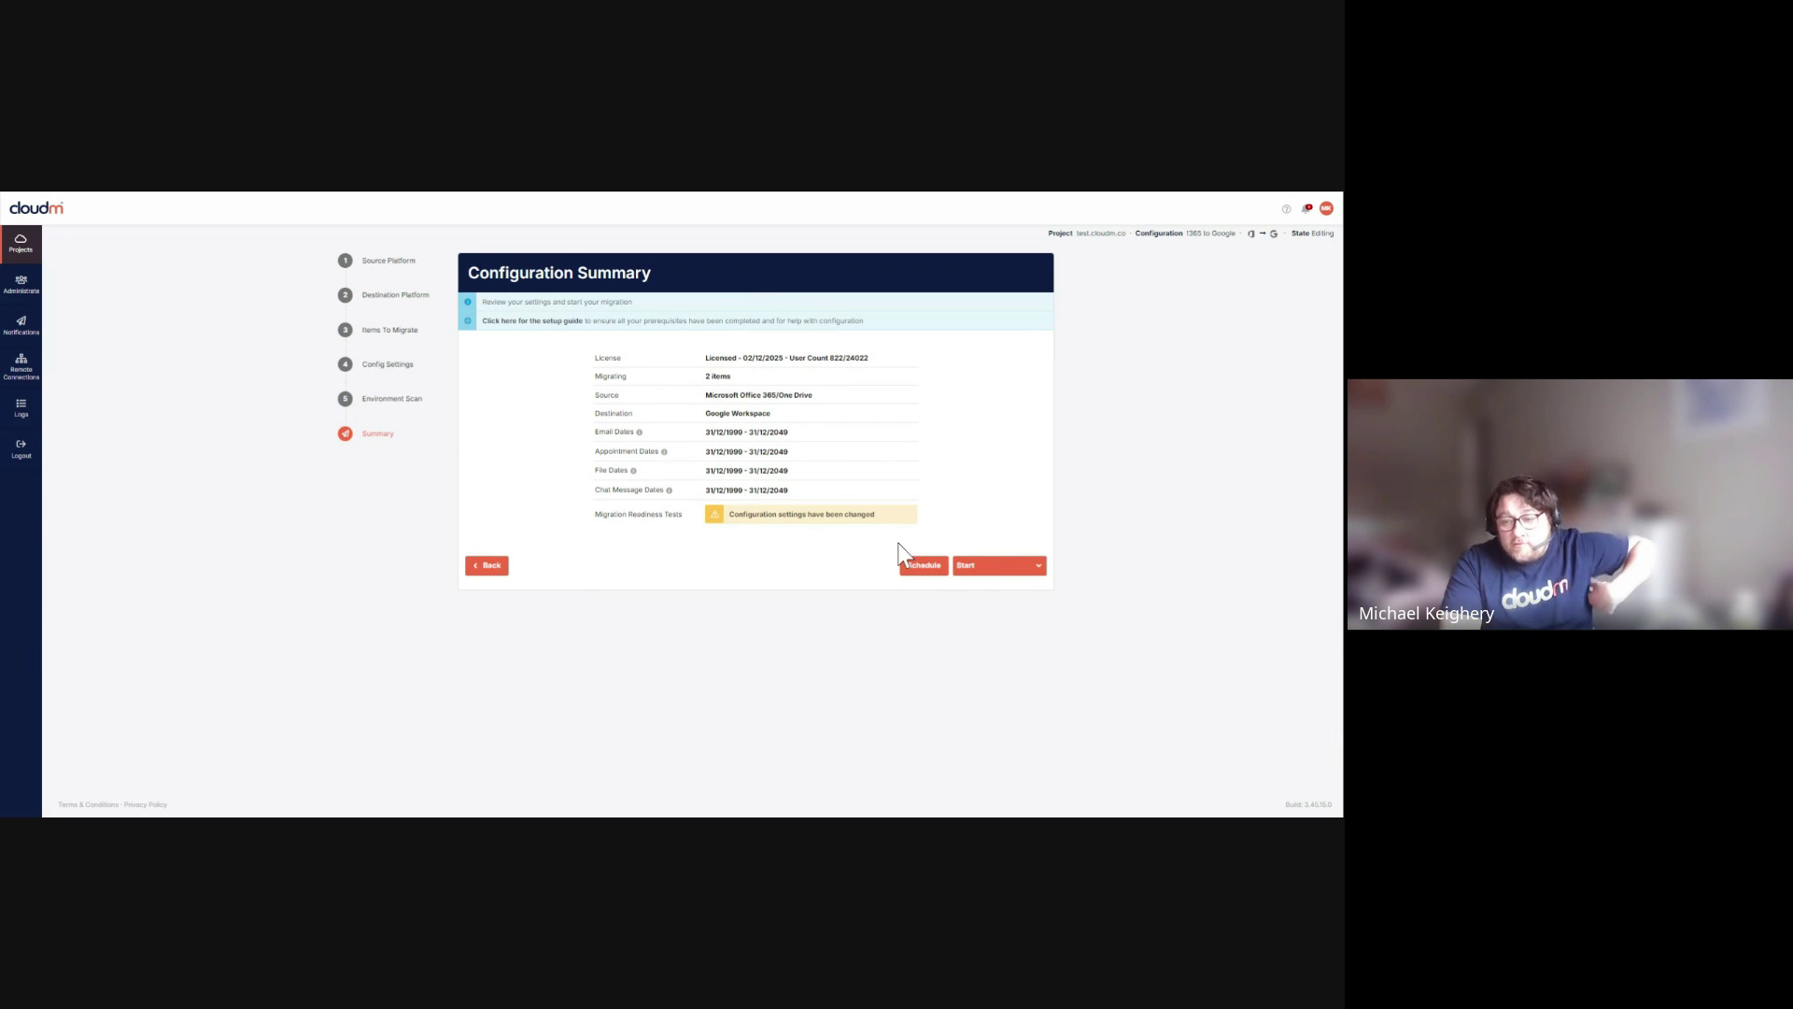
pyautogui.click(922, 567)
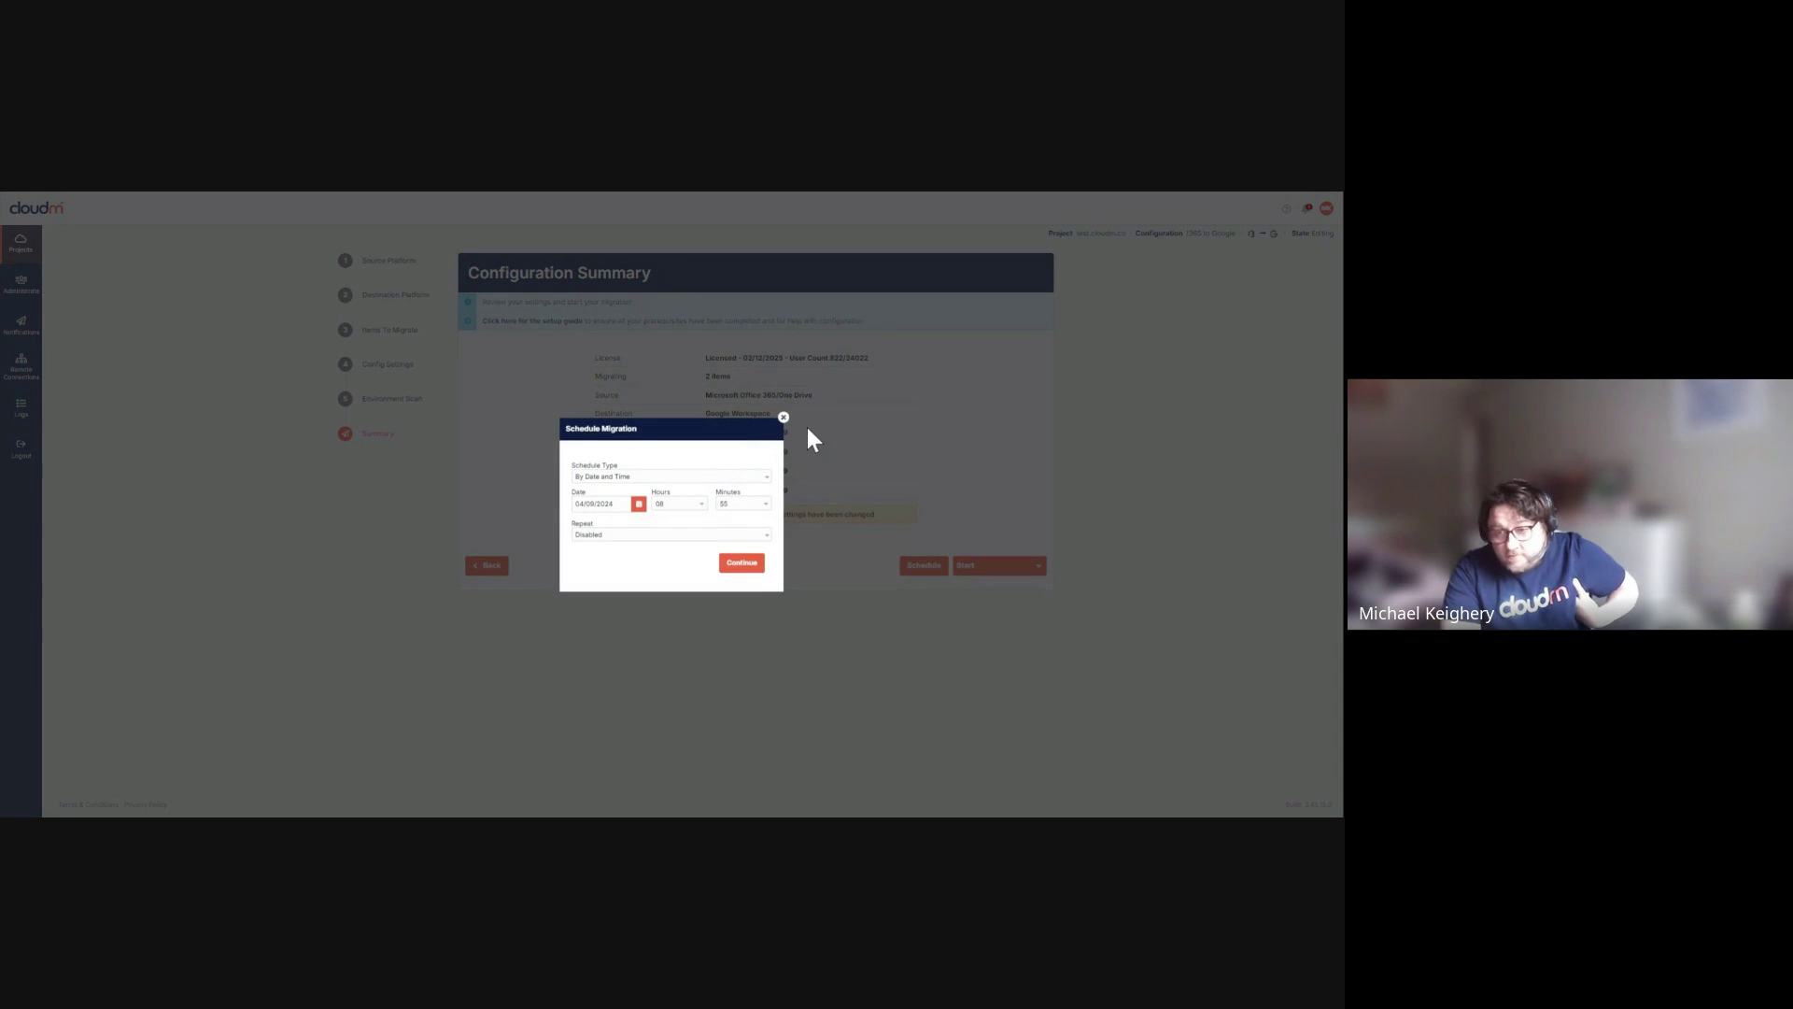
pyautogui.click(783, 418)
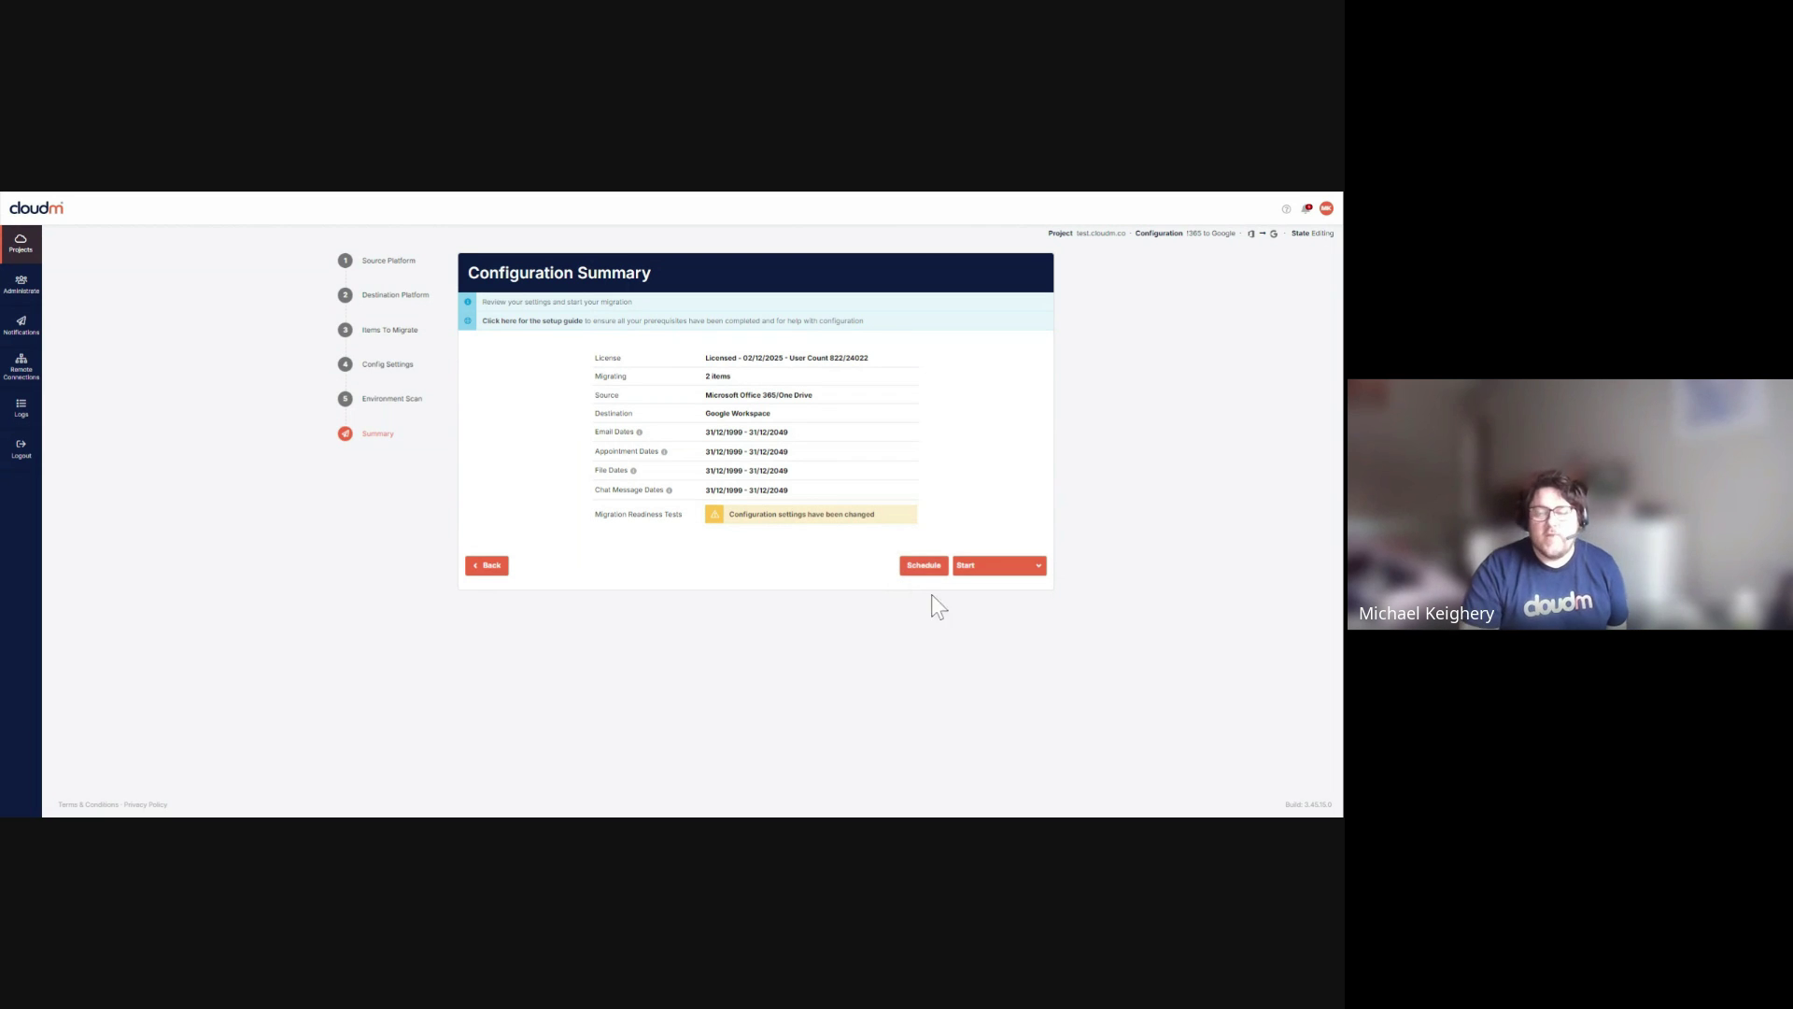
# - Start the migration, proceeding from the migration readiness notice without running a new readiness test
pyautogui.click(987, 572)
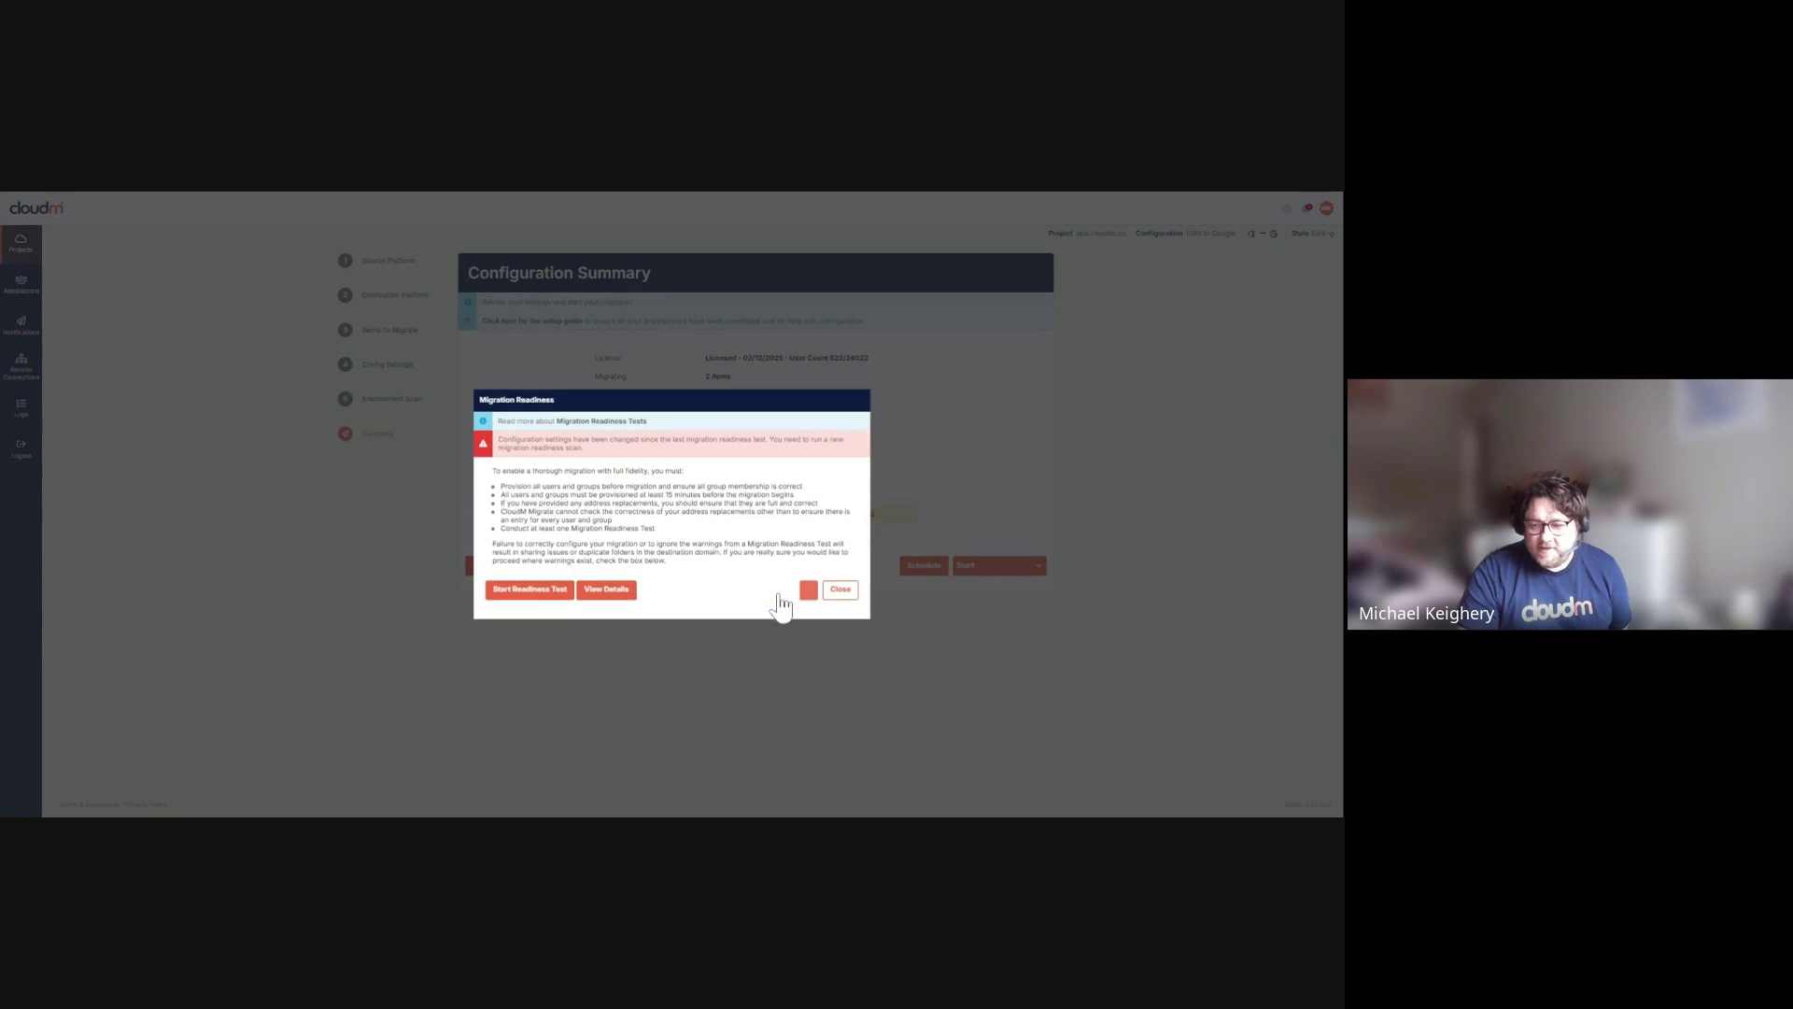
pyautogui.click(790, 594)
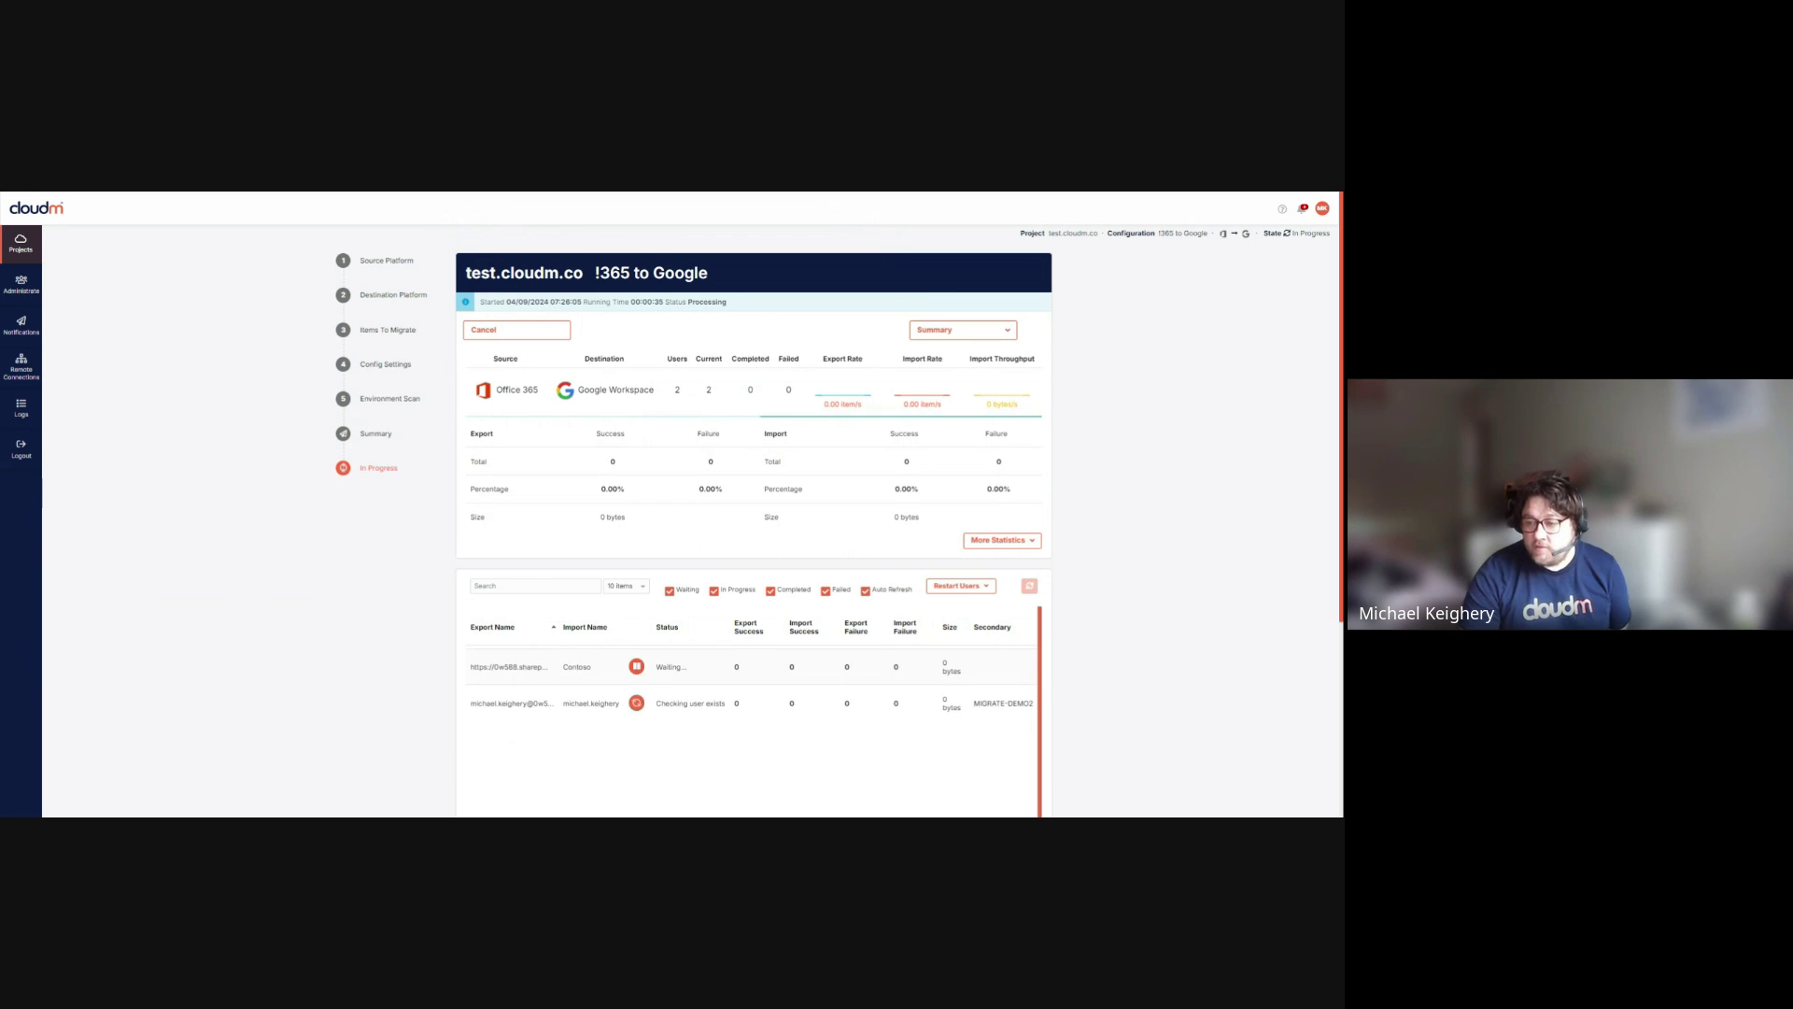
# - Review the running migration's detailed export and import statistics, collapse them and view the available summary and report options
pyautogui.click(1016, 545)
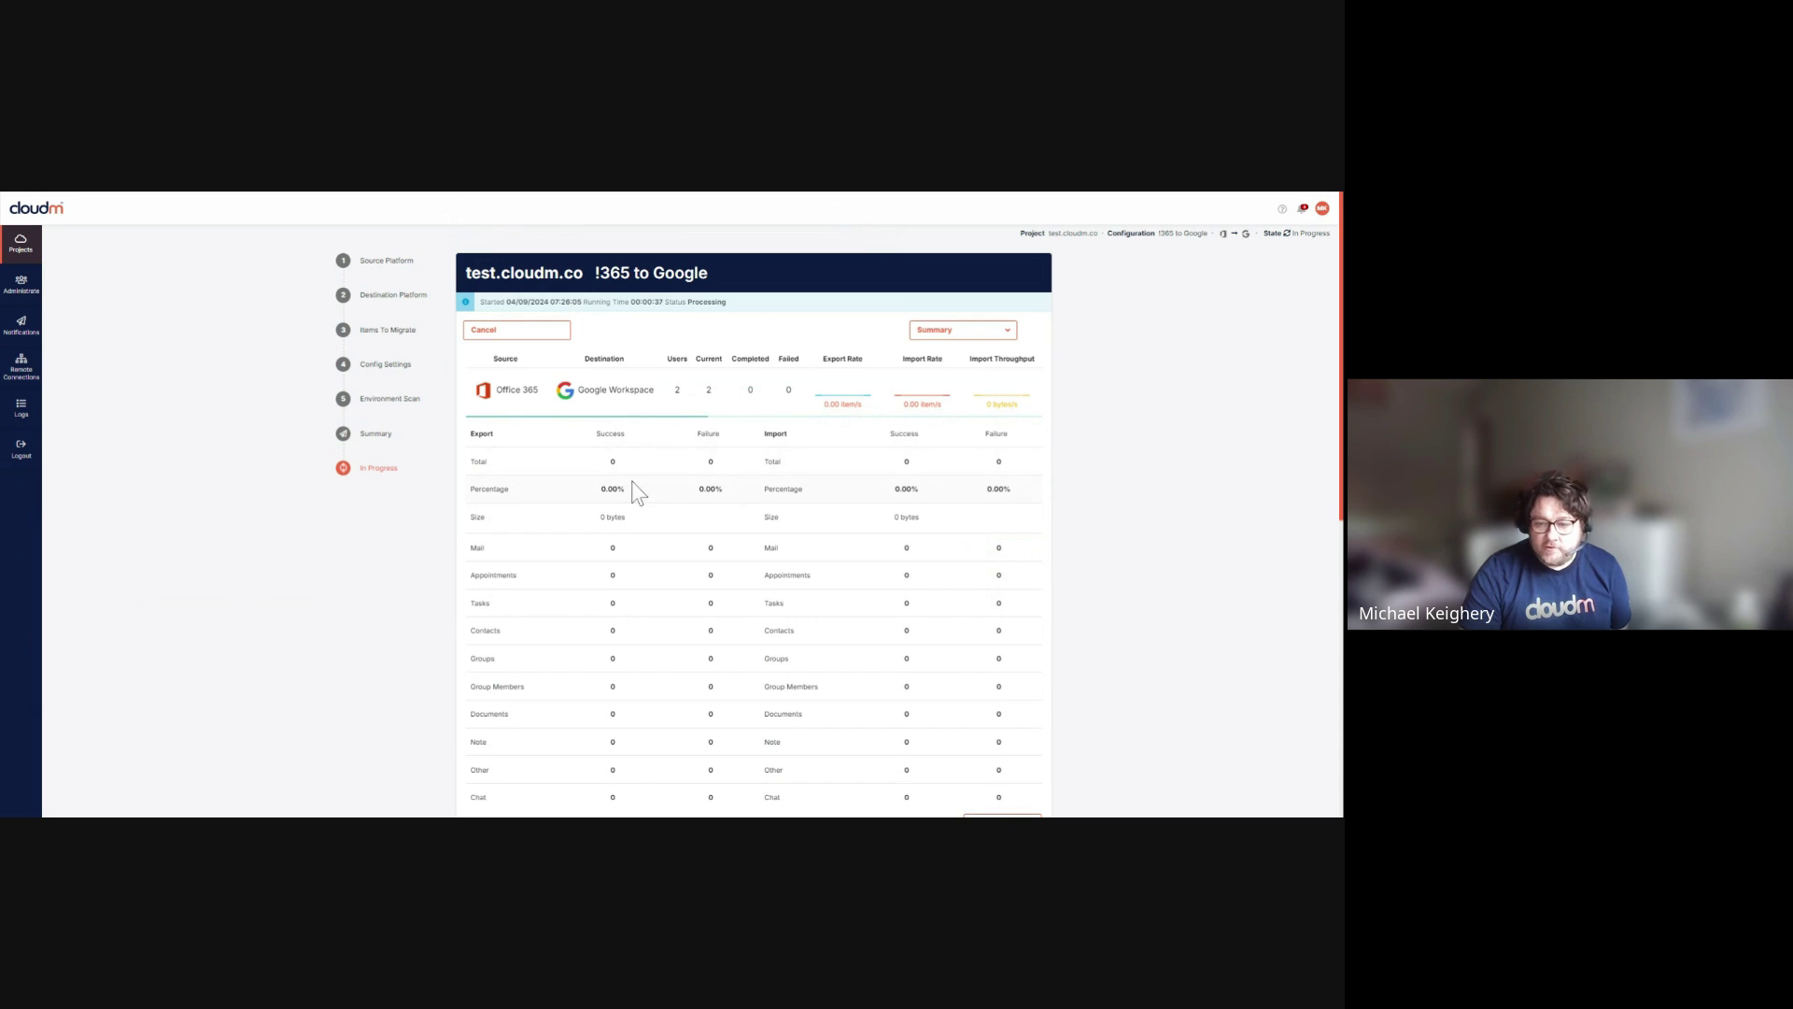
pyautogui.scroll(-2, 633, 499)
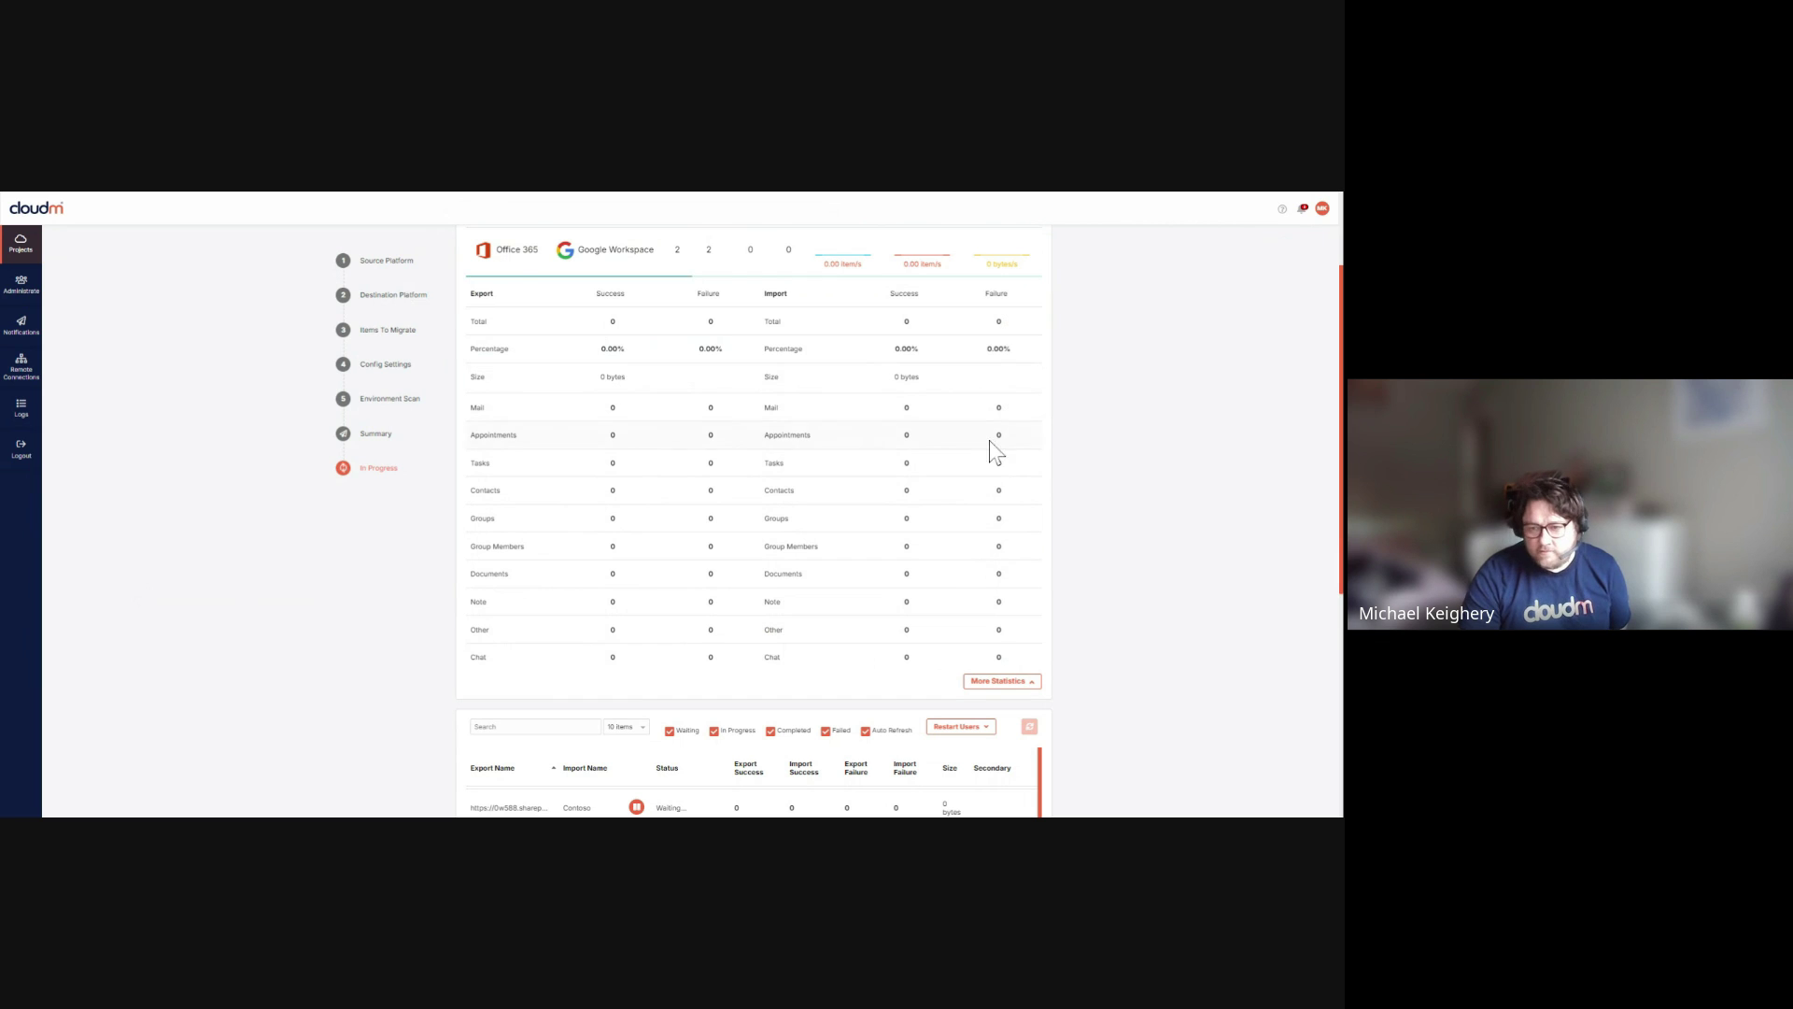
pyautogui.click(1001, 681)
pyautogui.scroll(2, 1071, 588)
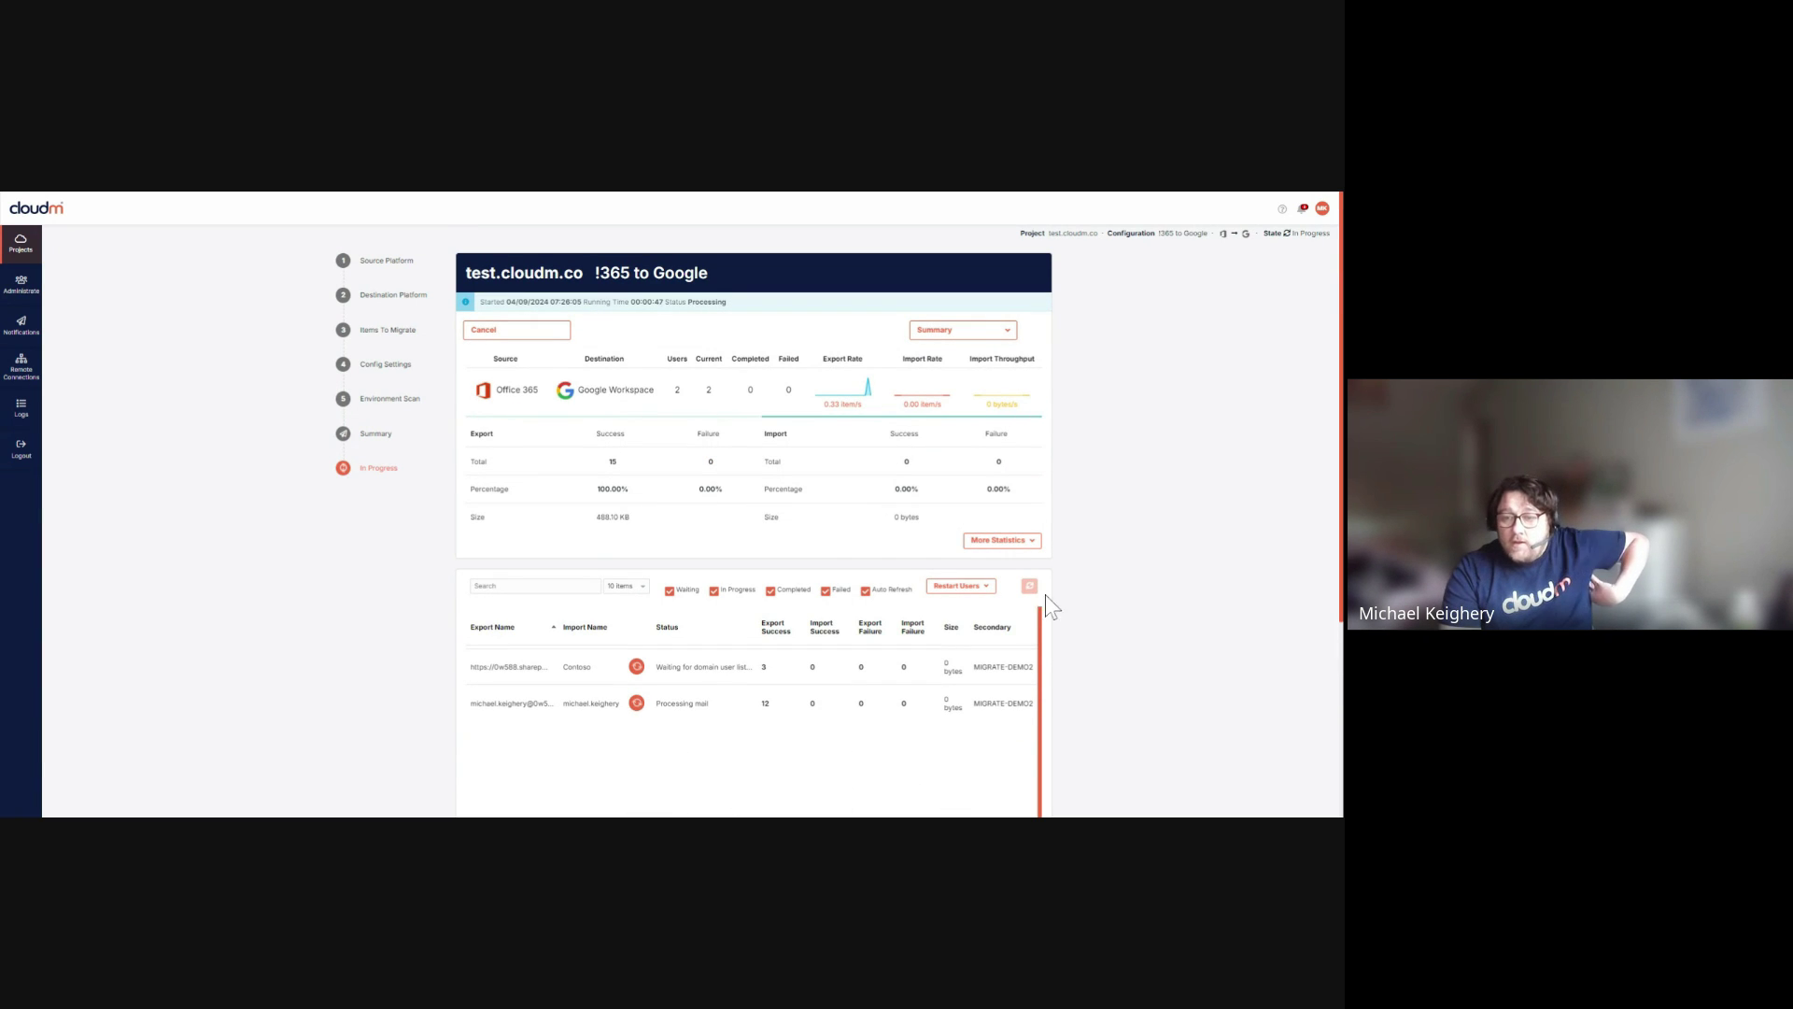
pyautogui.click(1008, 332)
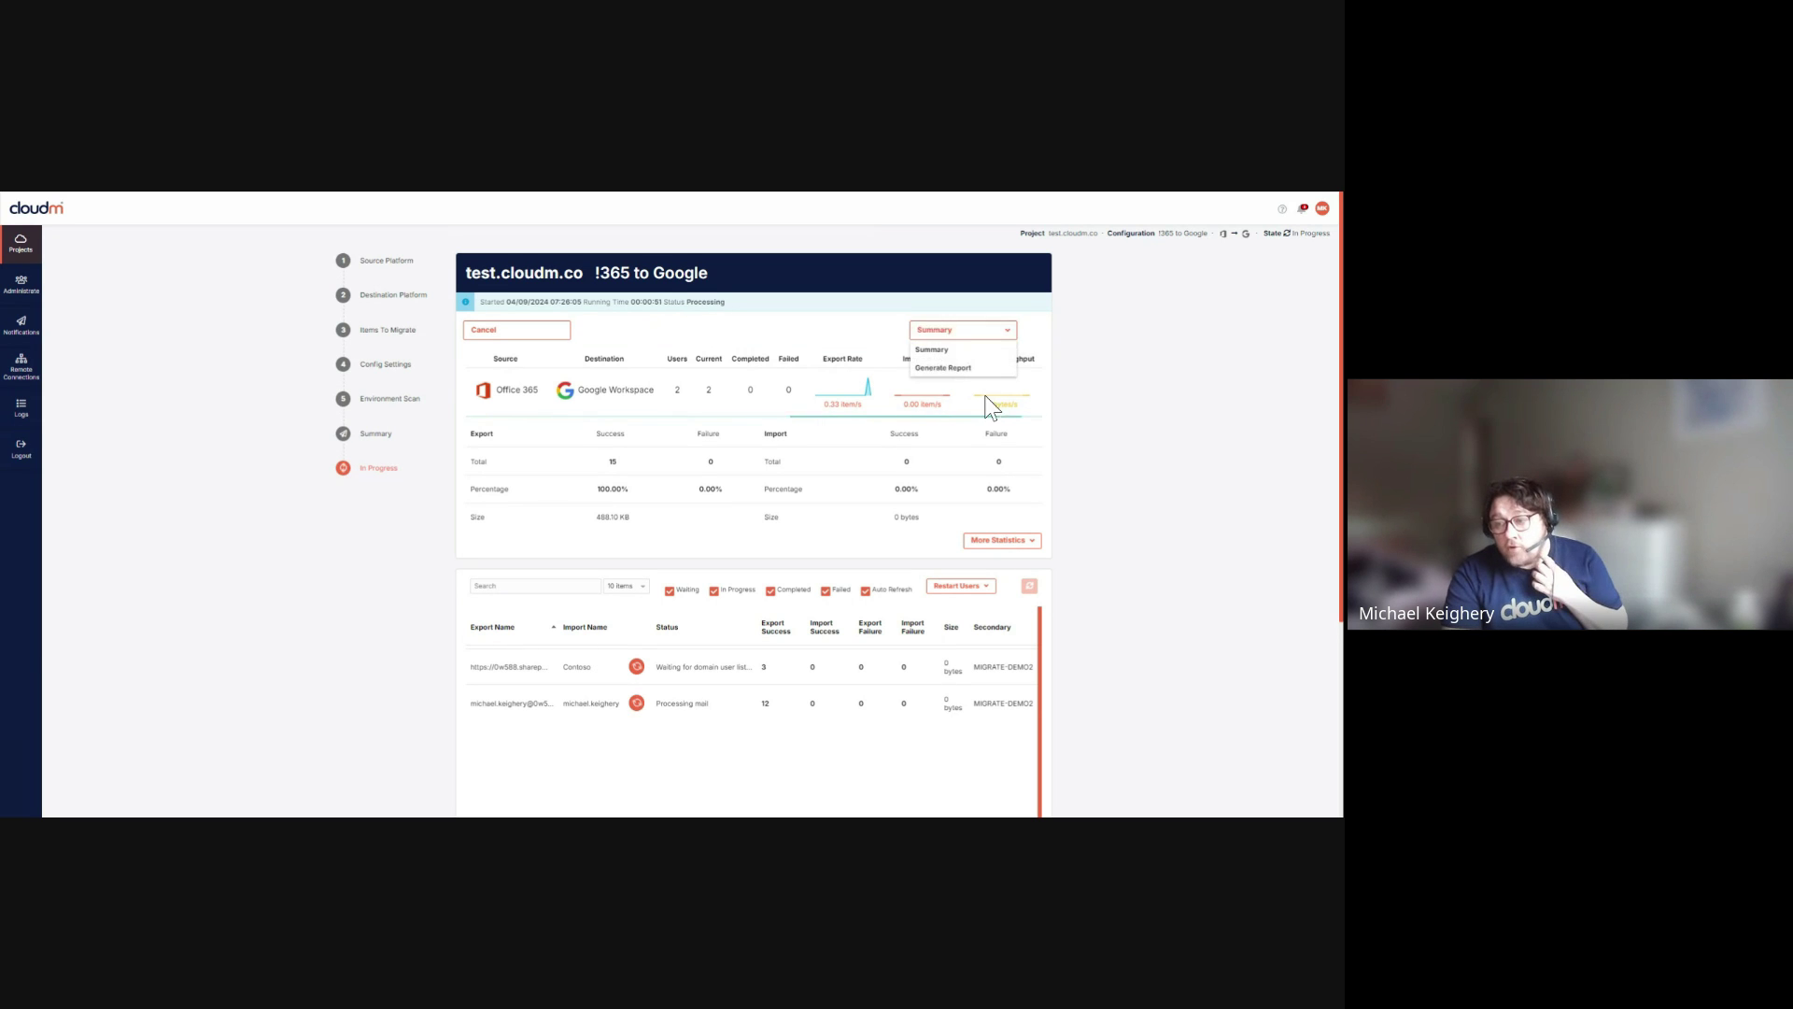
pyautogui.click(1304, 398)
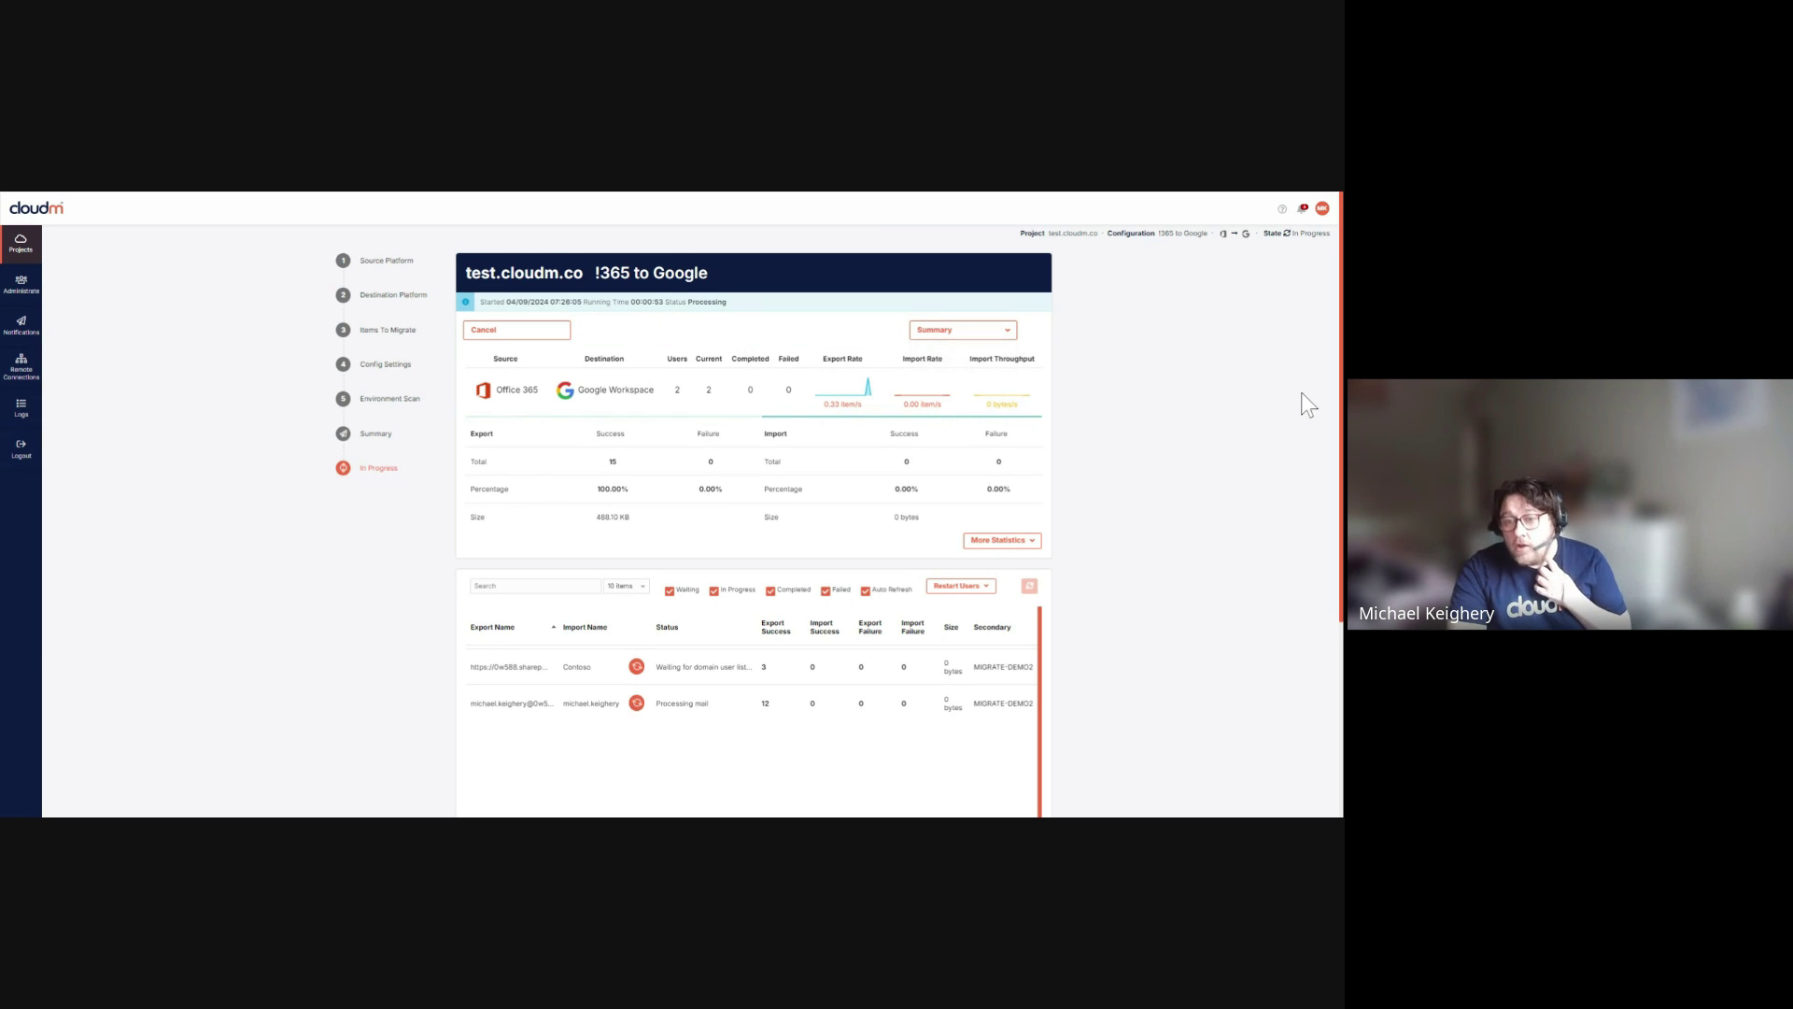